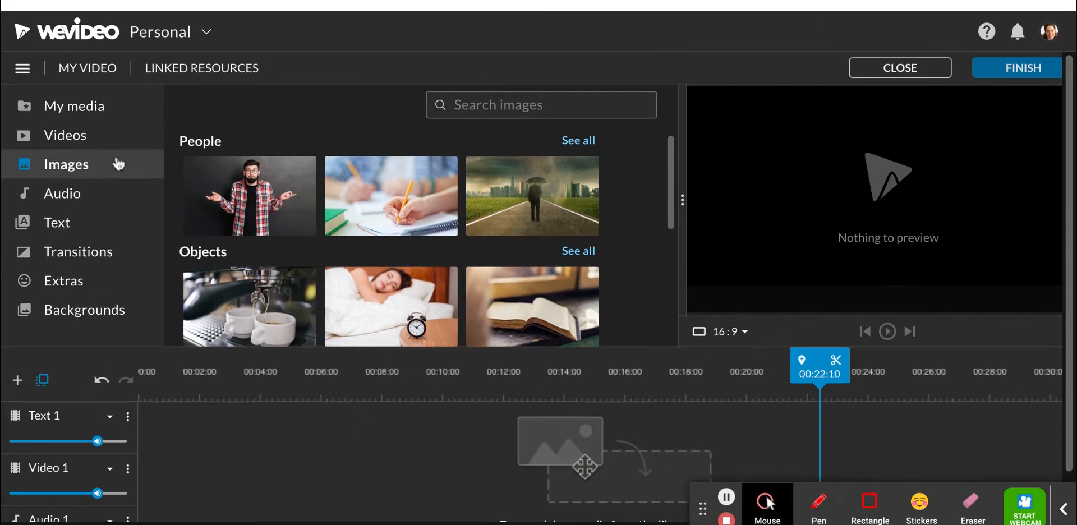
# Leave the current edit and open the first listed My Video edit inside the project My Project
pyautogui.click(67, 25)
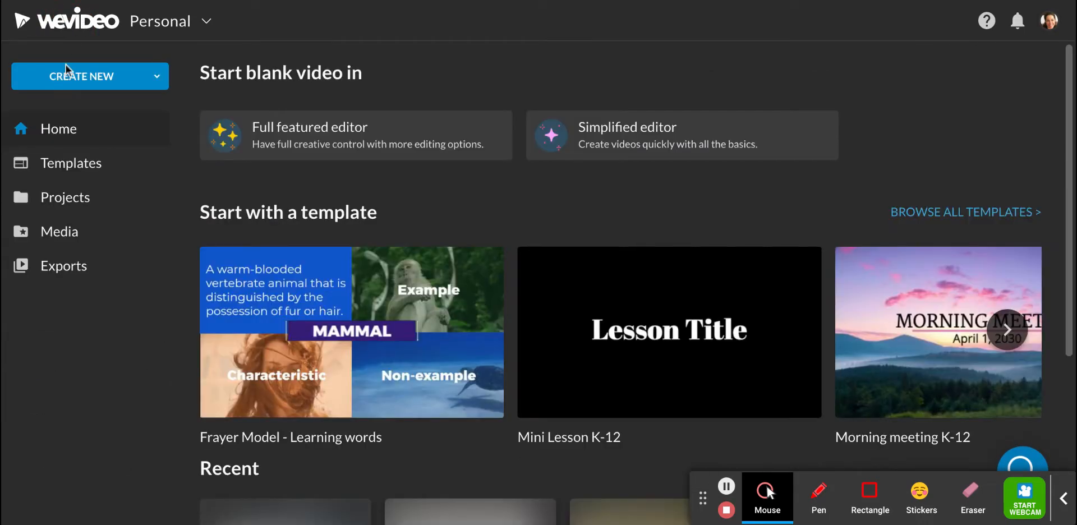
pyautogui.click(74, 202)
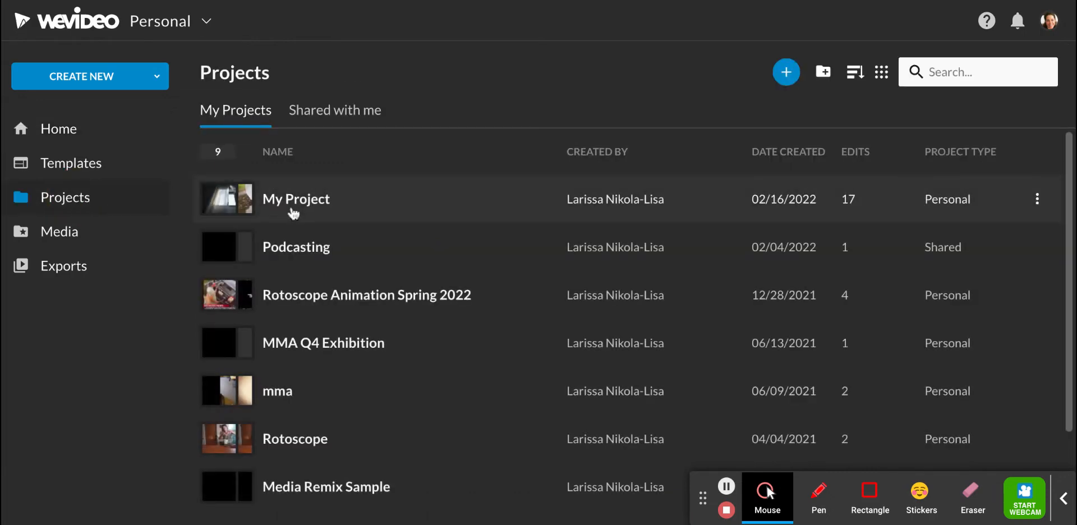
pyautogui.click(297, 194)
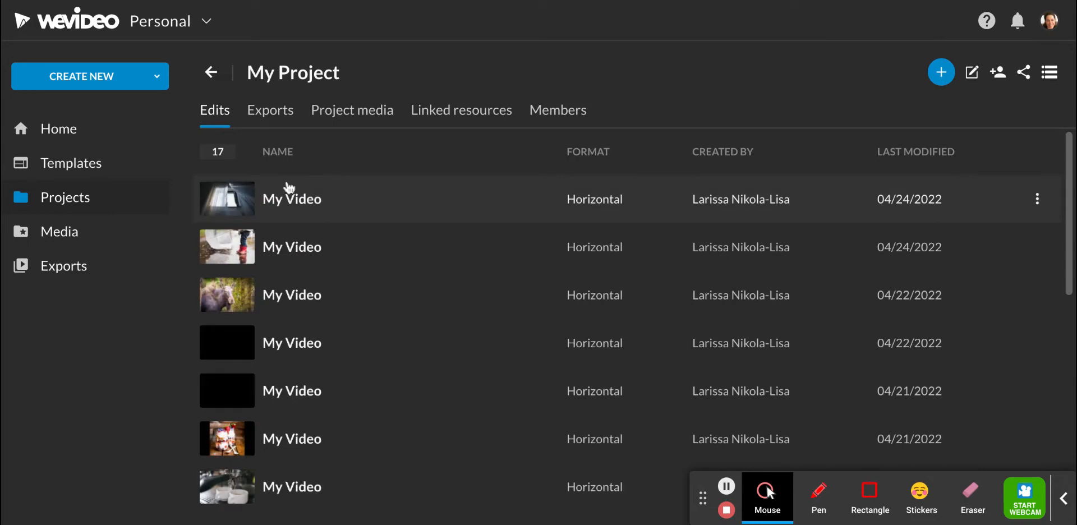
pyautogui.click(284, 206)
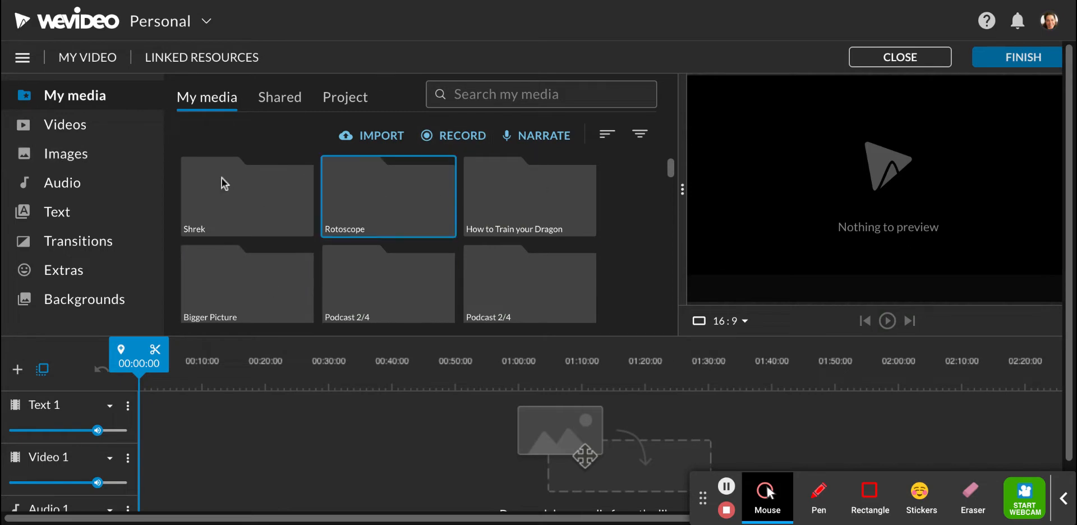
# Examine the stock image library's categories, such as People, Objects, and Nature and Wildlife
pyautogui.click(76, 159)
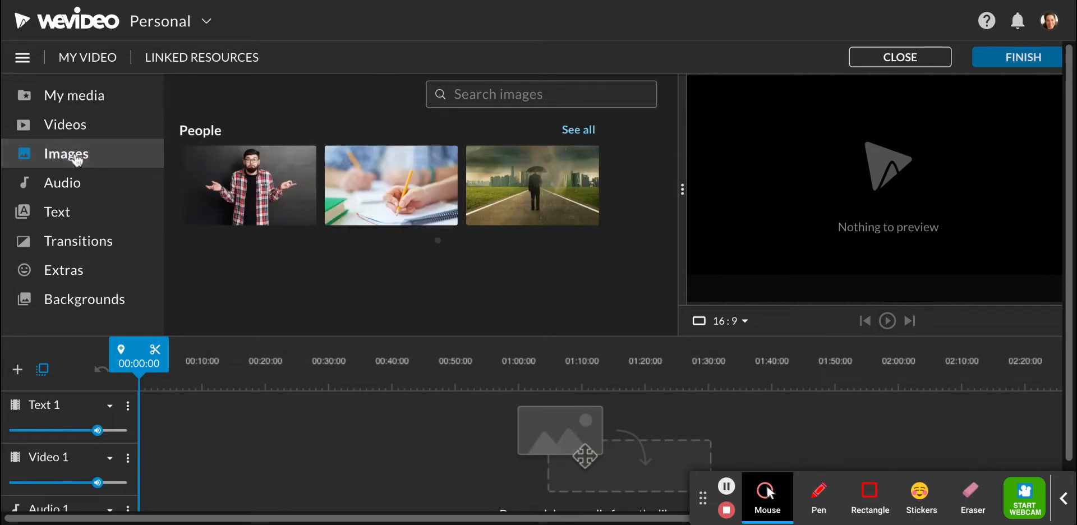
pyautogui.scroll(-1, 309, 247)
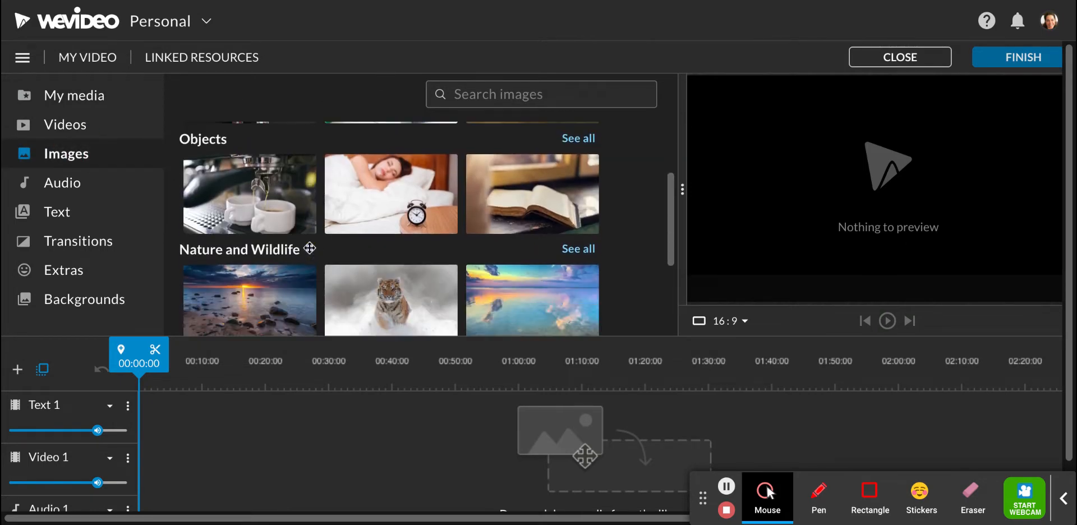
pyautogui.scroll(-1, 538, 280)
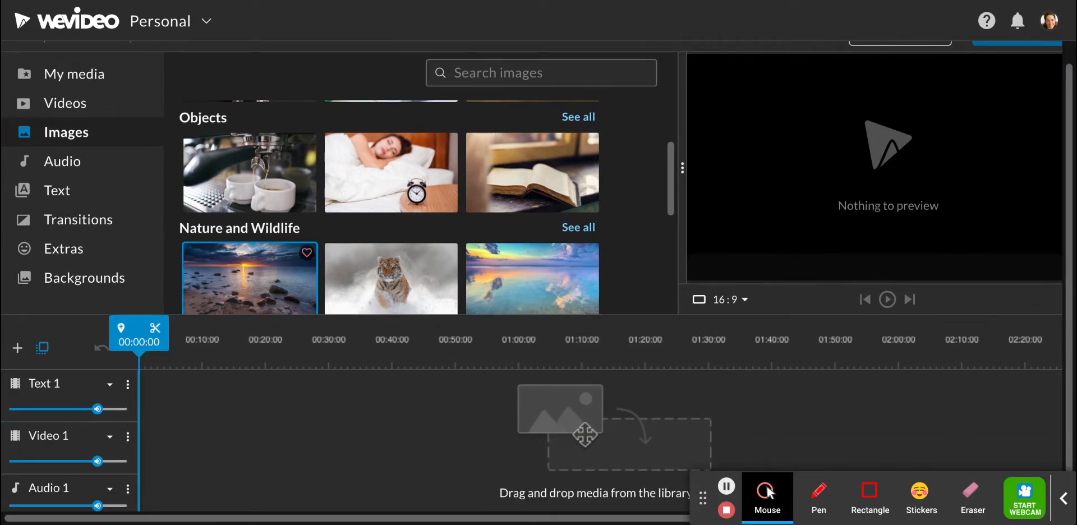
pyautogui.scroll(2, 250, 275)
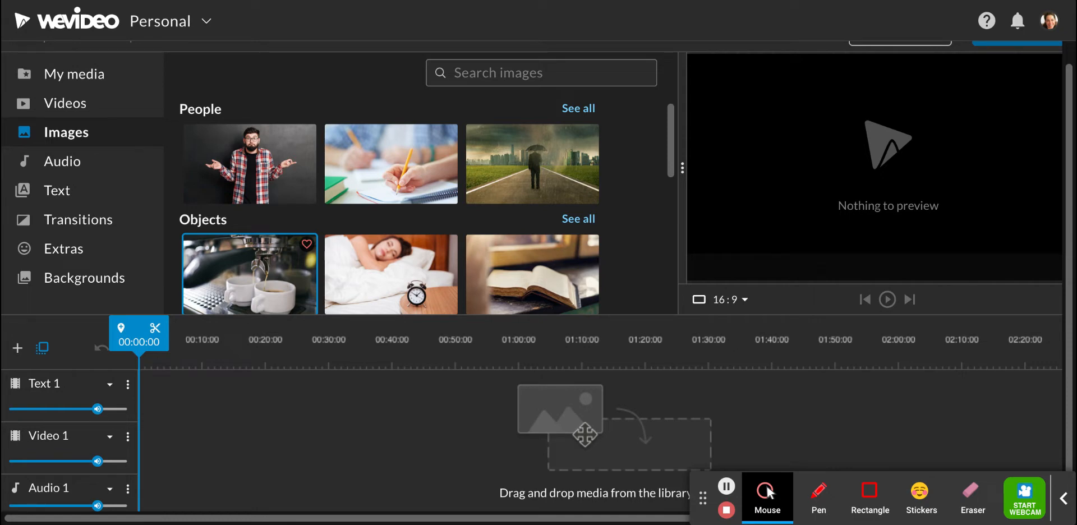
pyautogui.scroll(-3, 344, 207)
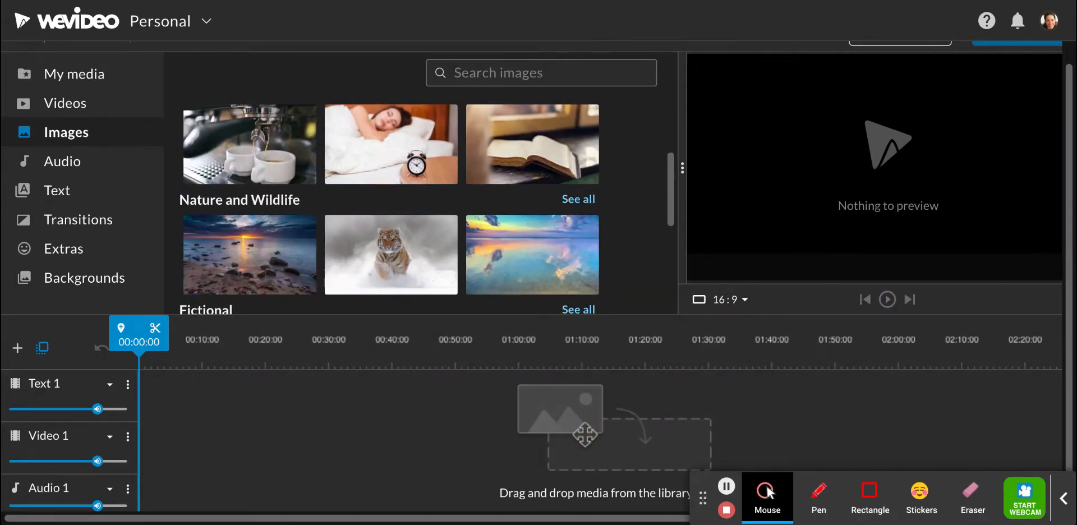
pyautogui.scroll(4, 249, 175)
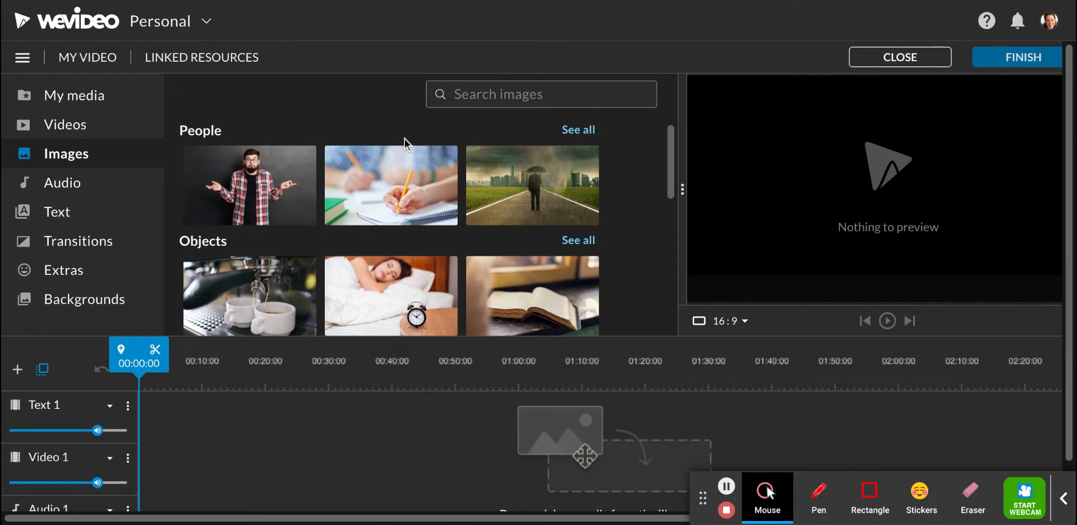
# Switch to the My media library and view the available options for importing media
pyautogui.click(86, 100)
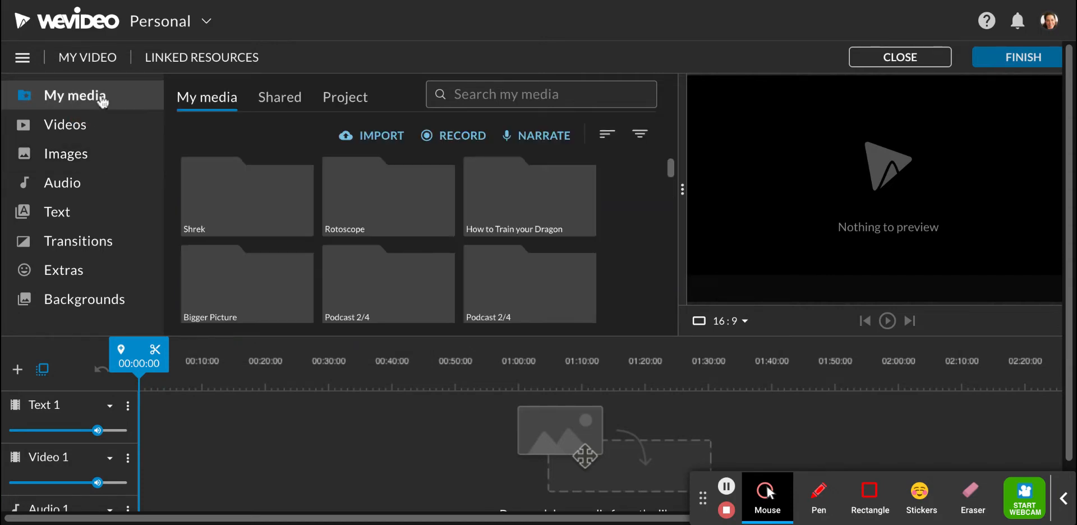
pyautogui.click(387, 141)
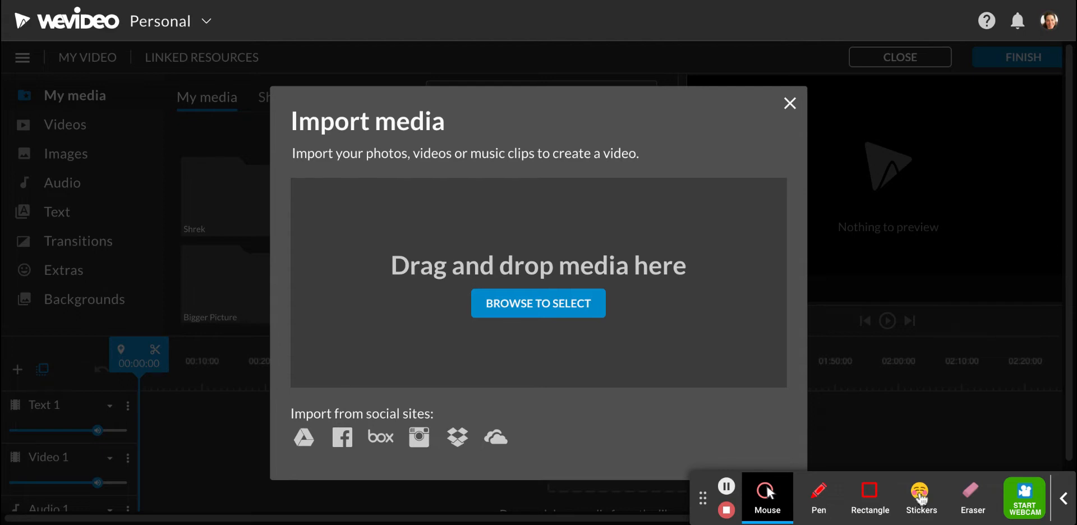
pyautogui.click(697, 386)
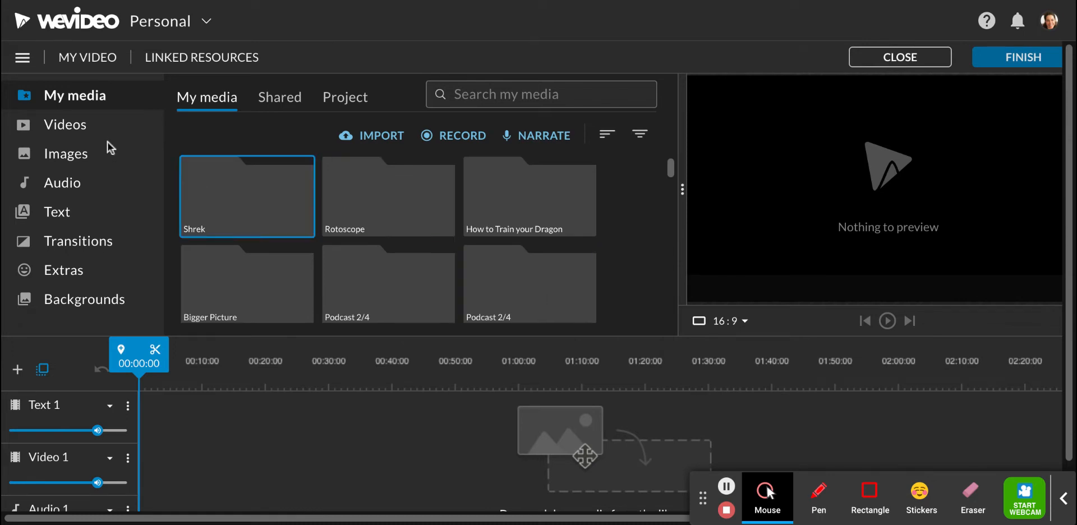
# Add the couch photo IMG_20150617_145158 from My media to the beginning of the Video 1 track
pyautogui.scroll(-5, 376, 206)
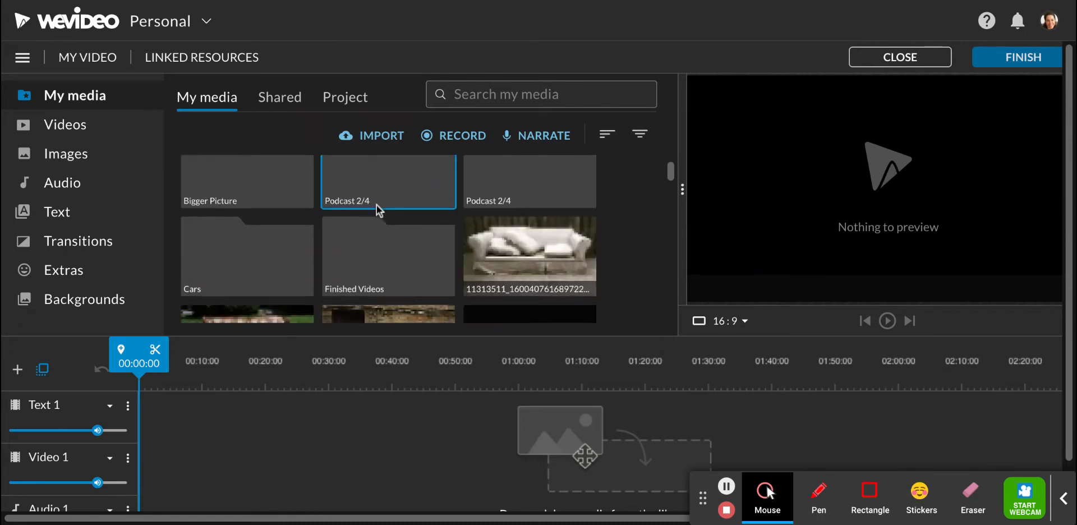
pyautogui.scroll(3, 376, 204)
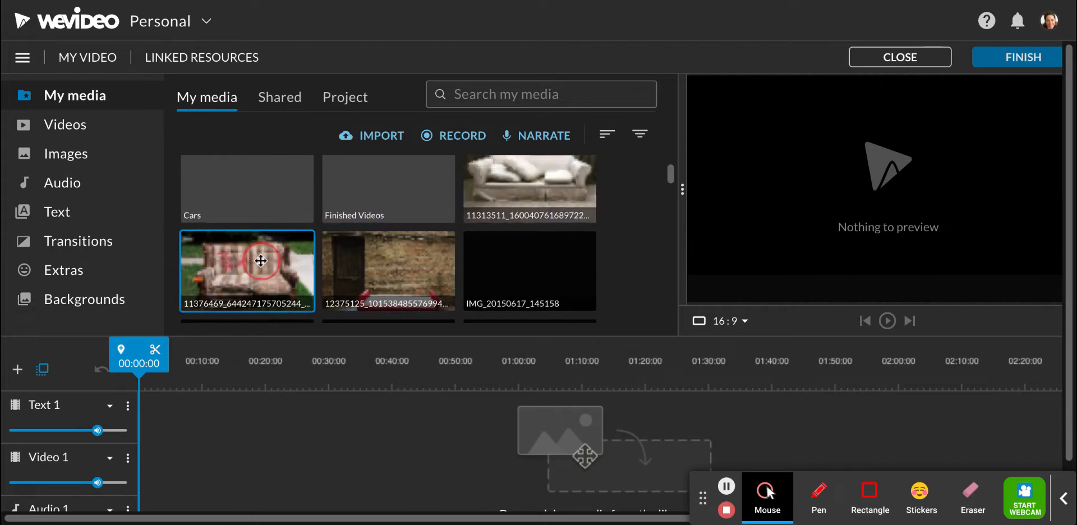
pyautogui.scroll(2, 473, 267)
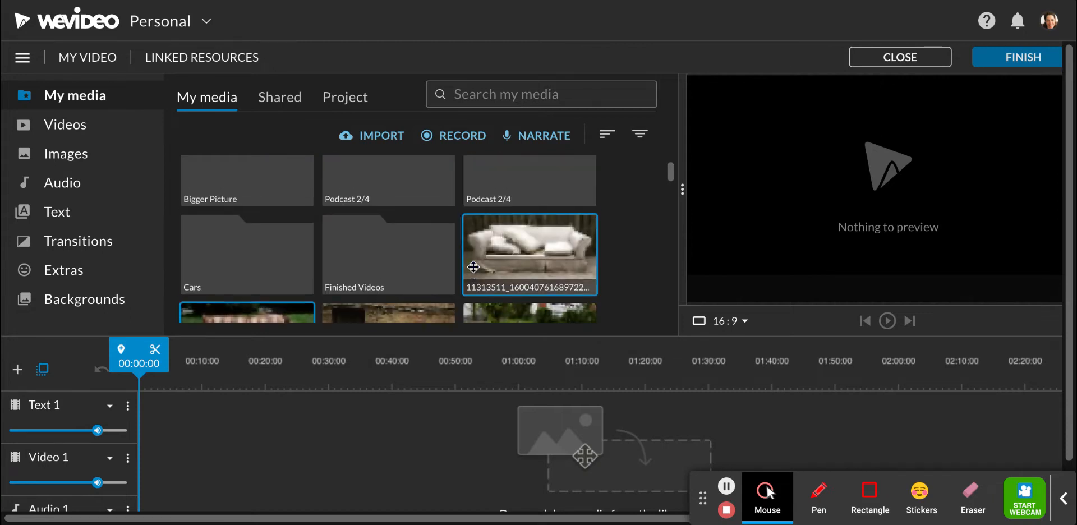
pyautogui.click(473, 267)
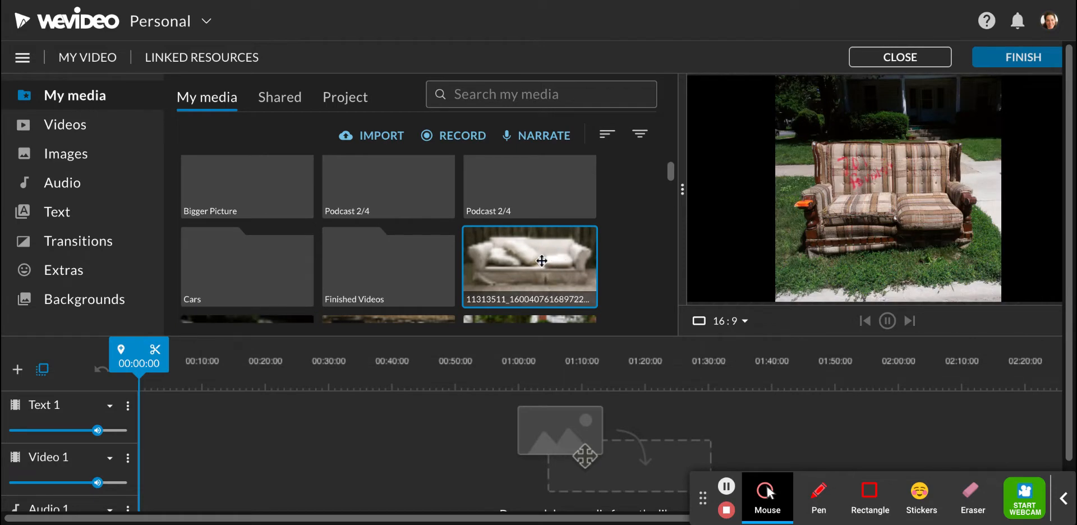
pyautogui.scroll(-3, 547, 268)
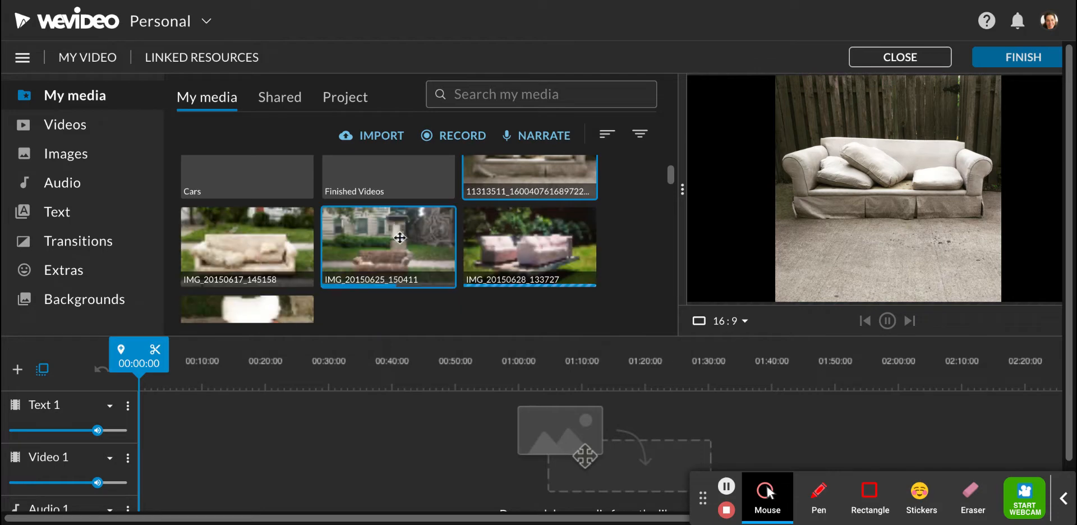
pyautogui.click(535, 184)
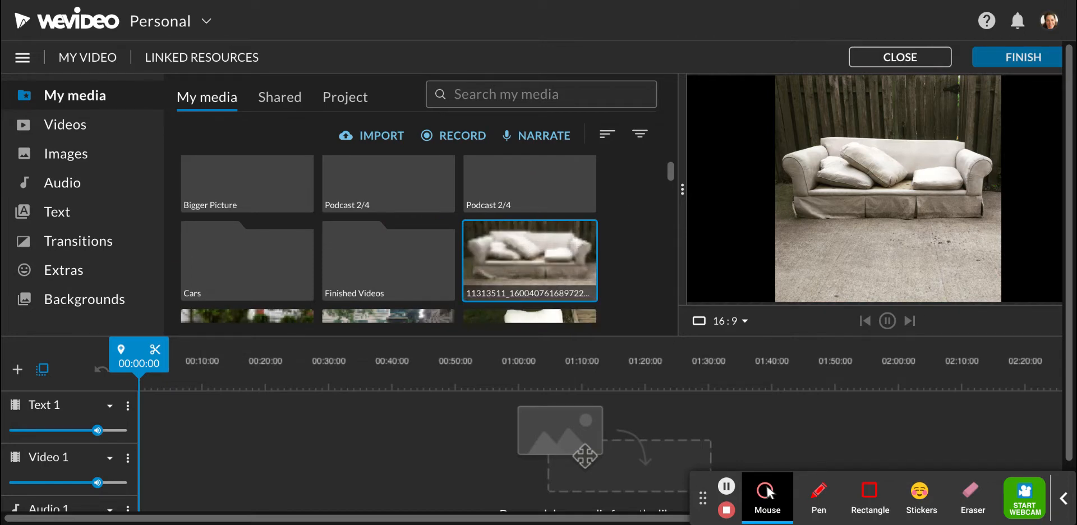
pyautogui.click(154, 468)
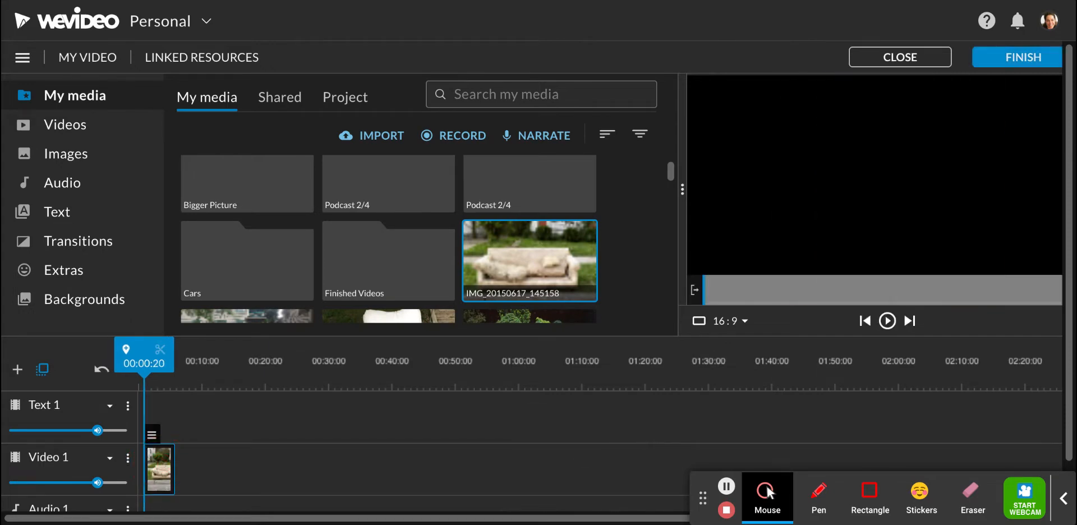
# Place the red couch photo directly after the first clip on Video 1, and move the playhead back to 00:01:18
pyautogui.scroll(-3, 366, 259)
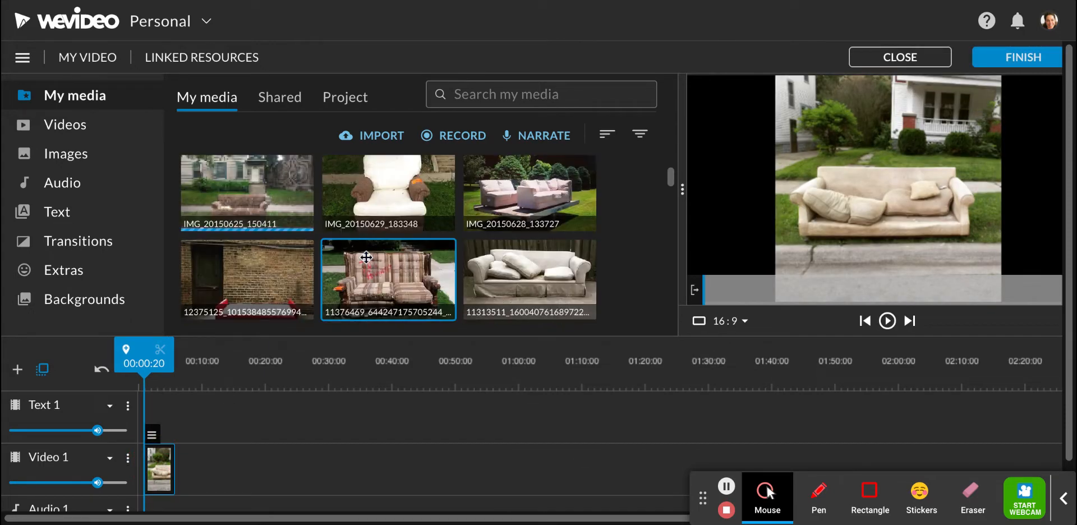
pyautogui.scroll(-2, 366, 258)
pyautogui.click(258, 264)
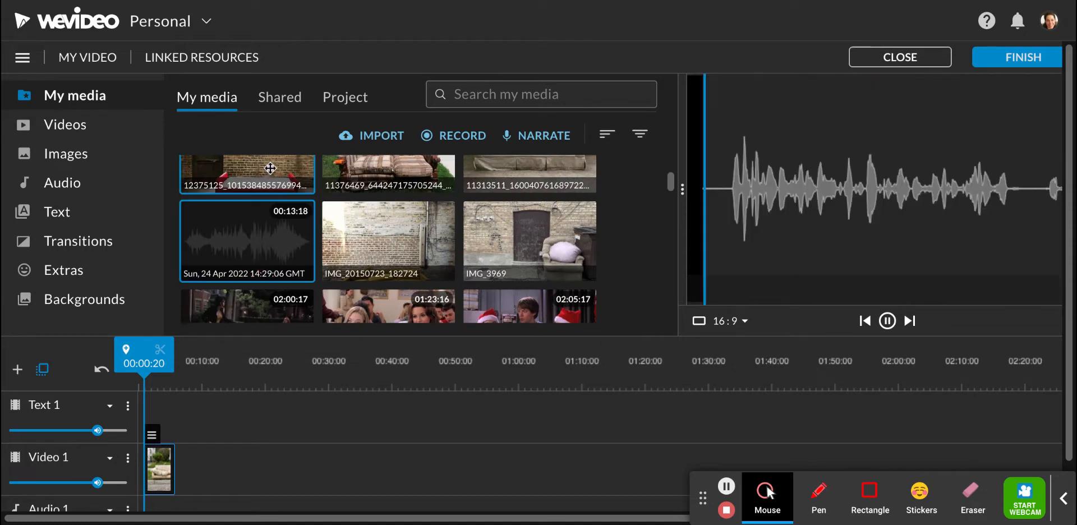
pyautogui.click(270, 169)
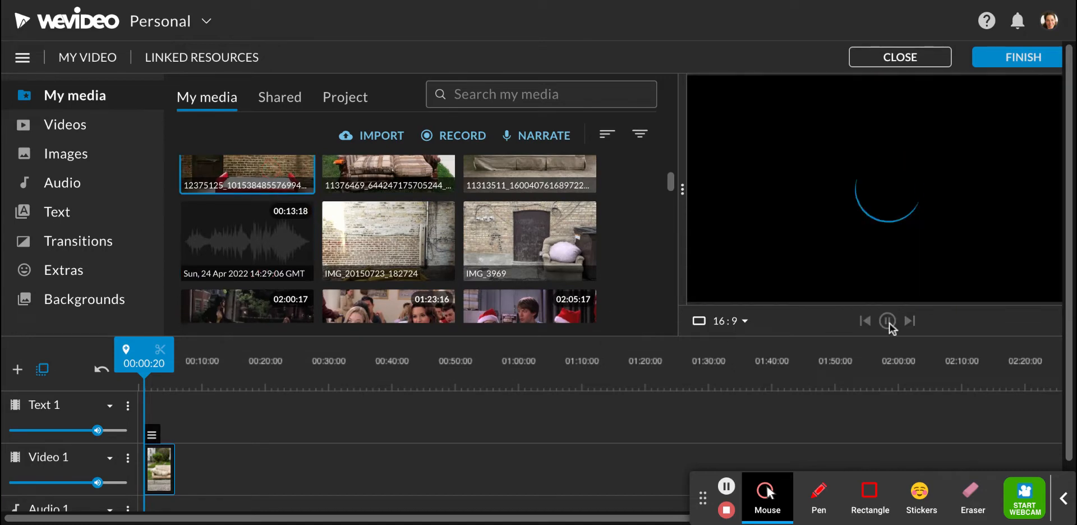
pyautogui.click(389, 271)
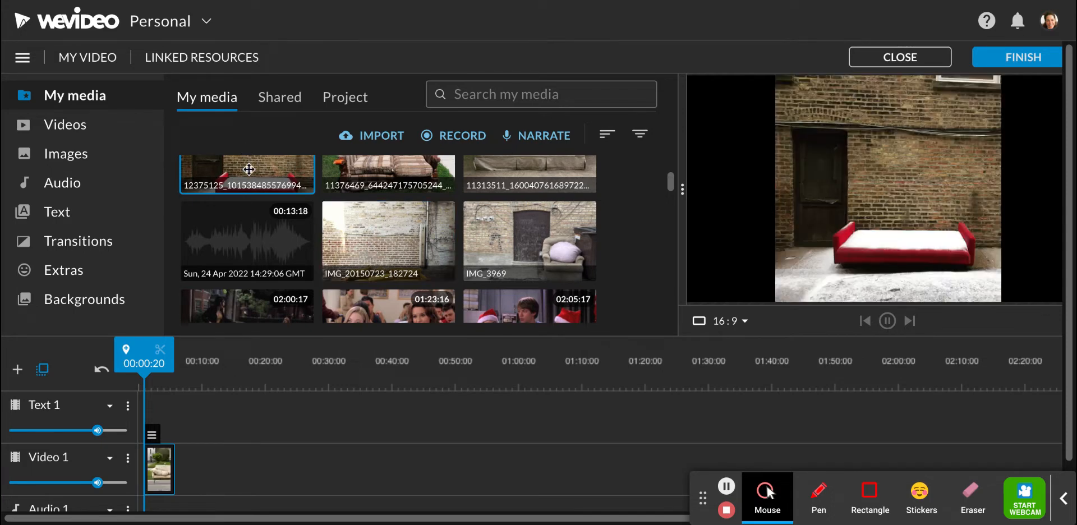
pyautogui.moveTo(248, 170); pyautogui.dragTo(199, 474)
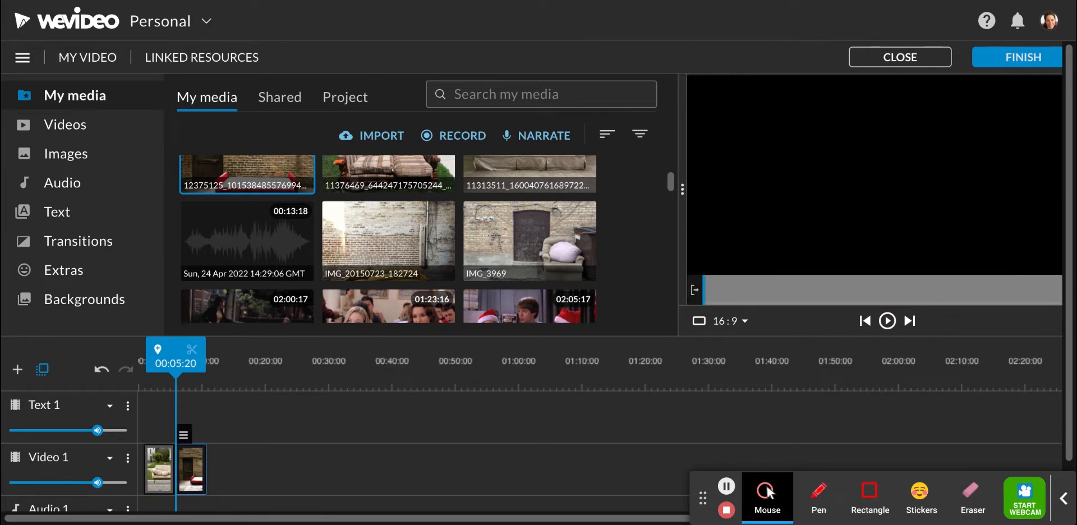
pyautogui.moveTo(167, 354)
pyautogui.mouseDown()
pyautogui.moveTo(188, 359)
pyautogui.moveTo(149, 353)
pyautogui.mouseUp()
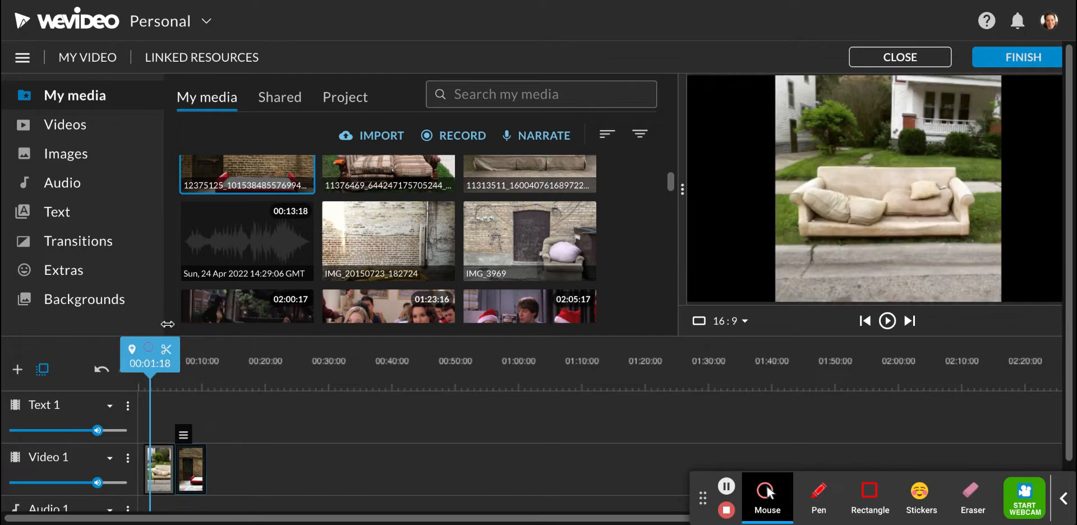
# Add the yellow couch photo IMG_20150723_182724 as the third clip on the Video 1 track
pyautogui.scroll(2, 404, 201)
pyautogui.scroll(4, 405, 201)
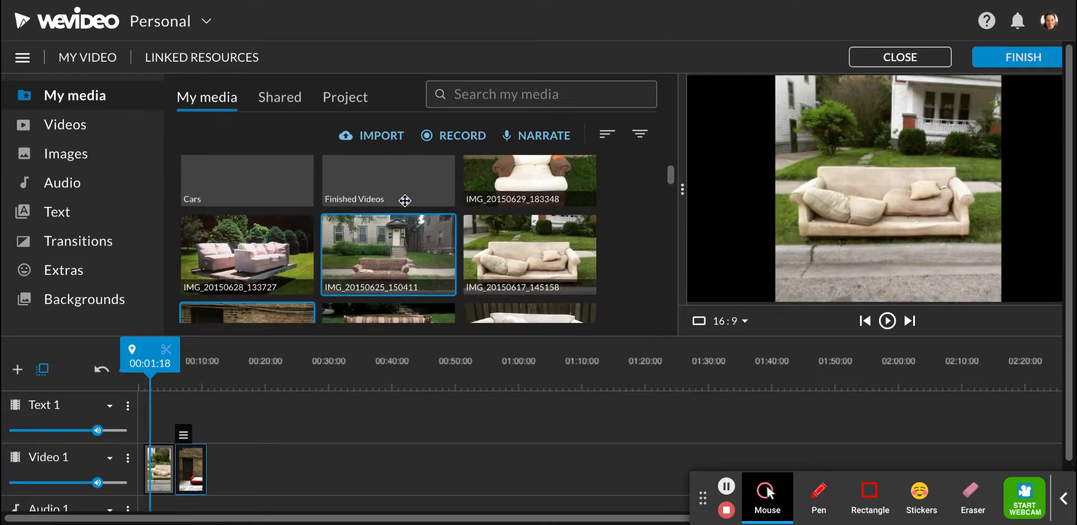
pyautogui.scroll(-5, 388, 241)
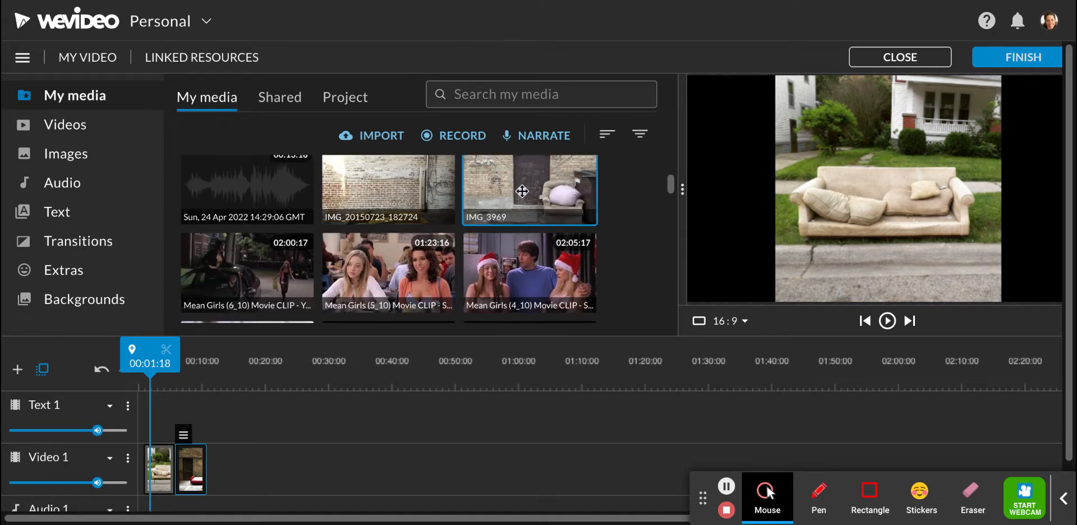
pyautogui.click(401, 197)
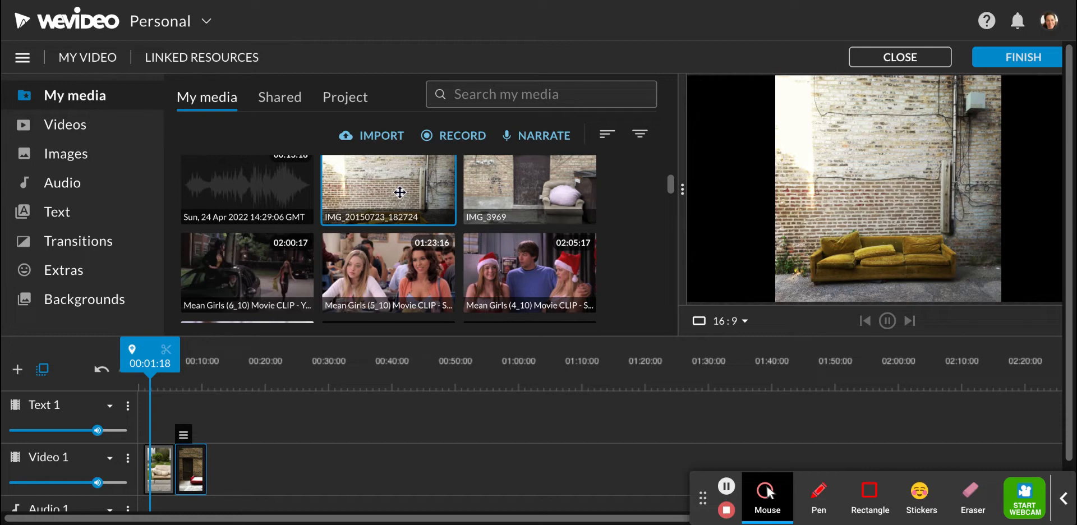
pyautogui.moveTo(399, 192); pyautogui.dragTo(214, 463)
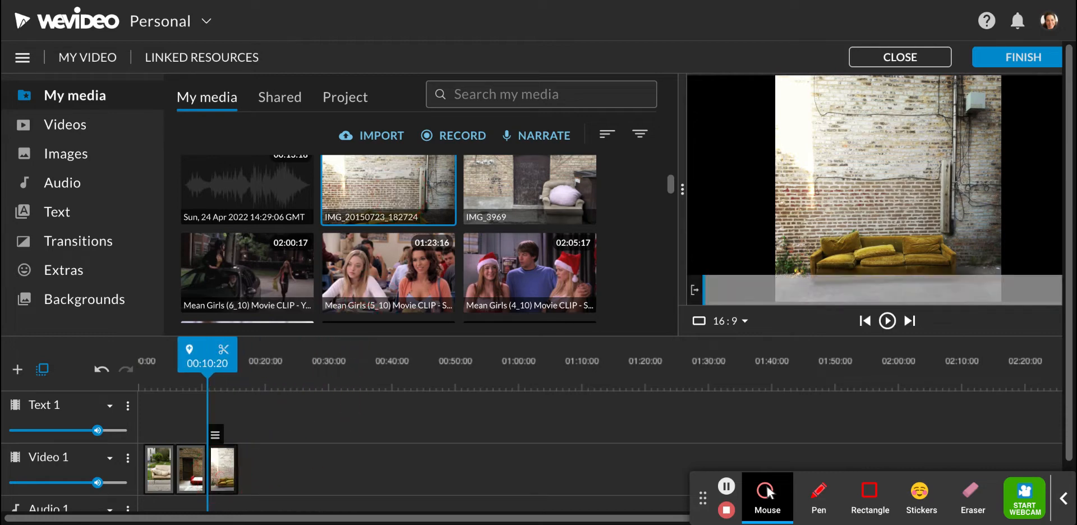
# Look through the stock image library's categories and get its image search ready for a term
pyautogui.click(71, 162)
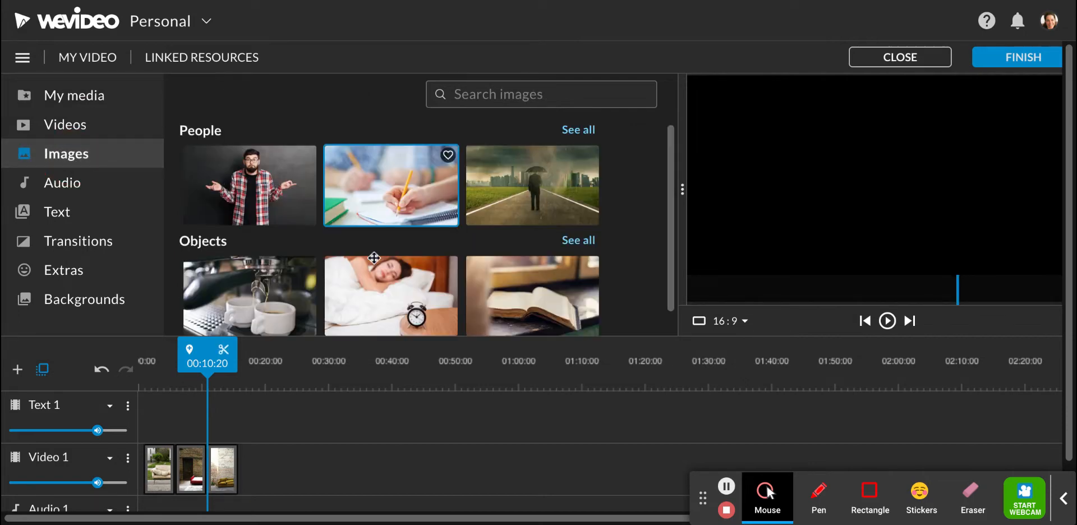
pyautogui.scroll(-4, 374, 258)
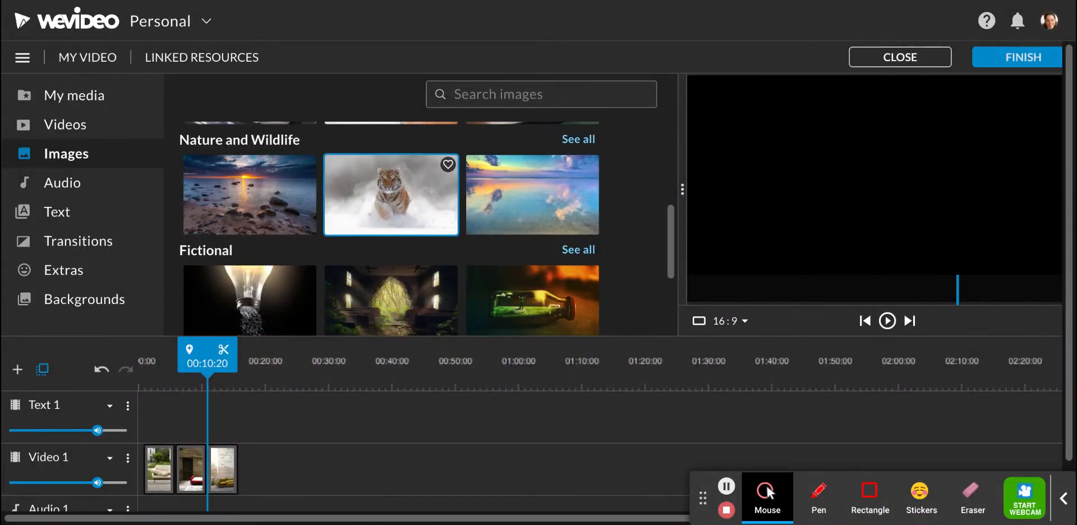
pyautogui.scroll(-4, 391, 225)
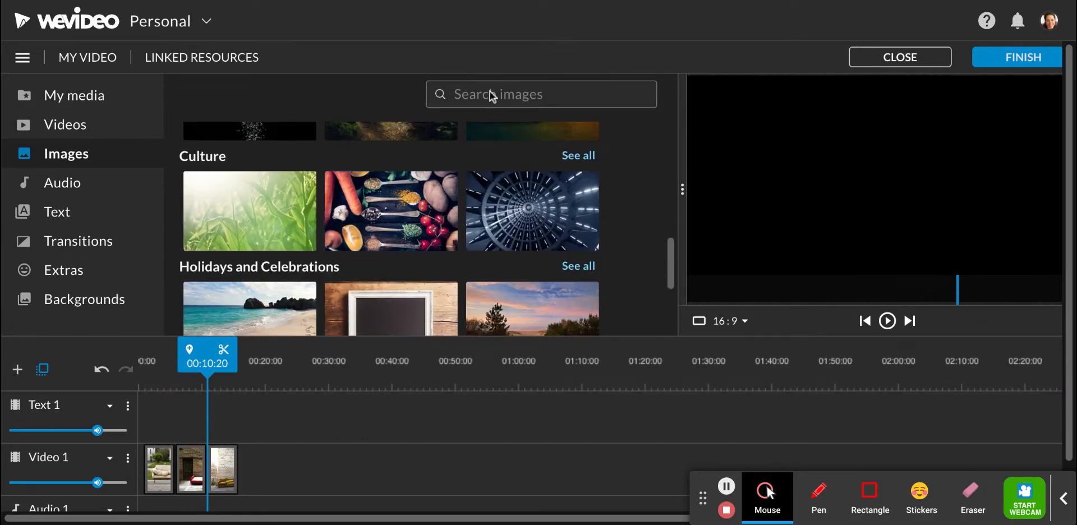
pyautogui.click(488, 90)
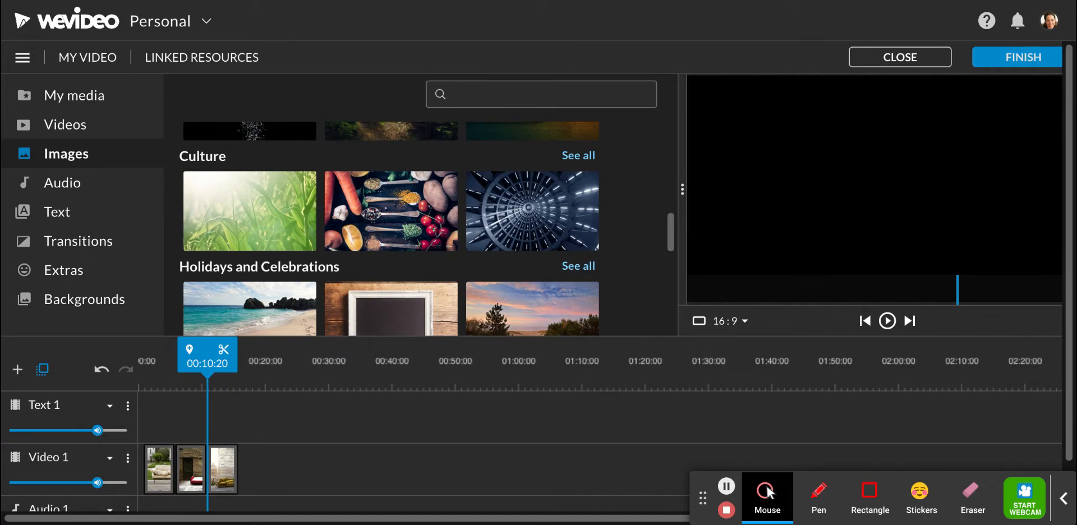
pyautogui.write('walking')
pyautogui.press('BackSpace')
pyautogui.press('BackSpace')
pyautogui.press('BackSpace')
pyautogui.press('BackSpace')
pyautogui.press('BackSpace')
pyautogui.press('BackSpace')
pyautogui.press('BackSpace')
# Search the stock images for "feet"
pyautogui.write('feets')
pyautogui.press('Return')
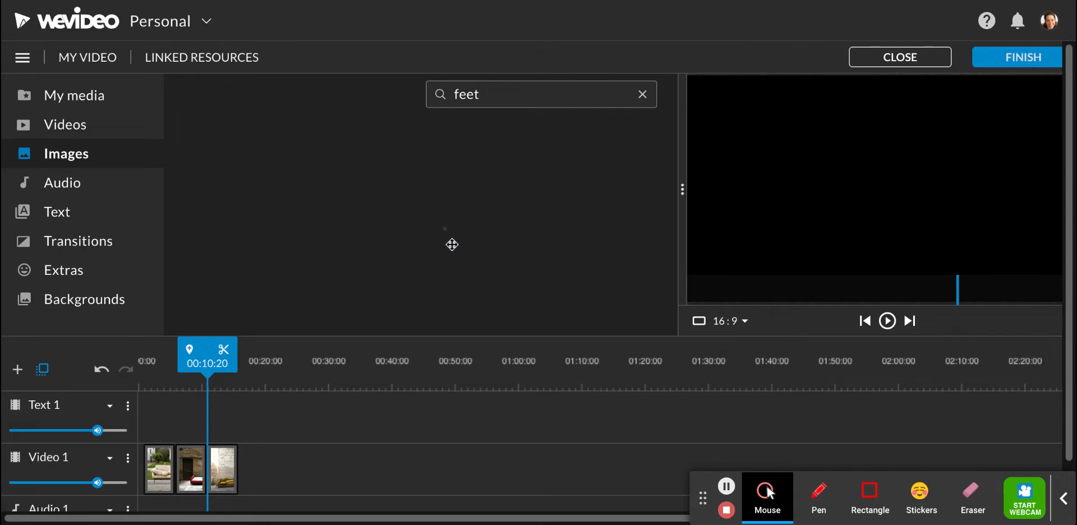
# Add the stock image of two feet in the sand as the fourth clip on Video 1, directly after the yellow couch
pyautogui.scroll(-3, 437, 236)
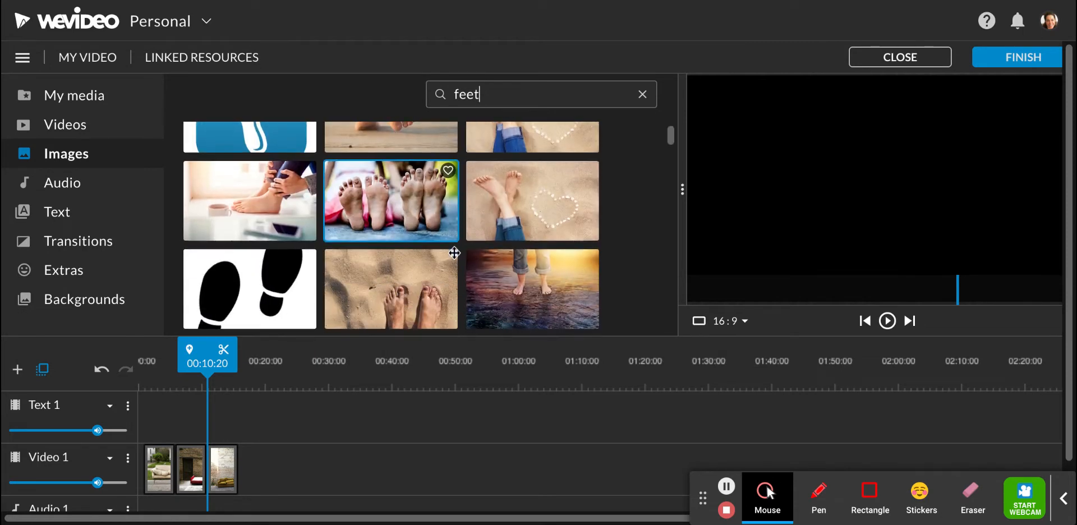
pyautogui.click(406, 206)
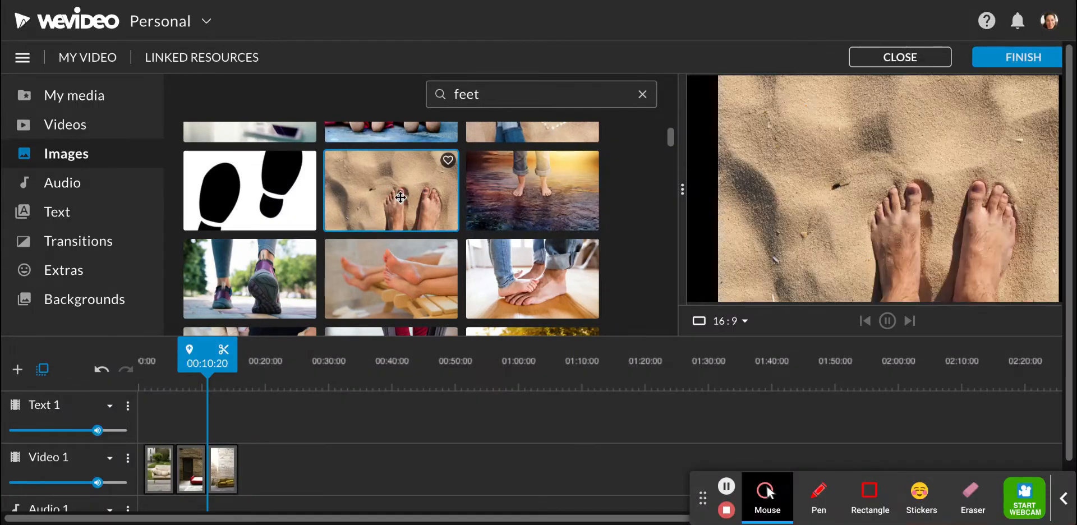
pyautogui.moveTo(394, 187); pyautogui.dragTo(245, 459)
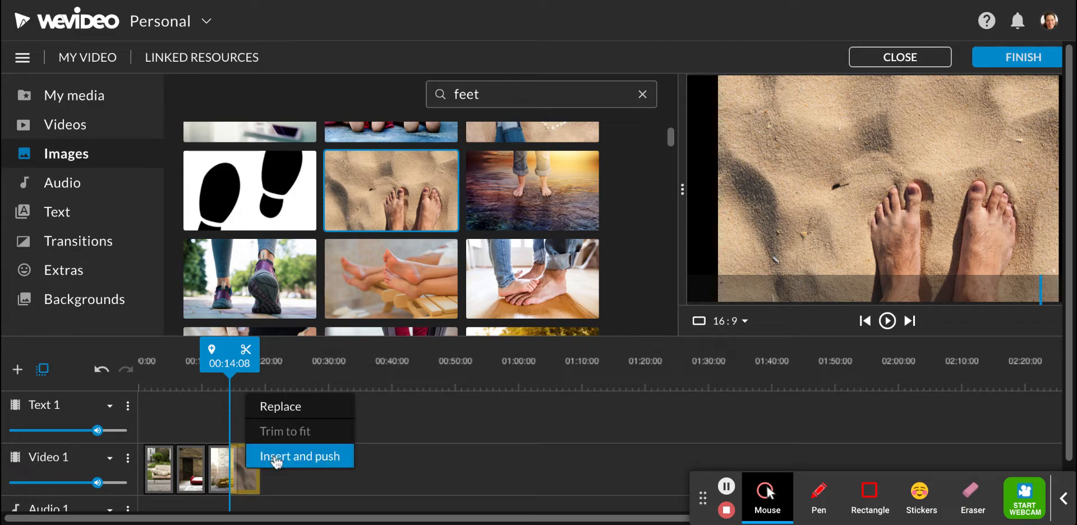
pyautogui.click(386, 440)
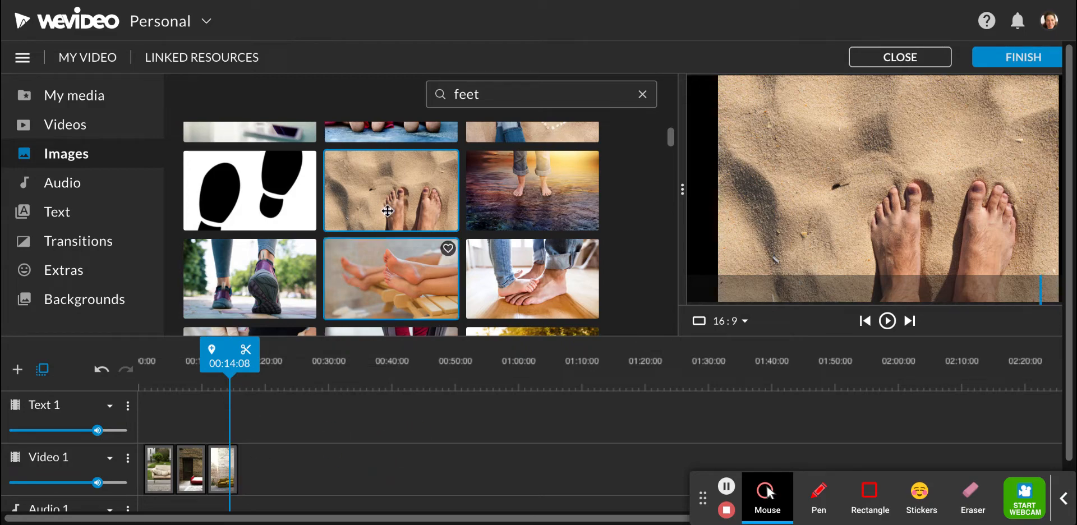
pyautogui.moveTo(389, 204); pyautogui.dragTo(257, 469)
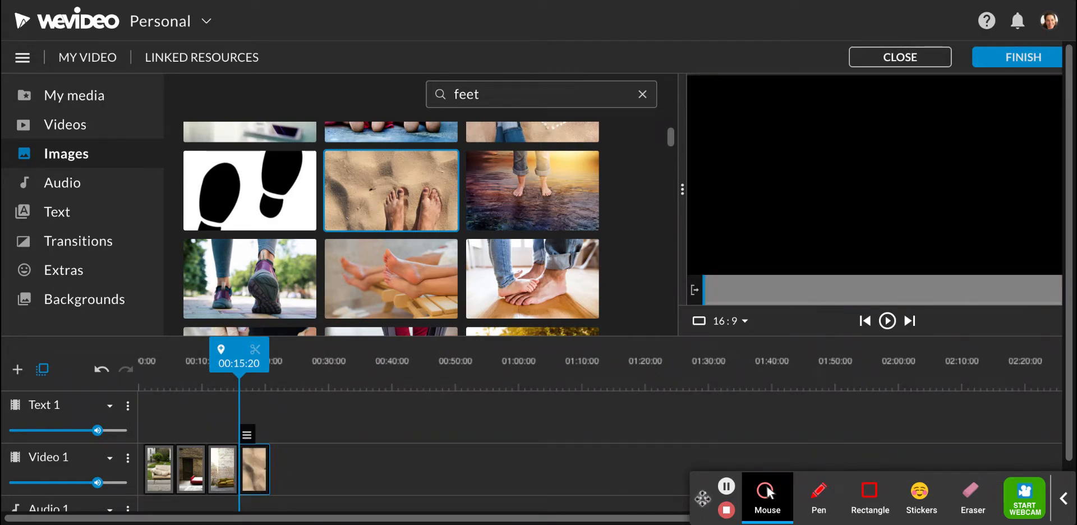
# Enlarge the timeline scale to spread out the four clips, and return the playhead to 00:00:00
pyautogui.moveTo(702, 498); pyautogui.dragTo(490, 498)
pyautogui.scroll(-1, 922, 481)
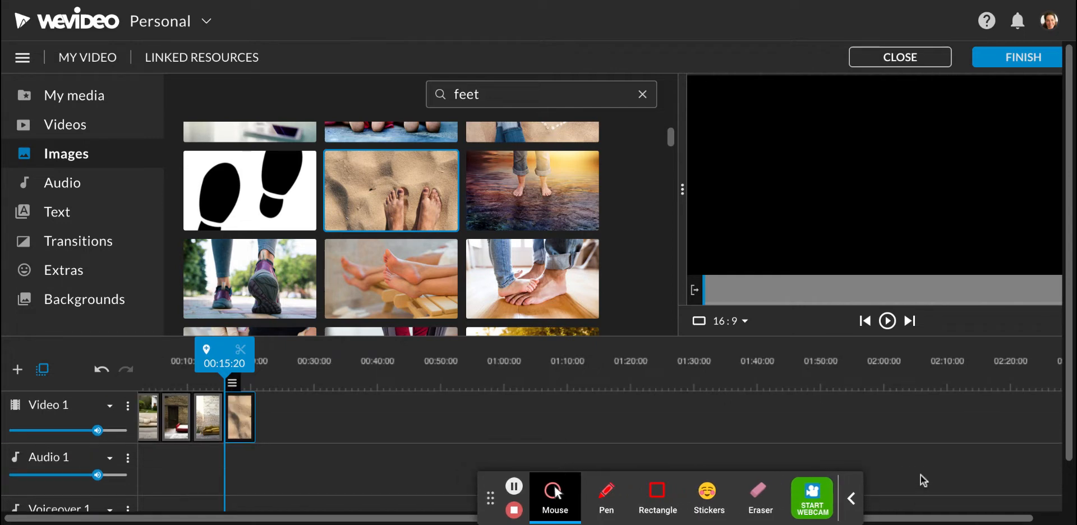
pyautogui.scroll(-2, 923, 480)
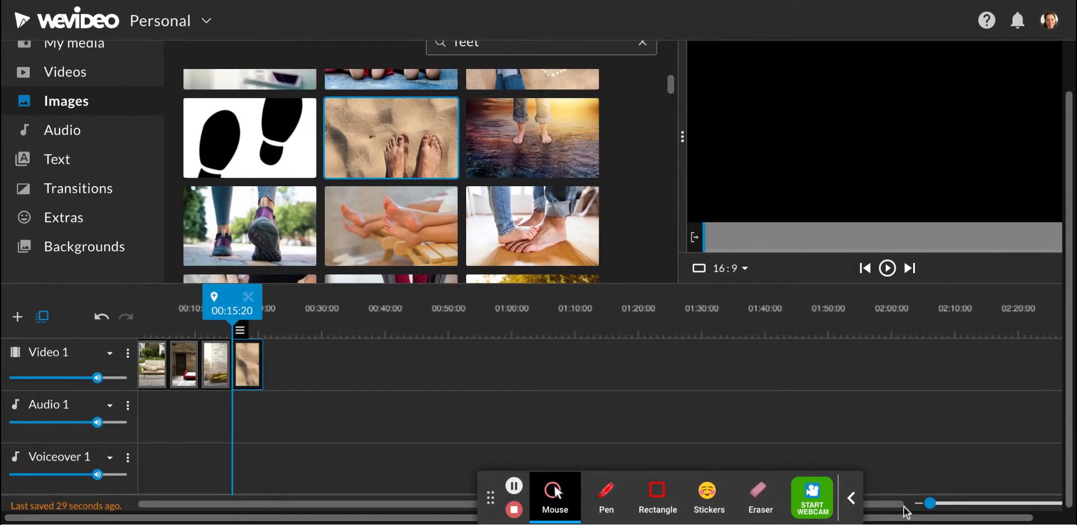
pyautogui.click(929, 504)
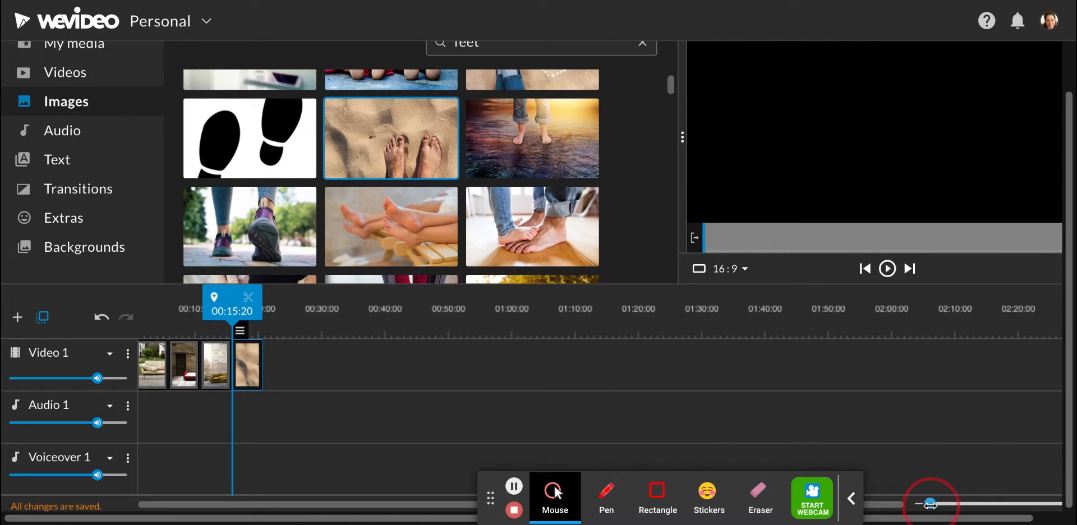
pyautogui.moveTo(929, 505); pyautogui.dragTo(933, 503)
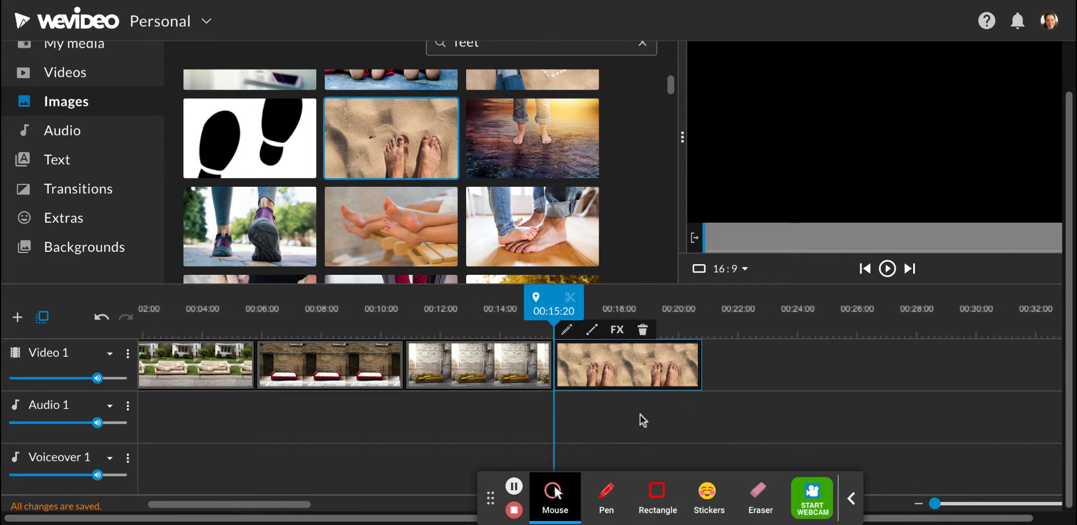
pyautogui.hscroll(-2, 640, 415)
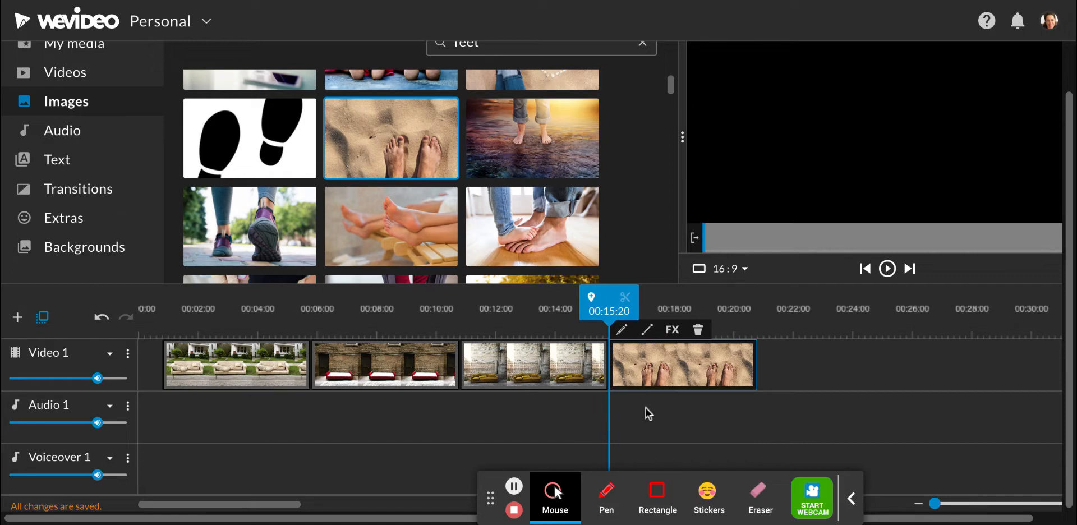
pyautogui.moveTo(609, 299); pyautogui.dragTo(82, 301)
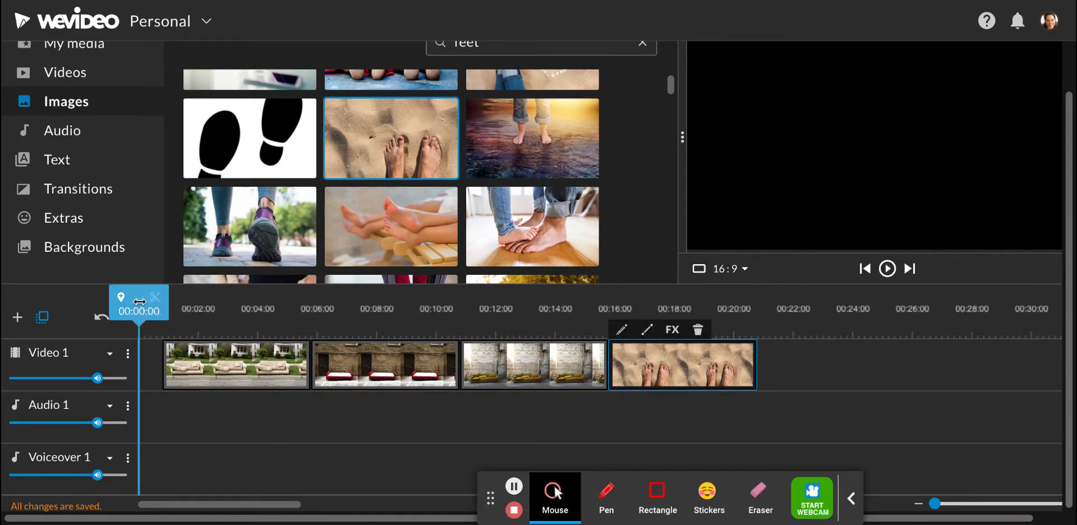
pyautogui.moveTo(138, 301)
pyautogui.mouseDown()
pyautogui.moveTo(169, 301)
pyautogui.moveTo(126, 300)
pyautogui.mouseUp()
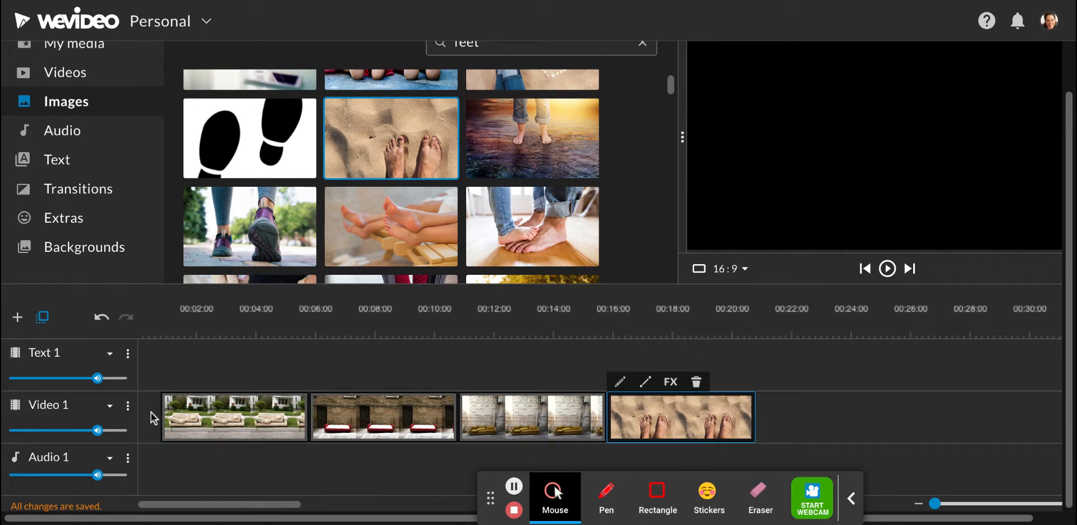
# Select all four clips on Video 1 and move them together to the very start of the timeline
pyautogui.click(785, 372)
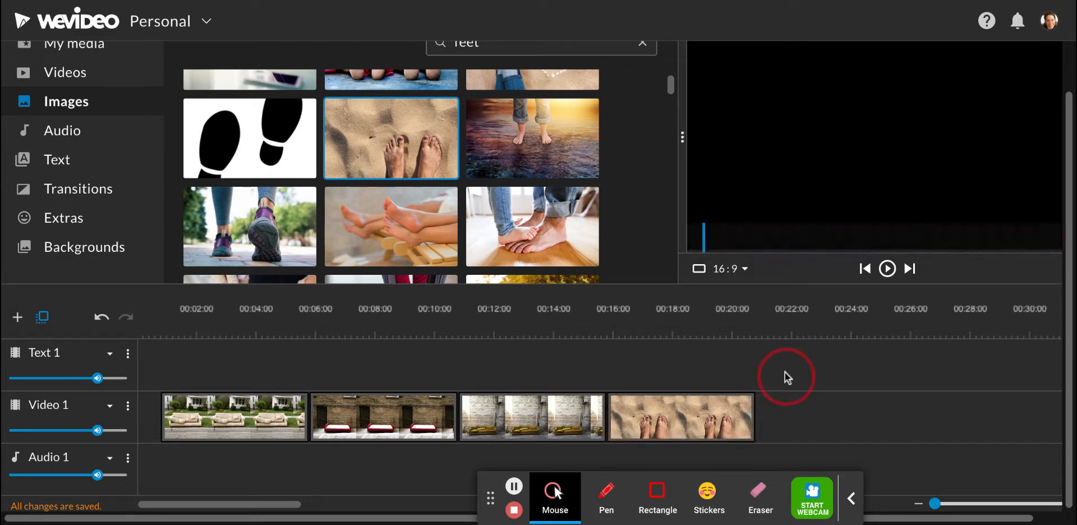
pyautogui.moveTo(784, 372); pyautogui.dragTo(285, 459)
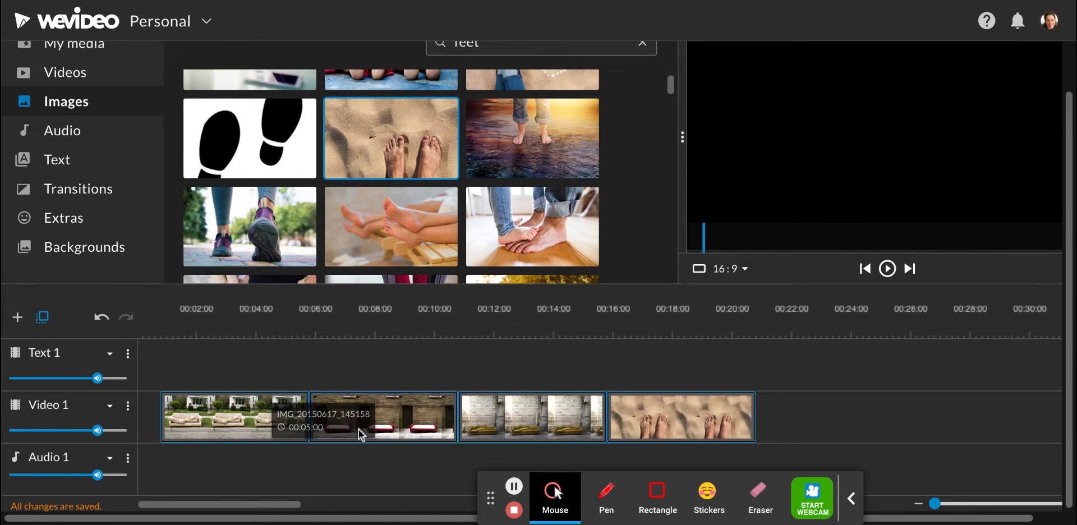
pyautogui.moveTo(385, 424); pyautogui.dragTo(336, 431)
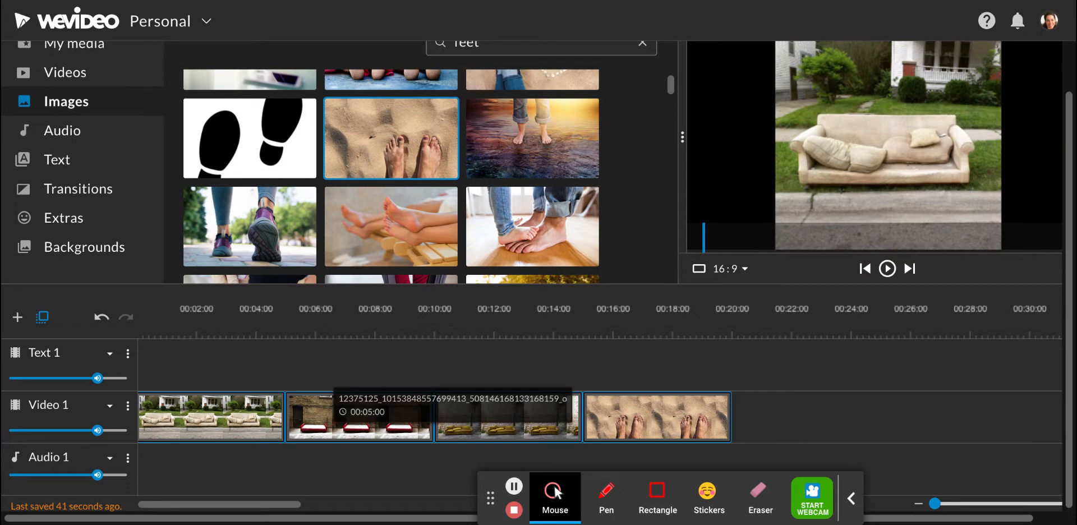
# Trim the first couch clip to end at 00:03:02 and shift the three following clips together to close the gap
pyautogui.click(160, 330)
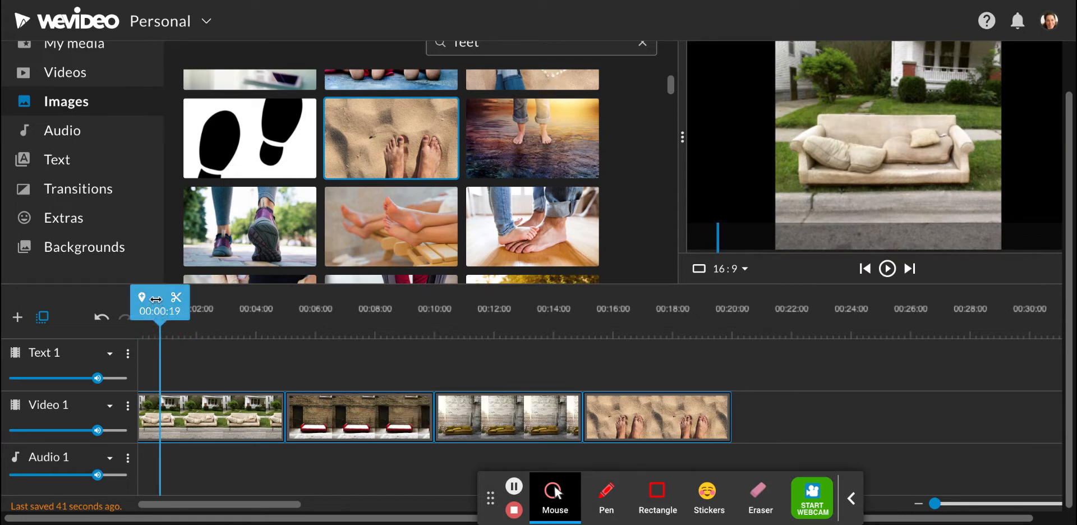
pyautogui.moveTo(156, 298); pyautogui.dragTo(241, 297)
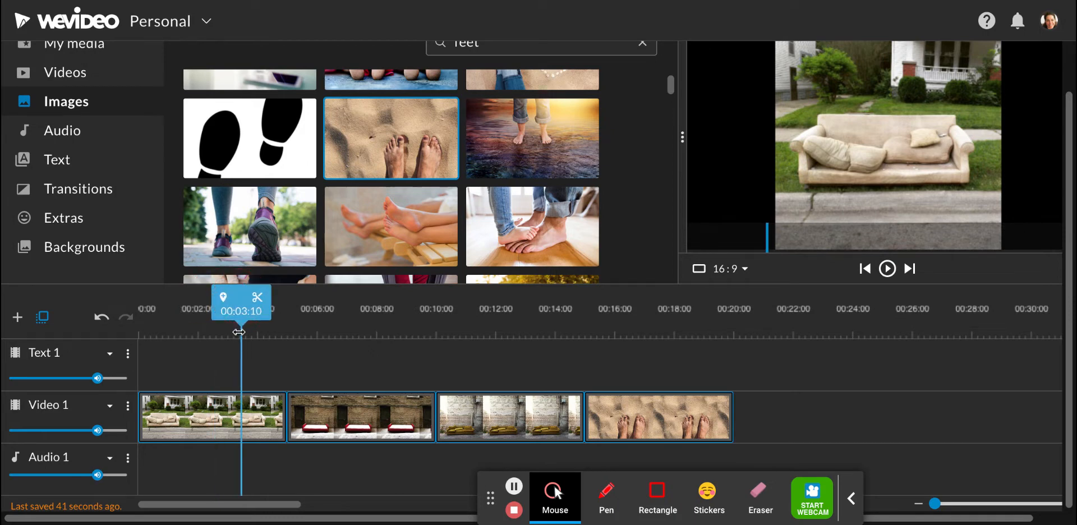
pyautogui.click(217, 436)
pyautogui.click(219, 460)
pyautogui.click(222, 413)
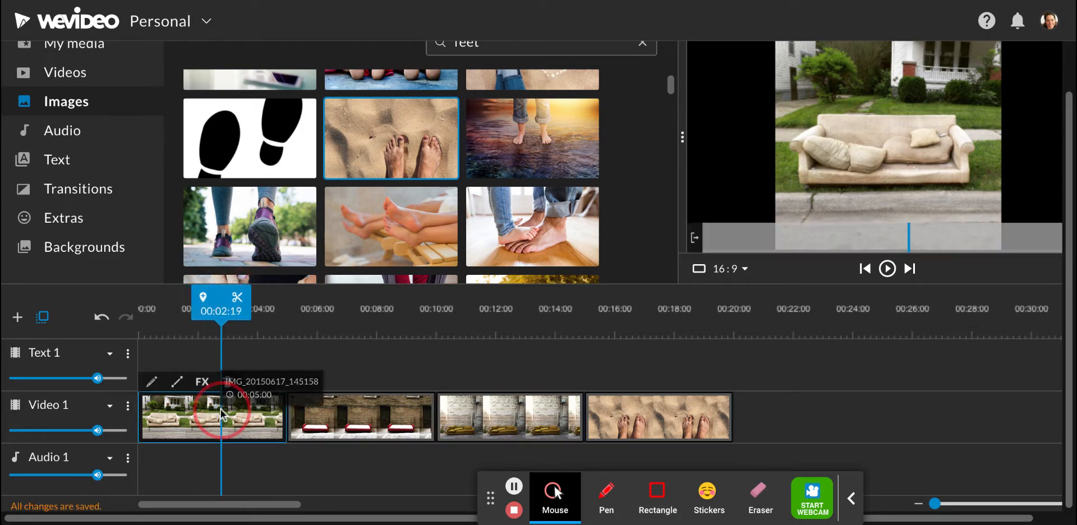
pyautogui.moveTo(221, 294)
pyautogui.mouseDown()
pyautogui.moveTo(233, 293)
pyautogui.moveTo(221, 292)
pyautogui.mouseUp()
pyautogui.click(207, 419)
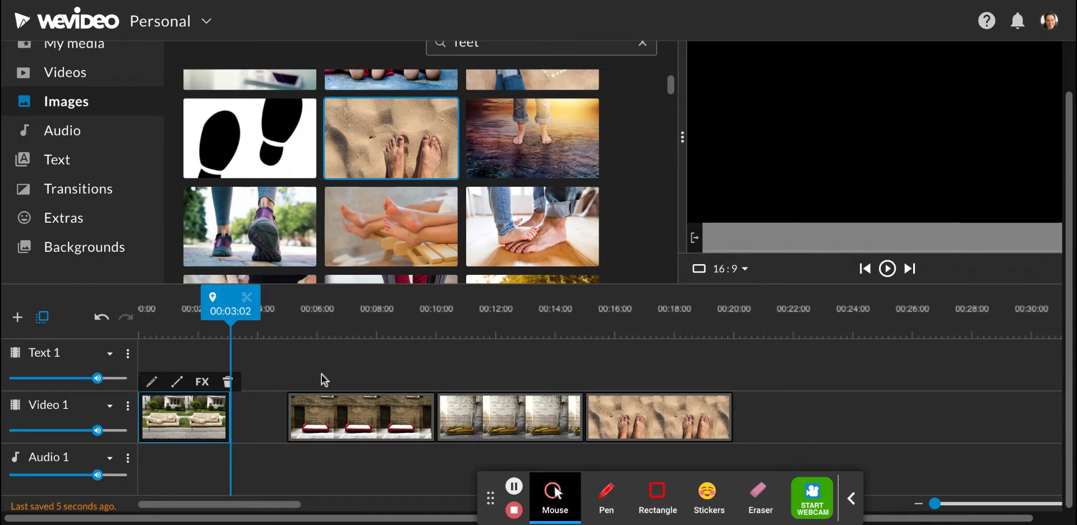
pyautogui.moveTo(321, 375); pyautogui.dragTo(607, 418)
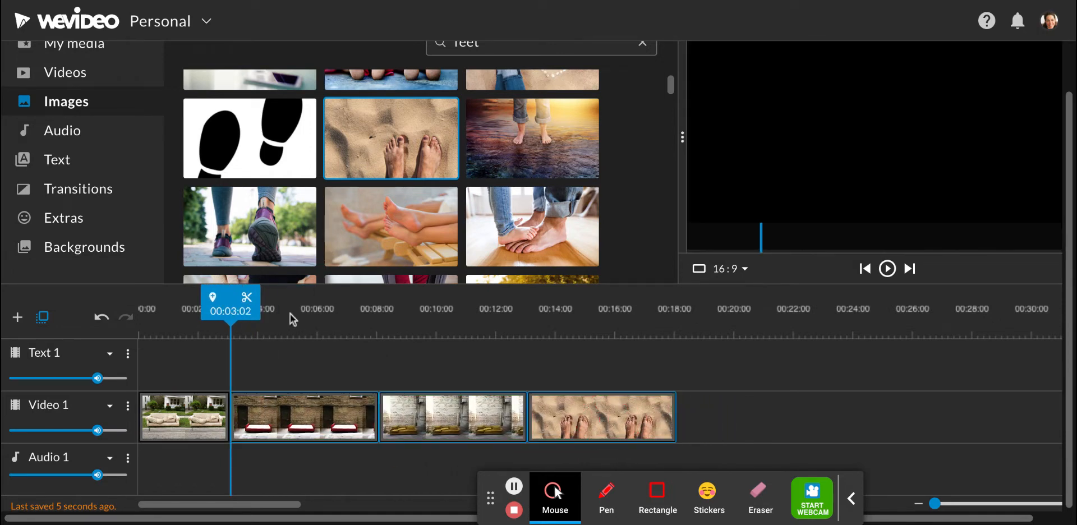
# Trim the red couch clip to end at 00:04:23 and move the yellow couch and feet clips up against it
pyautogui.moveTo(224, 298)
pyautogui.mouseDown()
pyautogui.moveTo(311, 297)
pyautogui.moveTo(286, 306)
pyautogui.mouseUp()
pyautogui.click(297, 418)
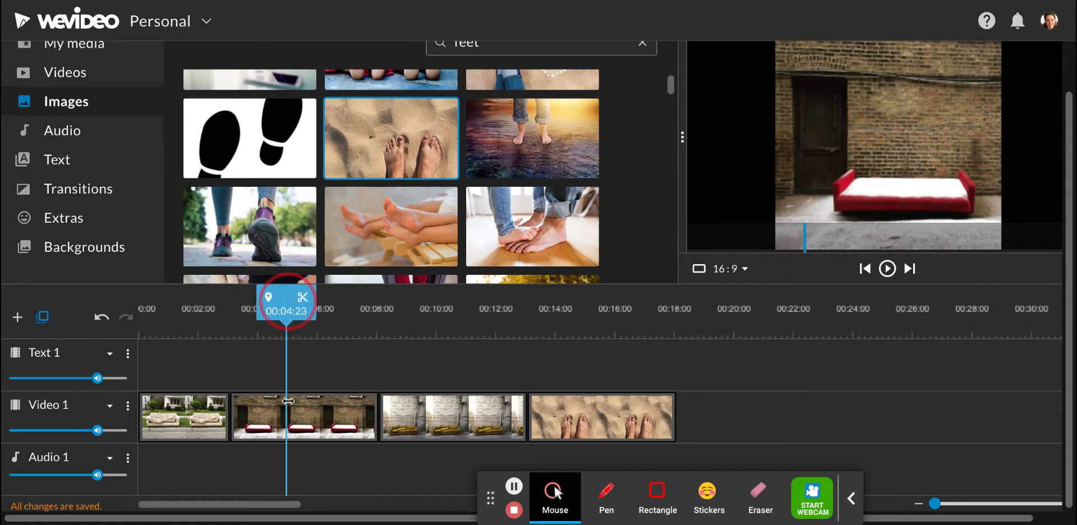
pyautogui.click(289, 419)
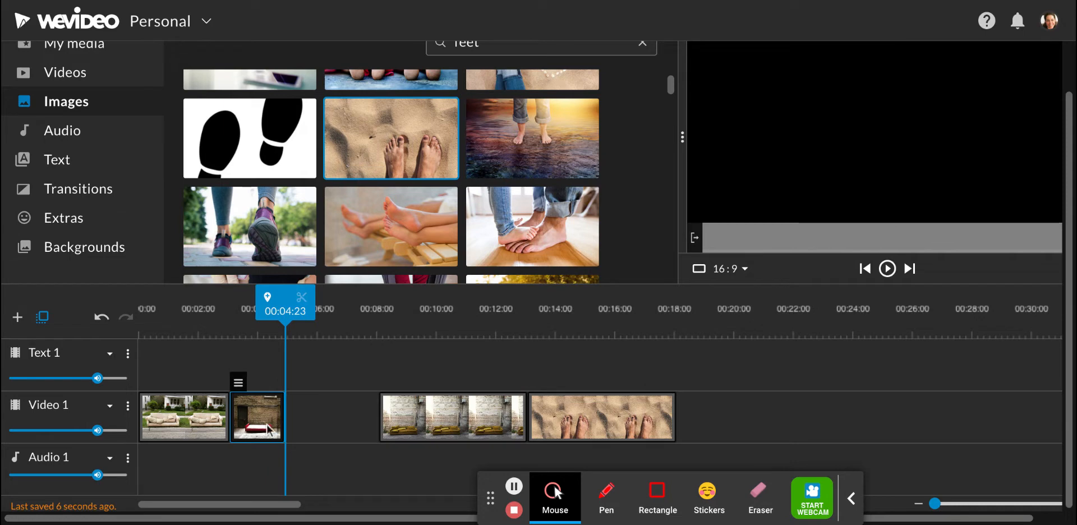
pyautogui.moveTo(389, 360); pyautogui.dragTo(493, 420)
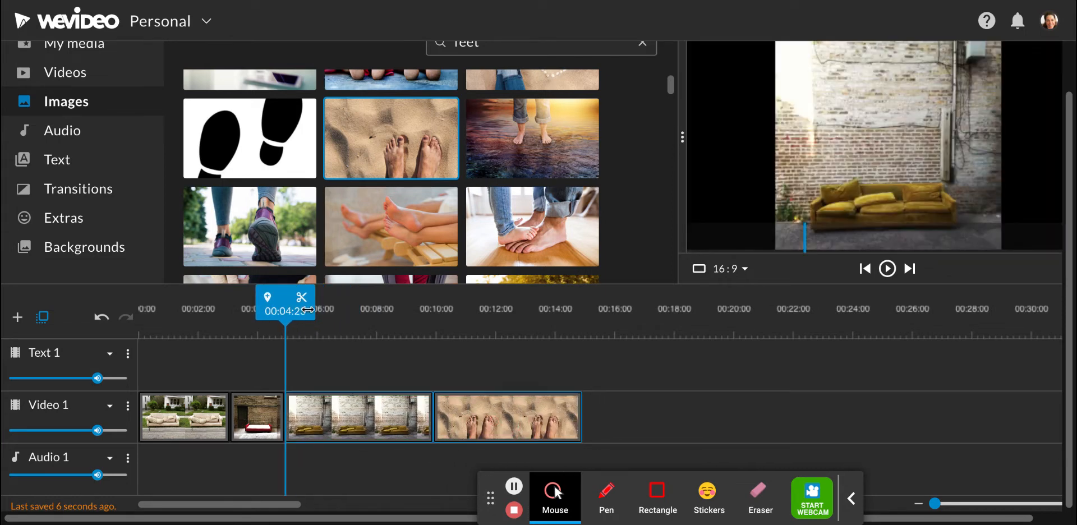
# Open the yellow couch clip for editing, scale it to 1.88 and reposition it to x -71, y -855 to fill the frame
pyautogui.moveTo(280, 297); pyautogui.dragTo(348, 319)
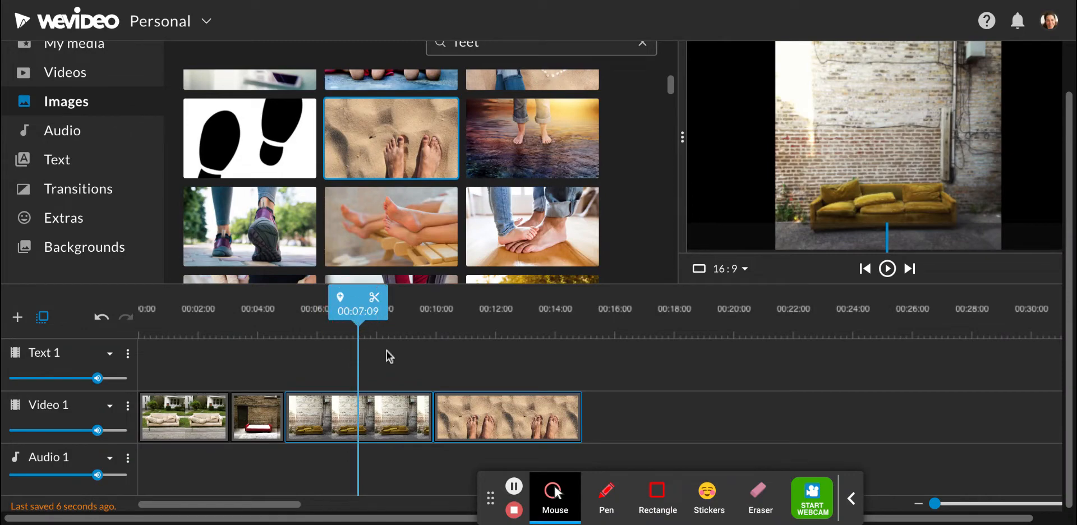
pyautogui.click(389, 446)
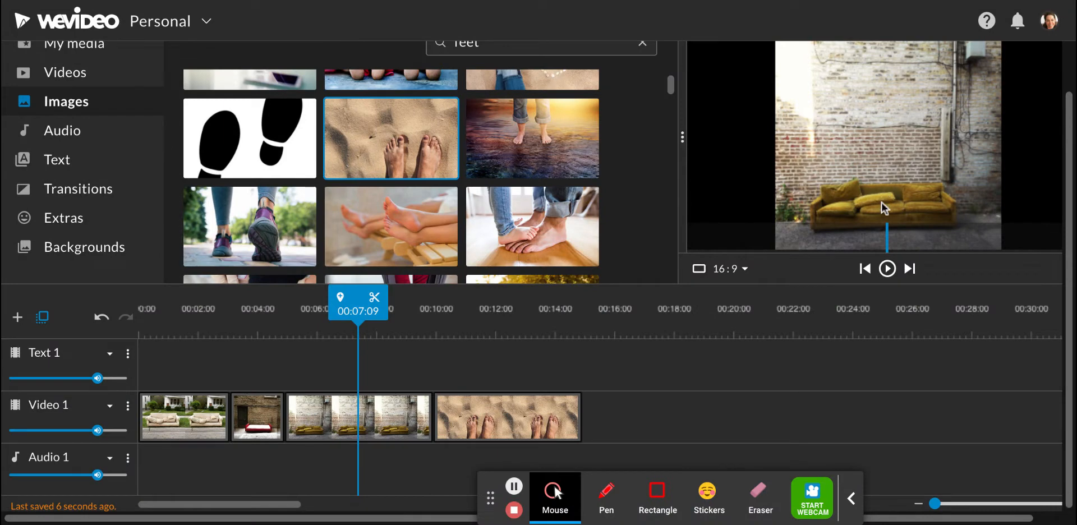
pyautogui.doubleClick(374, 419)
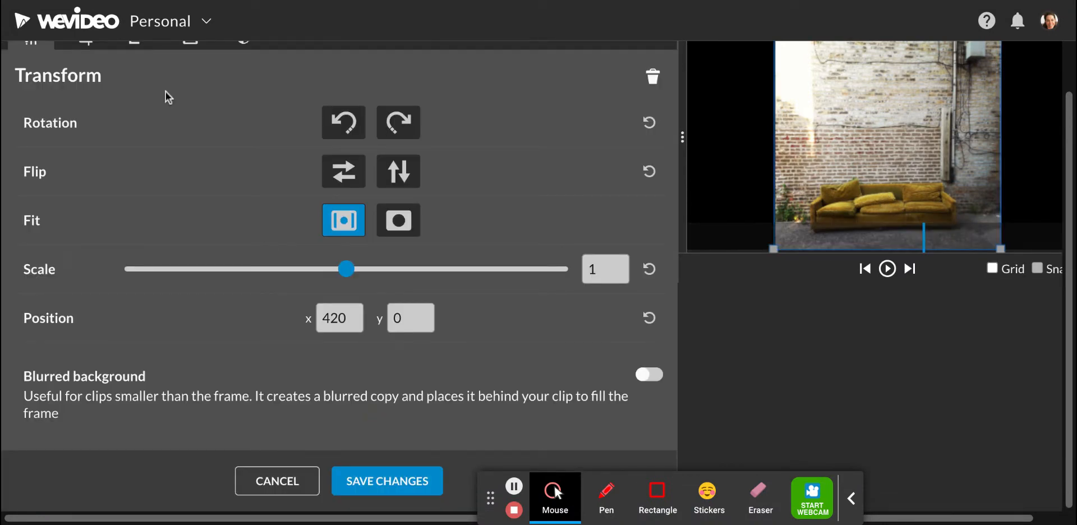
pyautogui.scroll(1, 166, 92)
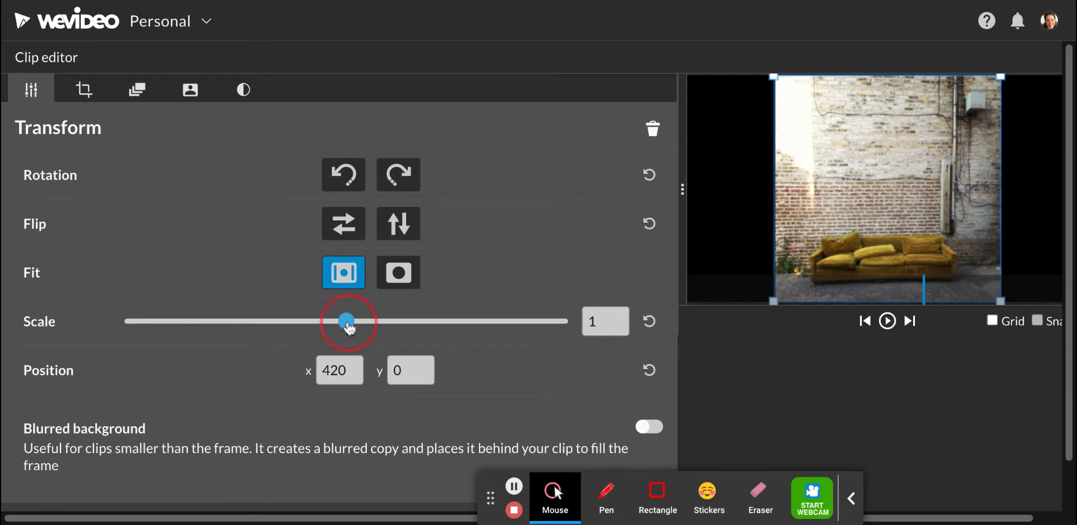
pyautogui.moveTo(347, 321); pyautogui.dragTo(373, 321)
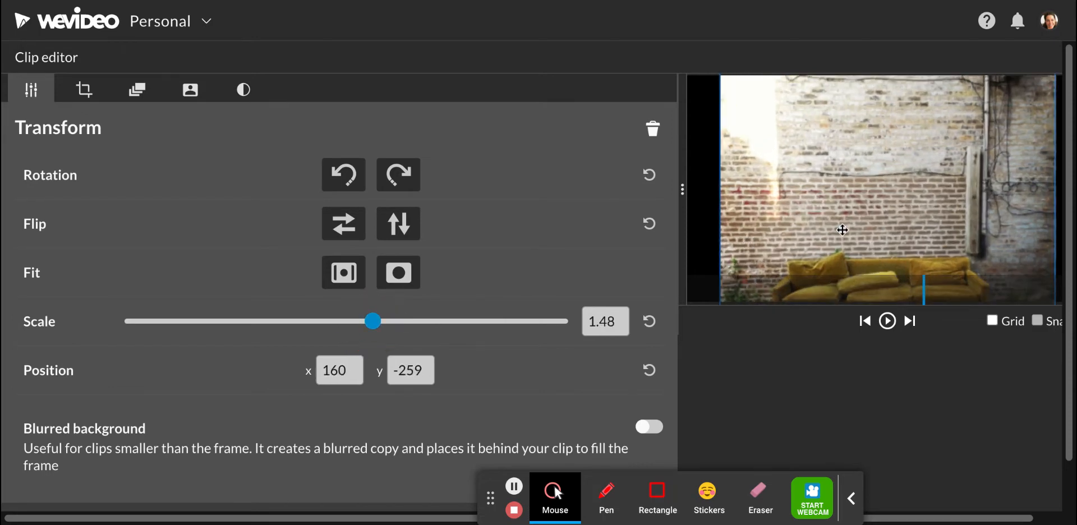
pyautogui.moveTo(843, 230); pyautogui.dragTo(835, 178)
pyautogui.moveTo(376, 322); pyautogui.dragTo(395, 321)
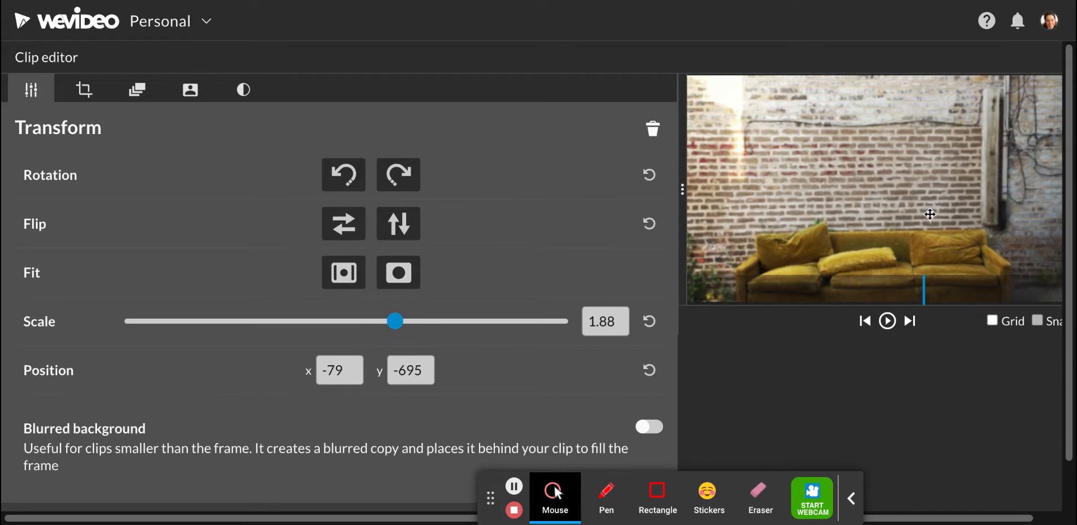
pyautogui.moveTo(929, 215); pyautogui.dragTo(931, 182)
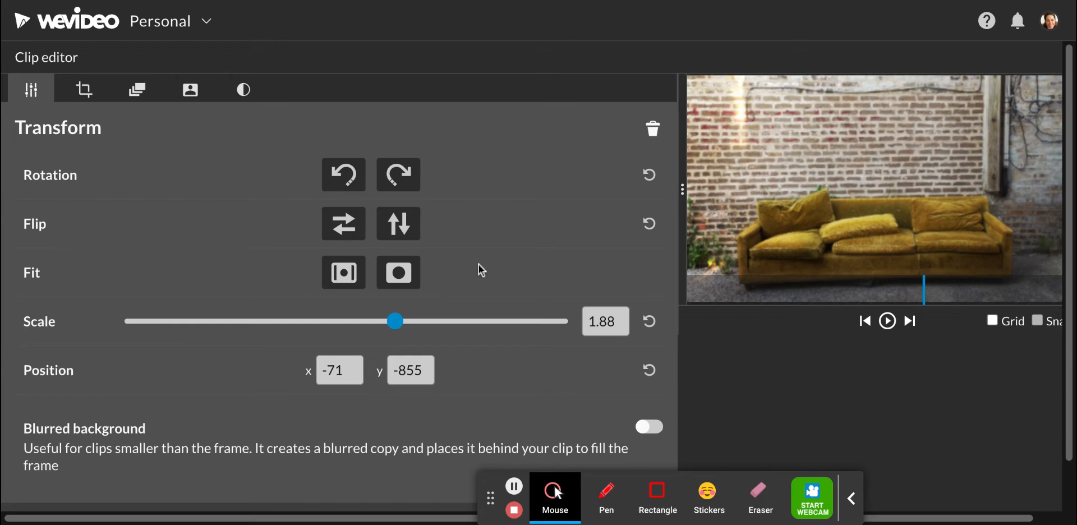
# Try rotating the yellow couch image and flipping it horizontally and vertically, and reset the flip
pyautogui.click(409, 178)
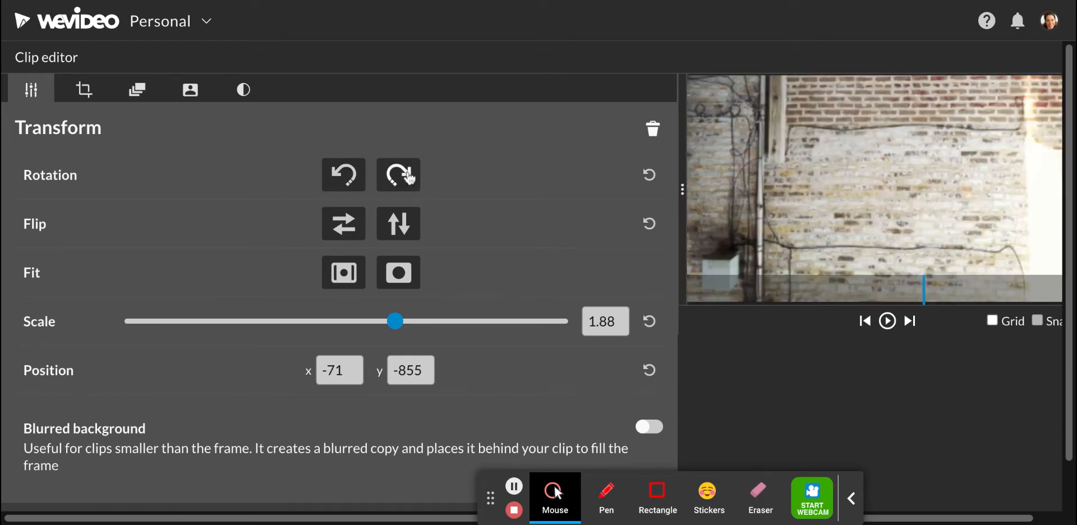
pyautogui.click(410, 178)
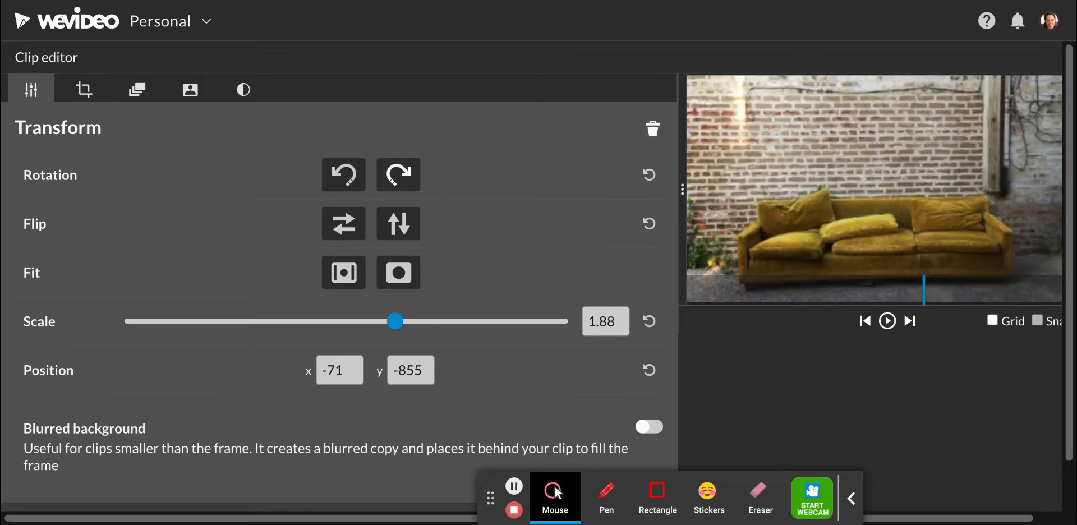
pyautogui.click(353, 230)
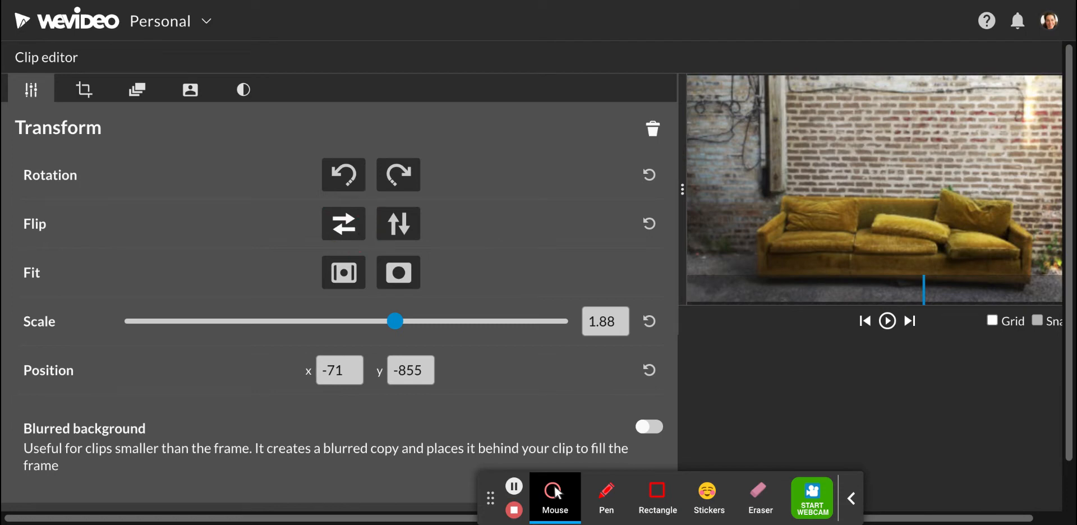
pyautogui.click(400, 224)
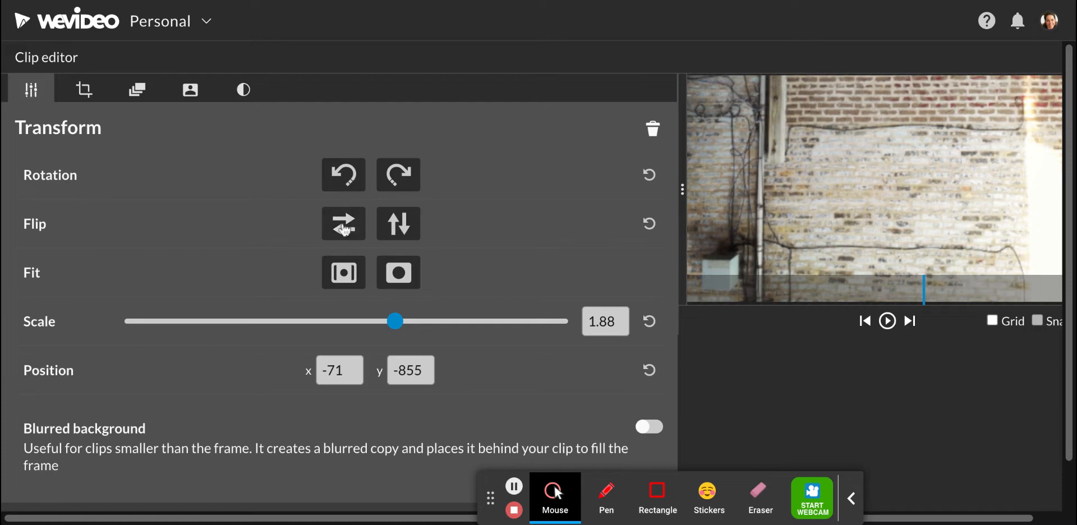
pyautogui.click(651, 224)
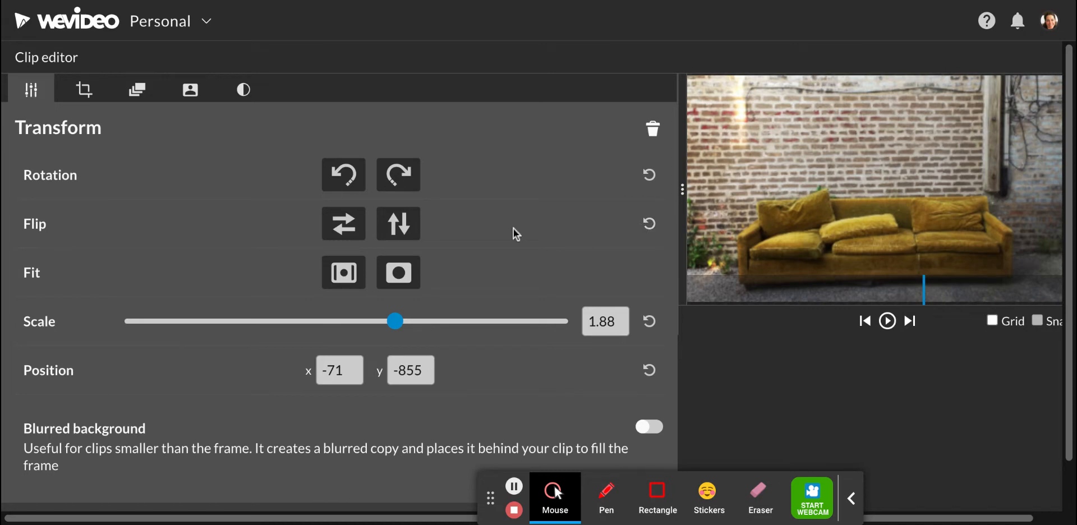
# Save the transform changes made to the yellow couch clip and return to the timeline
pyautogui.scroll(-1, 513, 225)
pyautogui.scroll(1, 513, 224)
pyautogui.scroll(-1, 524, 353)
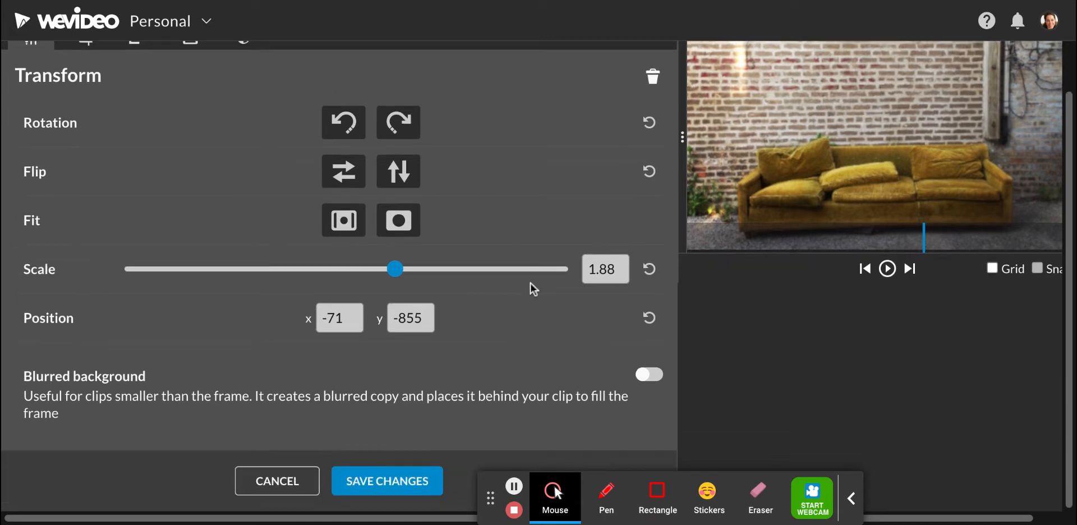
pyautogui.click(380, 484)
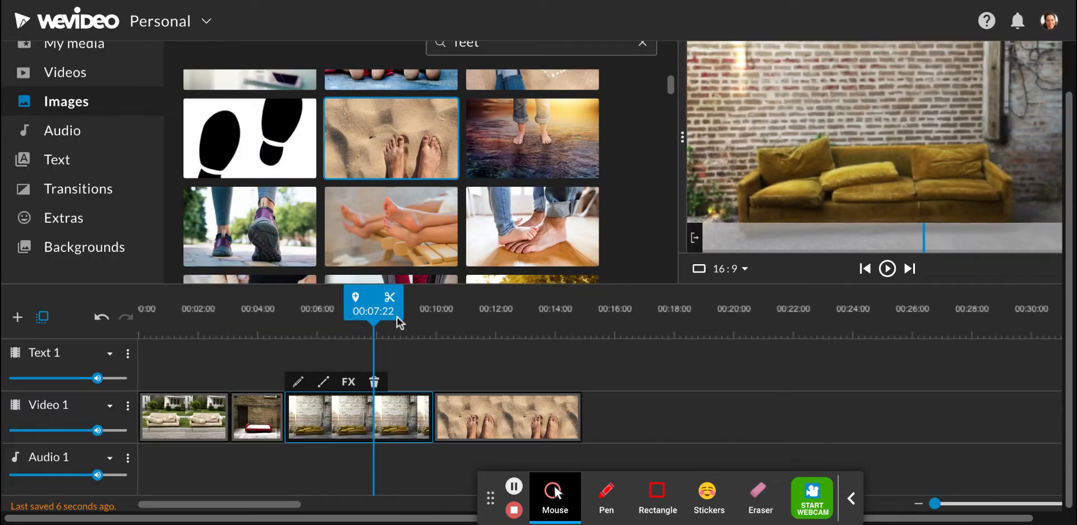
# Scrub the playhead through the timeline past the last clip and return it to 00:00:00
pyautogui.moveTo(372, 296)
pyautogui.mouseDown()
pyautogui.moveTo(862, 299)
pyautogui.moveTo(1047, 314)
pyautogui.moveTo(1022, 315)
pyautogui.mouseUp()
pyautogui.click(370, 418)
pyautogui.hscroll(4, 905, 395)
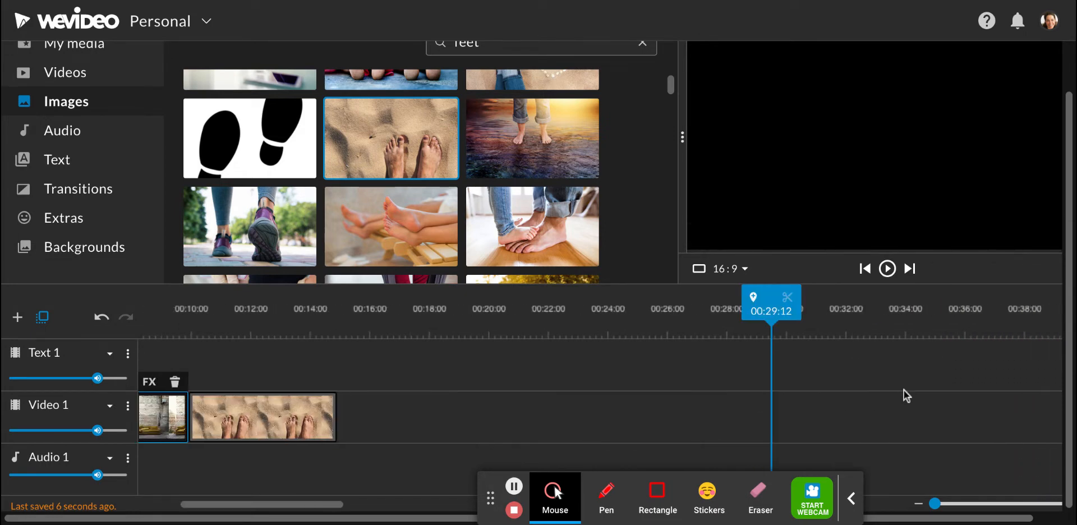
pyautogui.hscroll(1, 905, 395)
pyautogui.moveTo(722, 295)
pyautogui.mouseDown()
pyautogui.moveTo(915, 296)
pyautogui.moveTo(534, 321)
pyautogui.moveTo(85, 323)
pyautogui.mouseUp()
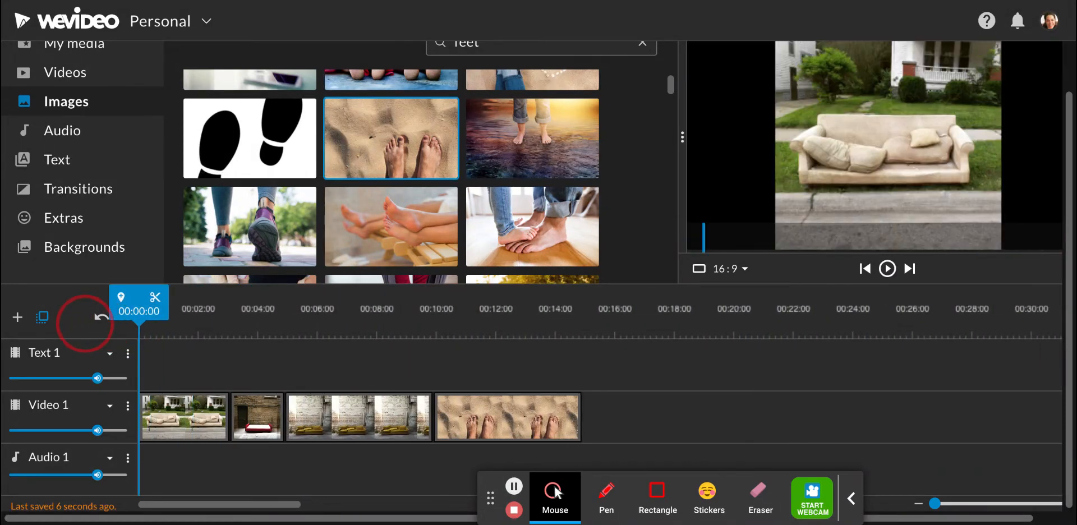
pyautogui.click(348, 417)
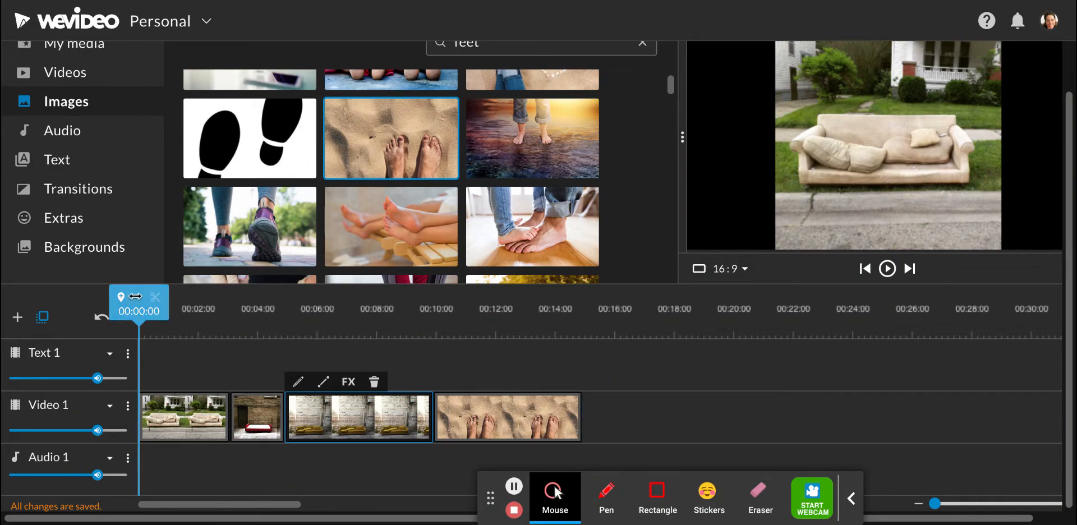
# Trim the end of the feet clip on Video 1 to about 00:12:20
pyautogui.moveTo(135, 296); pyautogui.dragTo(515, 343)
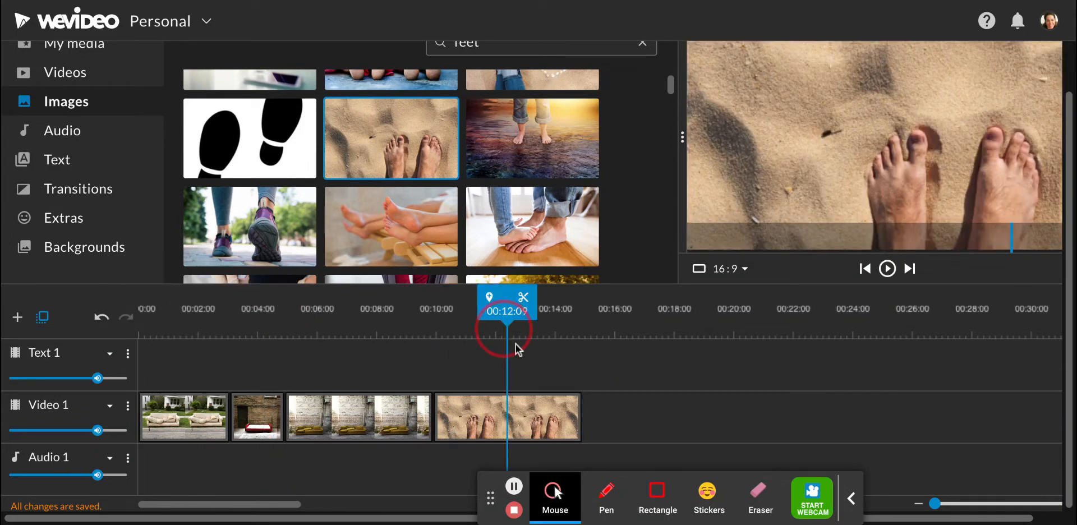
pyautogui.click(525, 422)
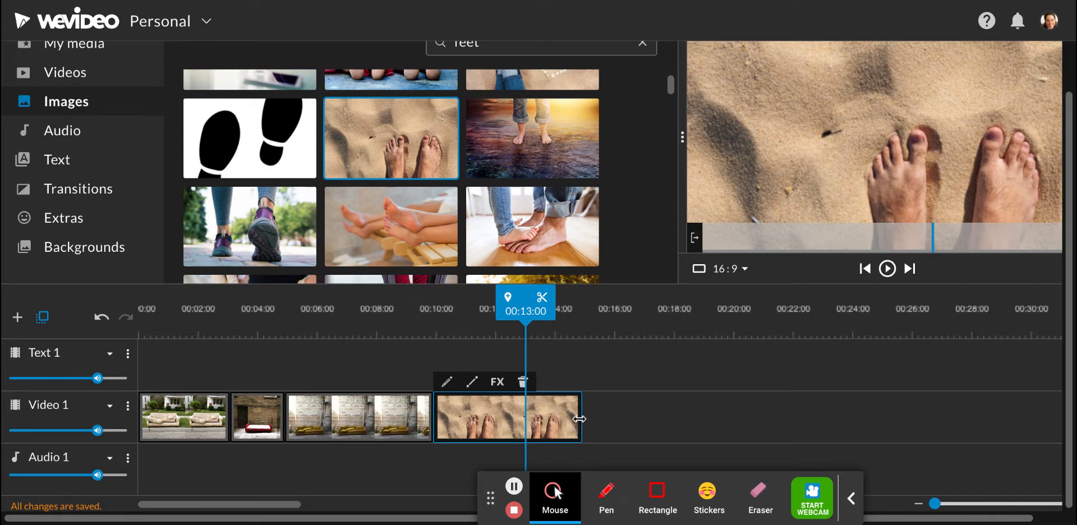
pyautogui.moveTo(579, 419); pyautogui.dragTo(517, 429)
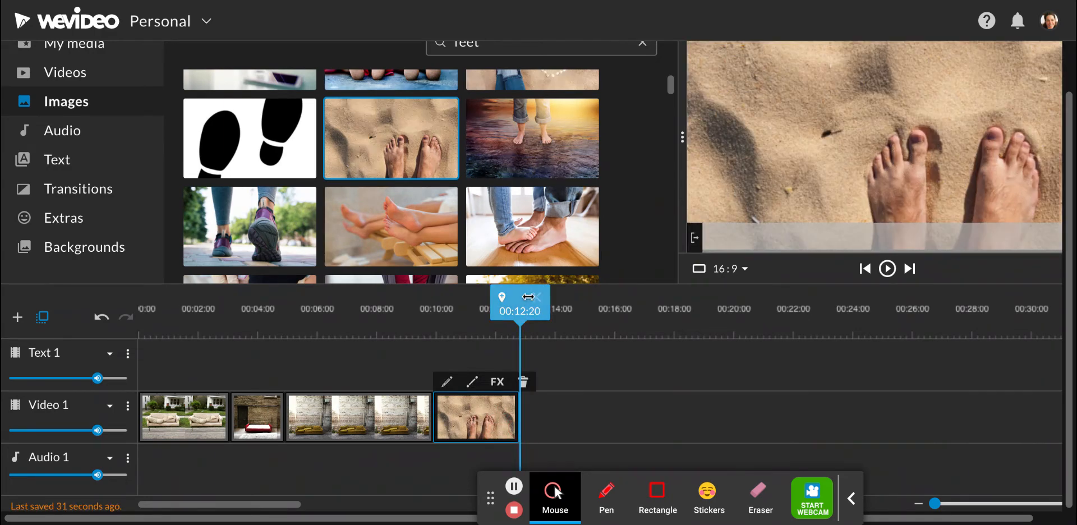
# Open the first couch clip for editing, scale it up to fill the frame and save the changes
pyautogui.moveTo(527, 296); pyautogui.dragTo(106, 317)
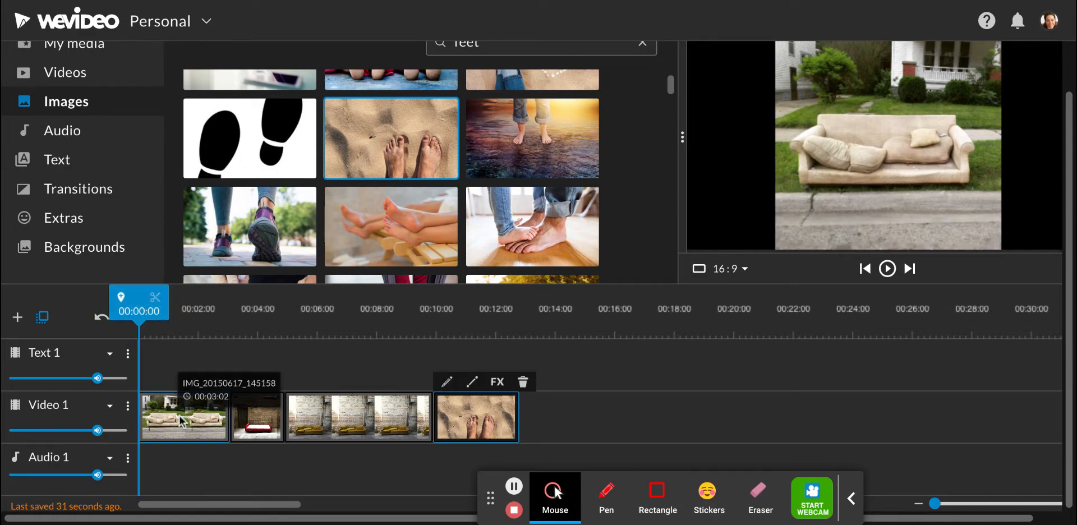
pyautogui.doubleClick(181, 421)
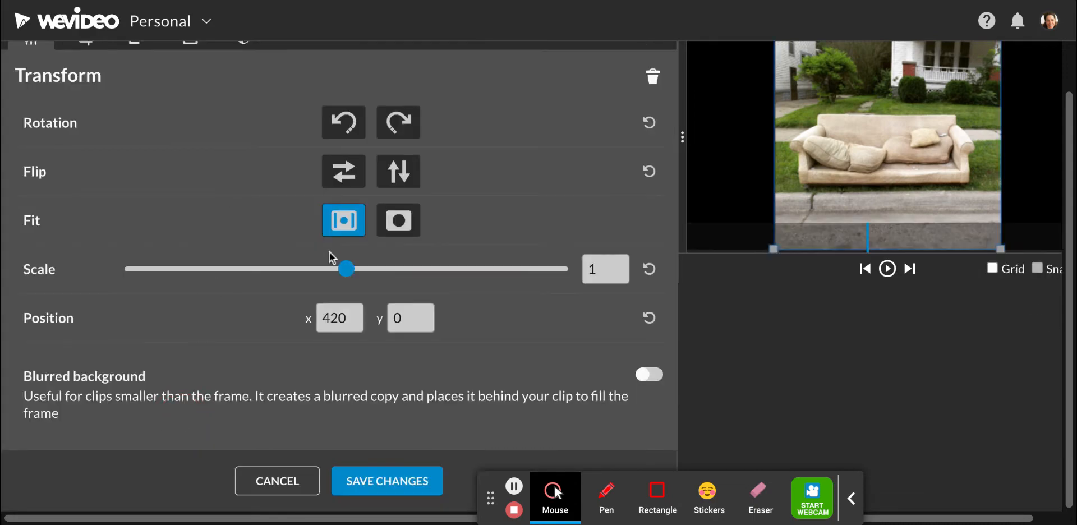
pyautogui.moveTo(332, 269); pyautogui.dragTo(388, 269)
pyautogui.click(400, 482)
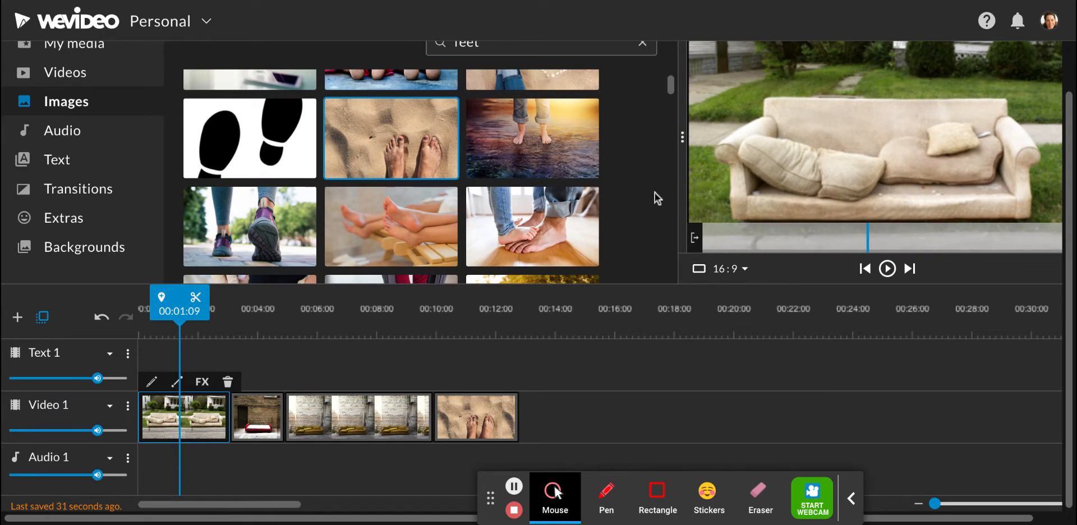
# Open the narration recorder from My media with the playhead at 00:01:09
pyautogui.scroll(5, 658, 198)
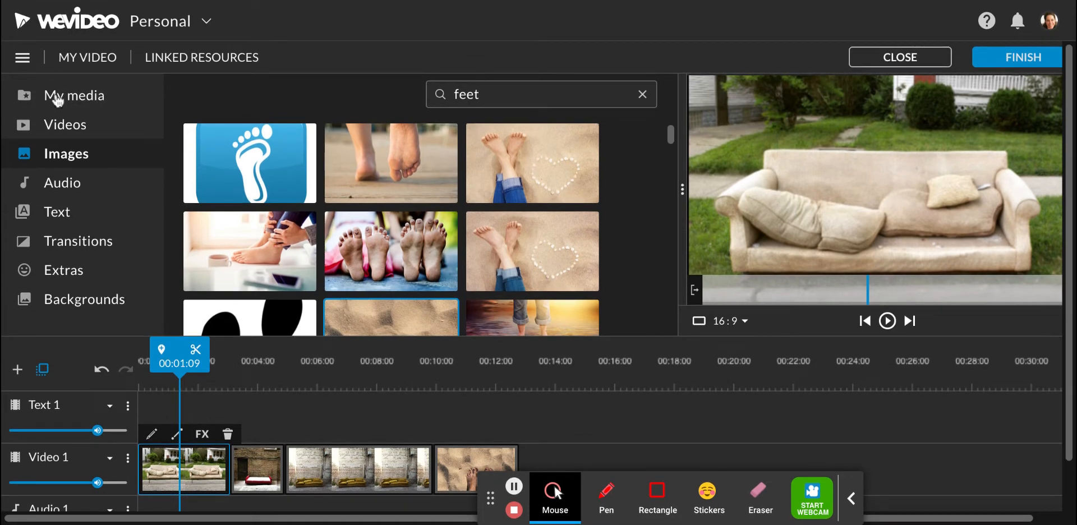
pyautogui.click(76, 98)
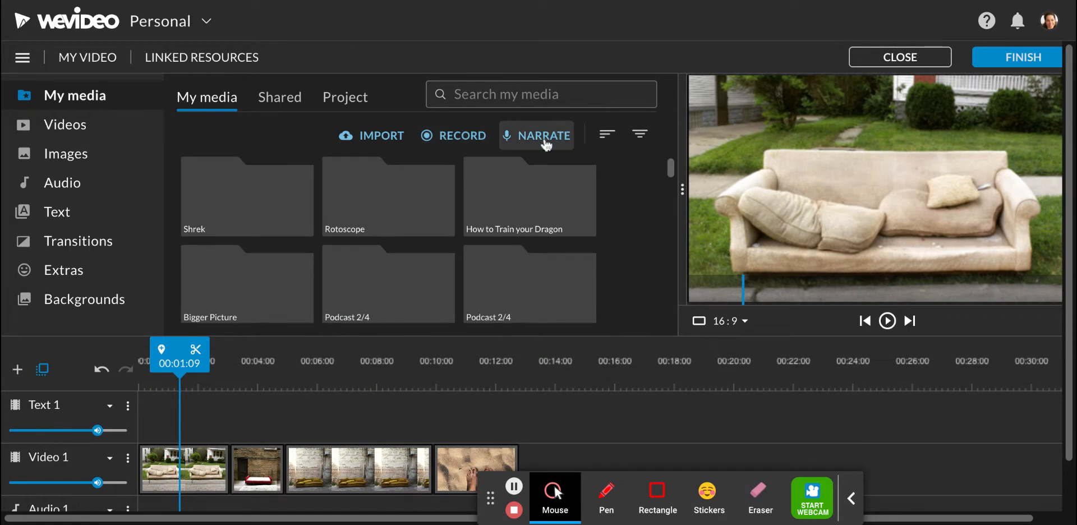
pyautogui.click(546, 144)
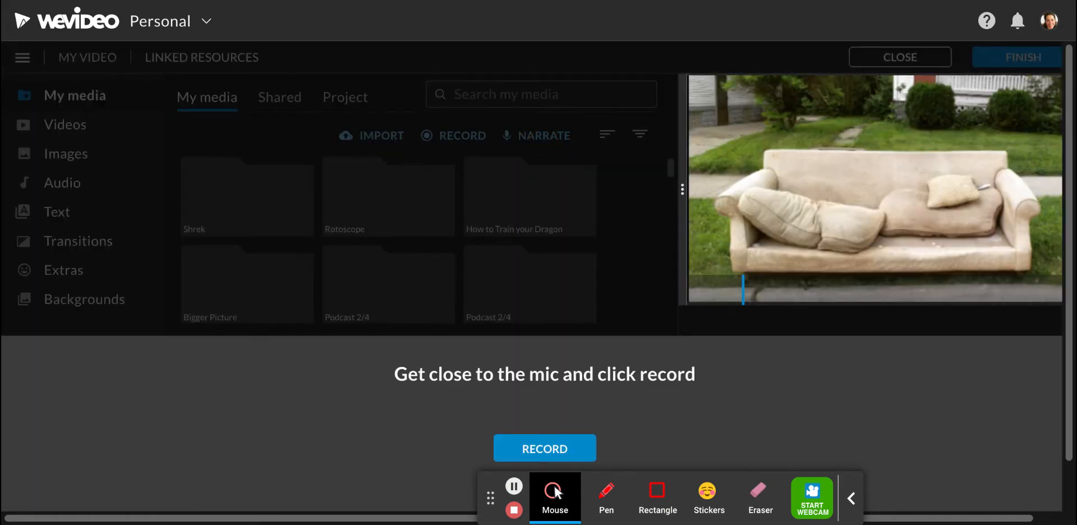
pyautogui.scroll(-2, 585, 269)
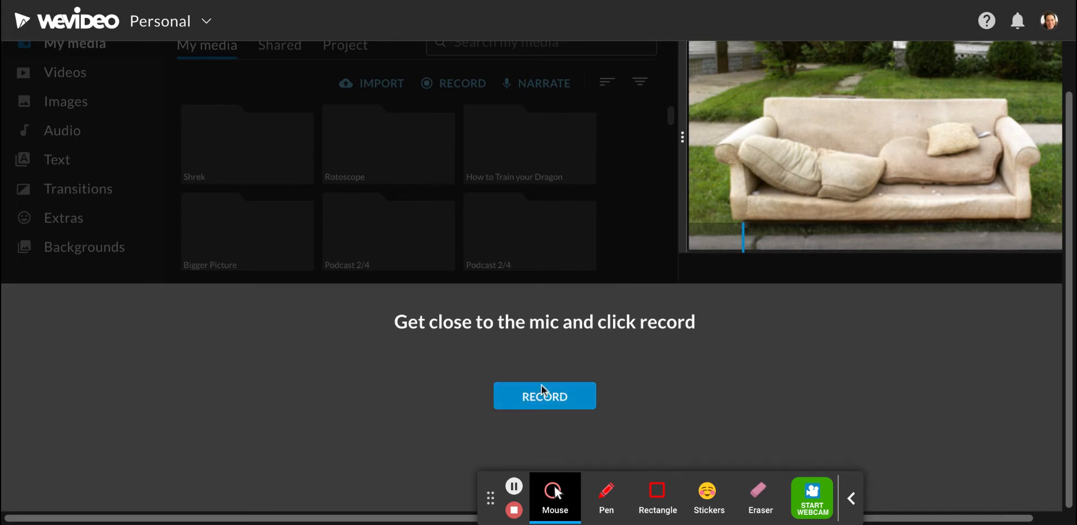
# Record a voiceover take of about 10 seconds and play back its preview
pyautogui.click(545, 405)
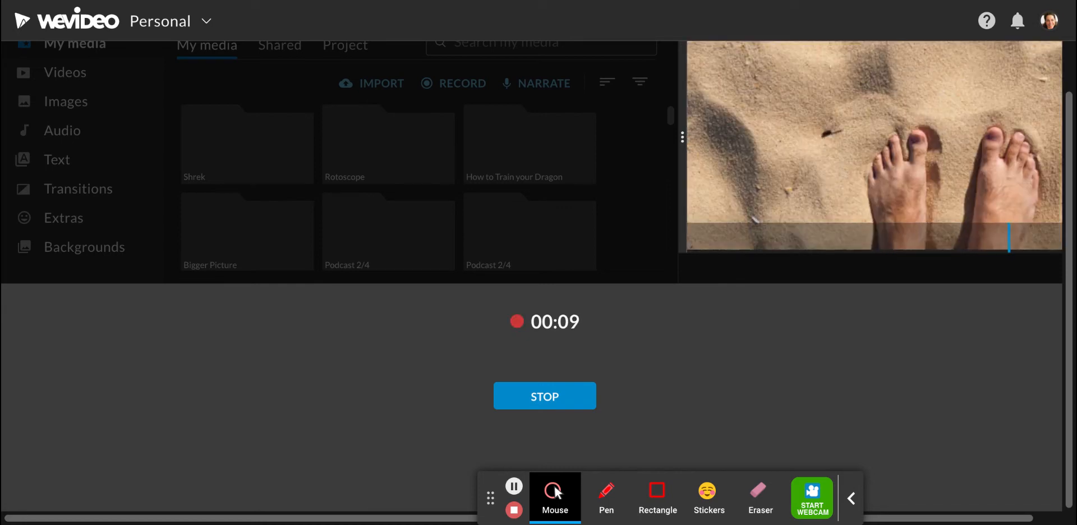
pyautogui.click(548, 395)
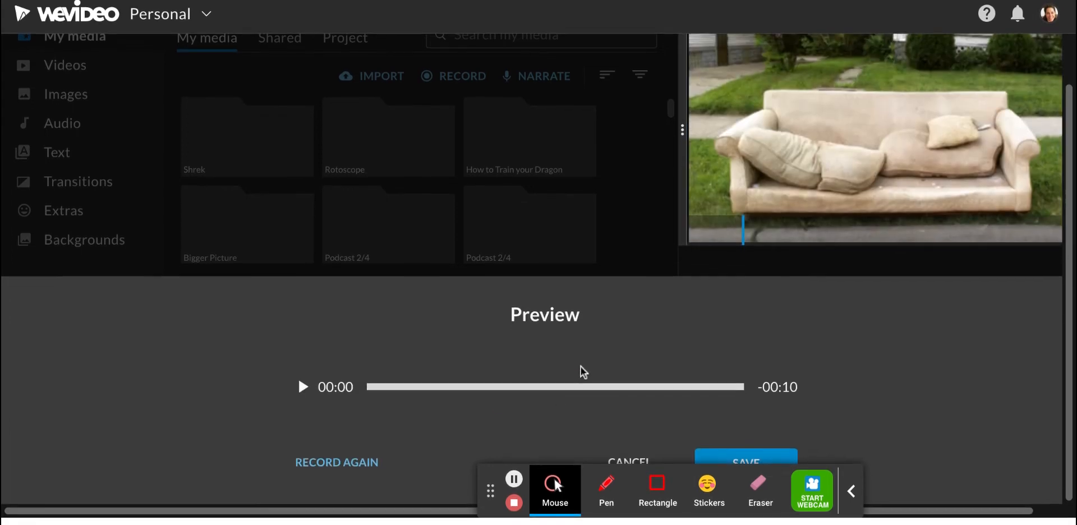
pyautogui.moveTo(562, 498)
pyautogui.mouseDown()
pyautogui.moveTo(331, 496)
pyautogui.moveTo(154, 514)
pyautogui.mouseUp()
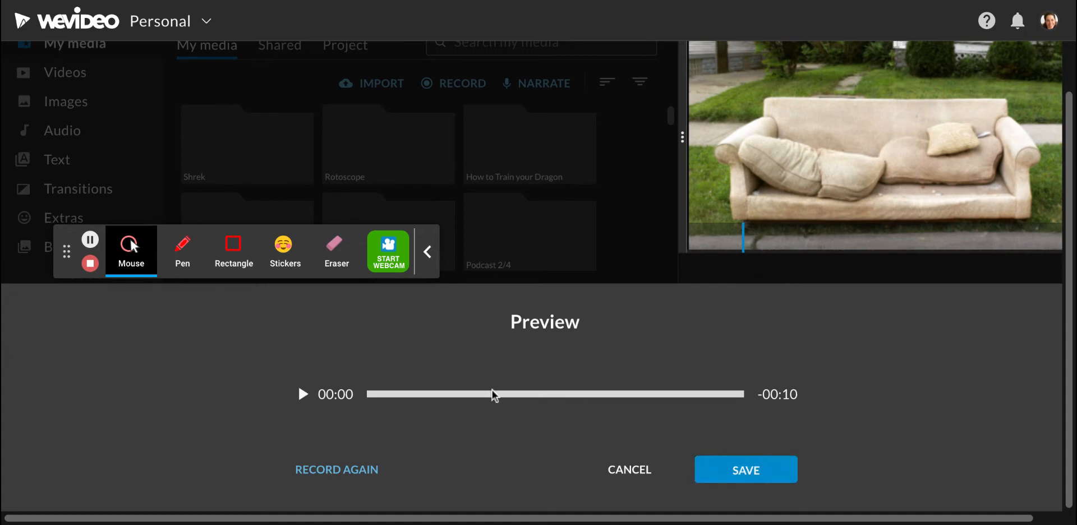
pyautogui.click(301, 394)
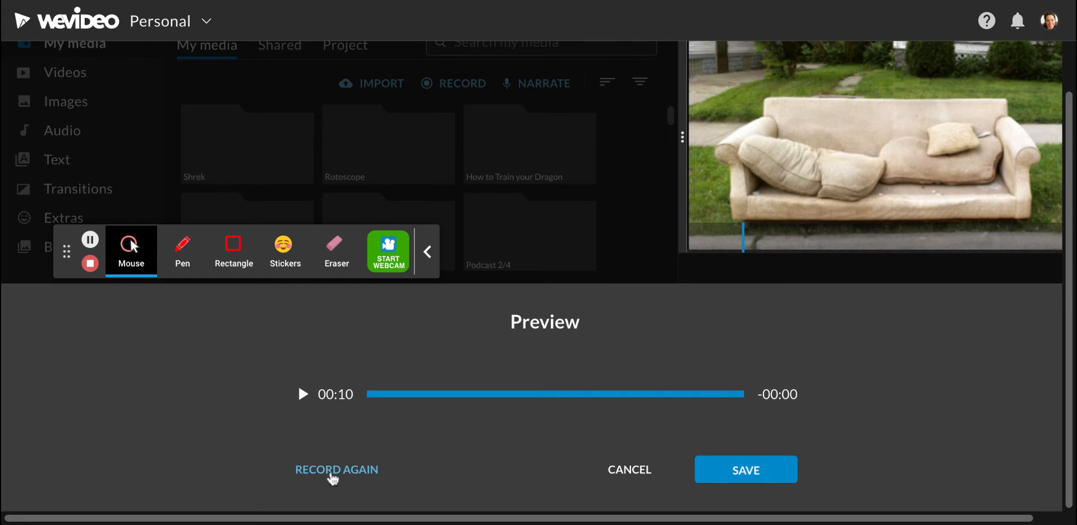
# Record the narration again as a take of about 8 seconds, replacing the previous recording, and save it to the timeline
pyautogui.click(325, 471)
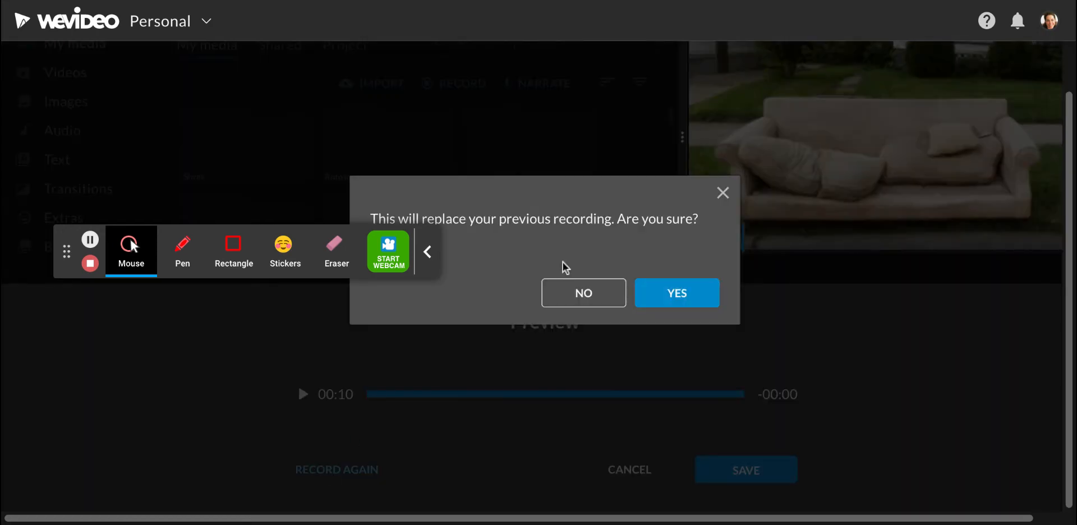
pyautogui.click(680, 293)
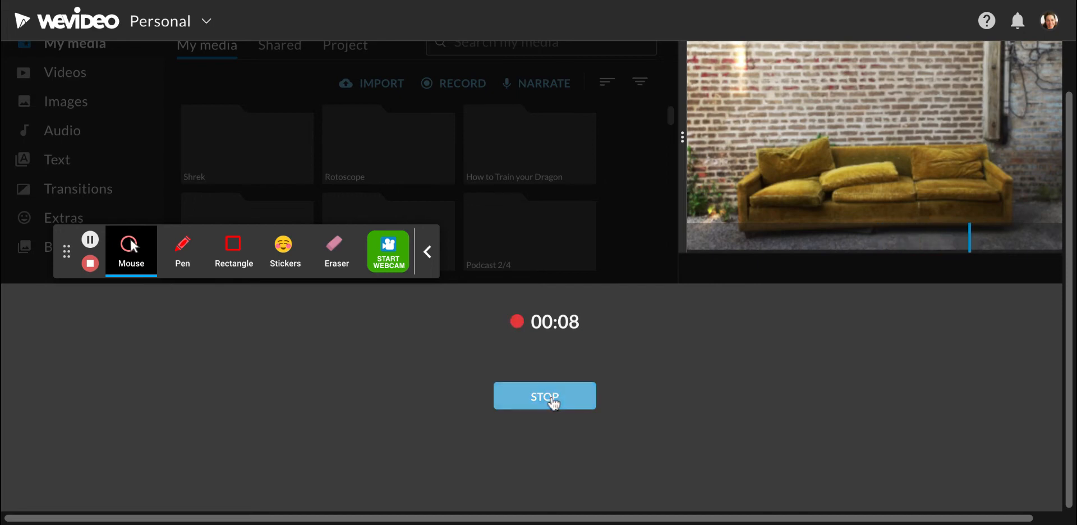
pyautogui.click(544, 397)
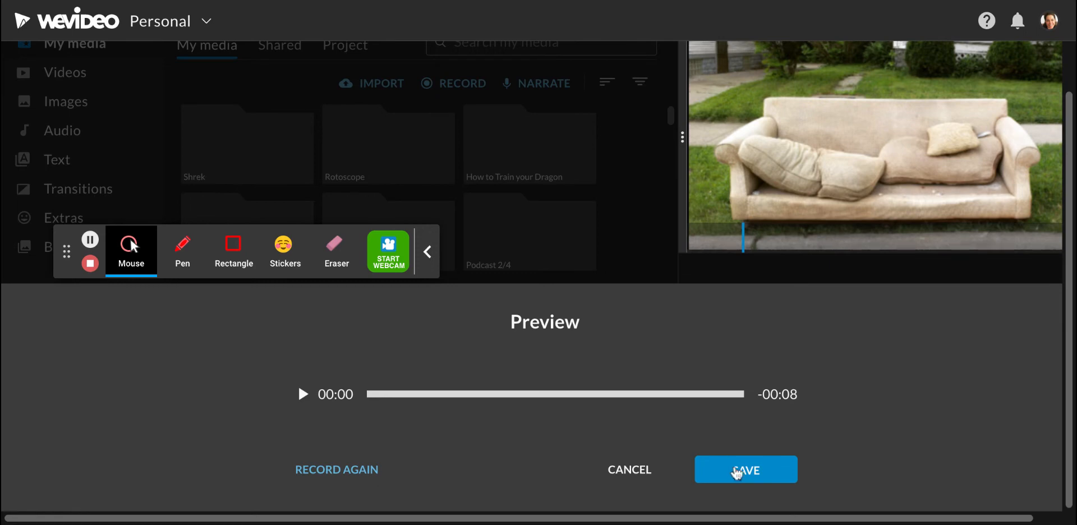
pyautogui.click(741, 476)
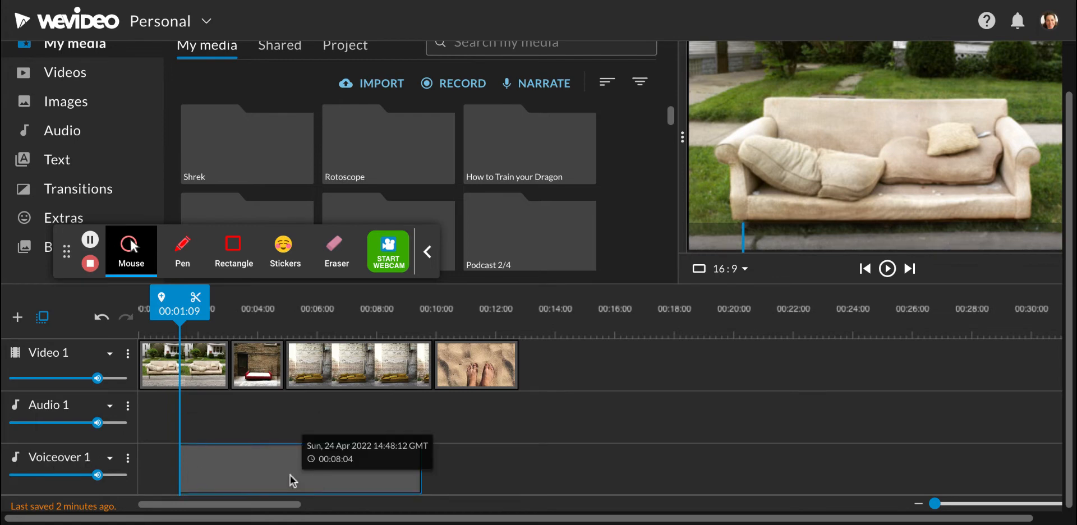
# Play the timeline with the new voiceover from about 00:01:09 until just past the end of the narration
pyautogui.click(303, 408)
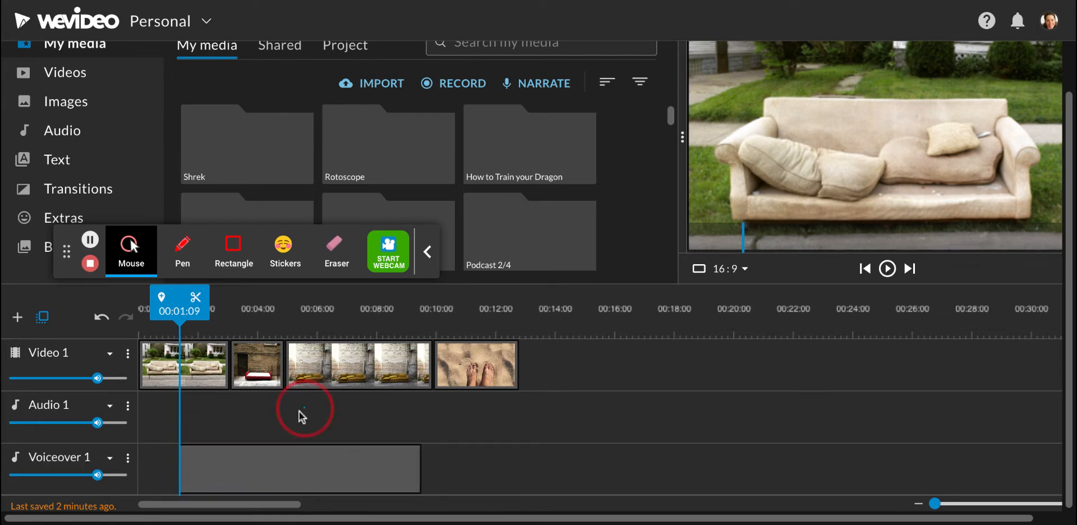
pyautogui.moveTo(165, 297); pyautogui.dragTo(183, 298)
pyautogui.press('space')
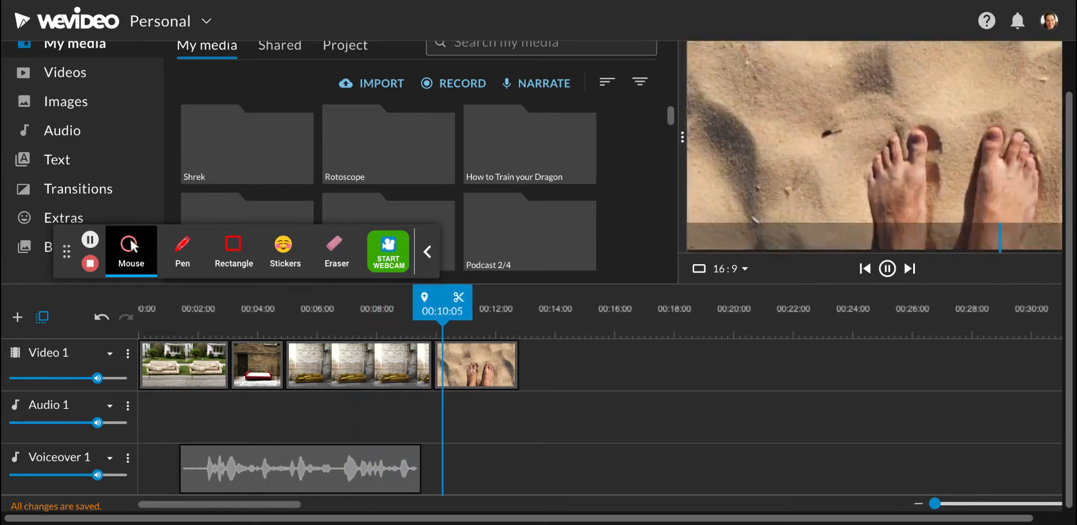
pyautogui.press('space')
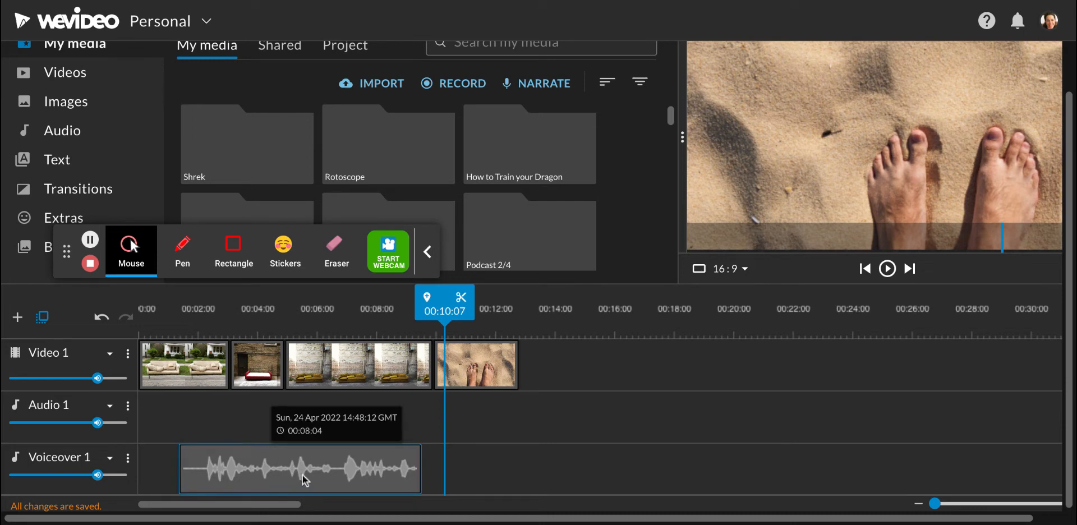
# Move the voiceover clip to start at 00:00:00 and check its waveform against the first couch clip
pyautogui.moveTo(328, 475); pyautogui.dragTo(328, 474)
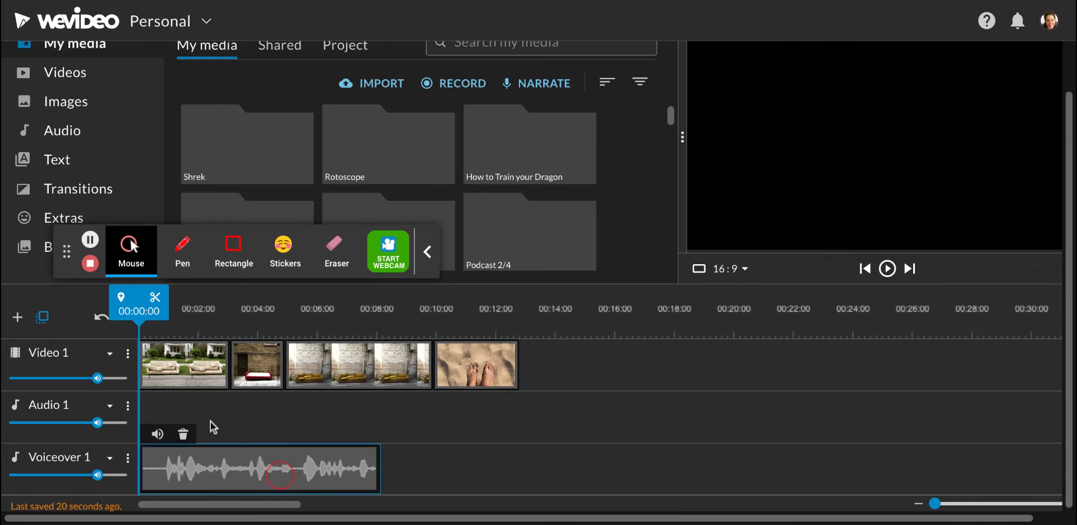
pyautogui.moveTo(139, 303); pyautogui.dragTo(186, 303)
pyautogui.click(183, 370)
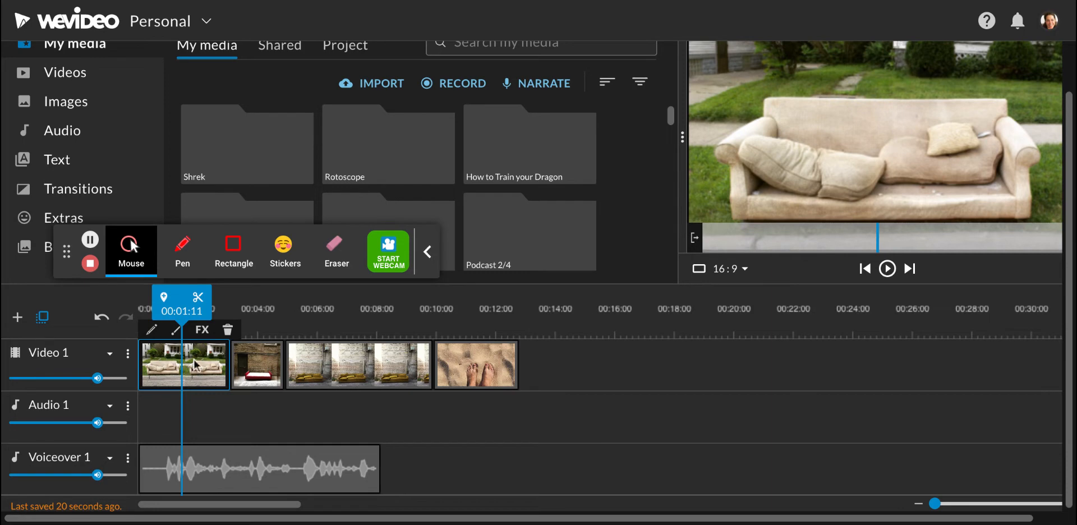
pyautogui.click(194, 469)
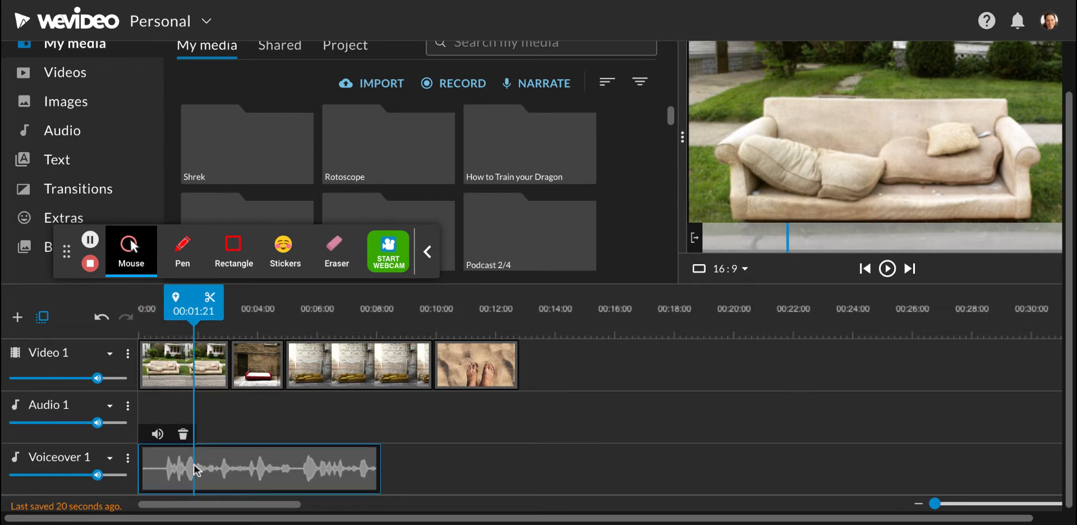
pyautogui.click(200, 361)
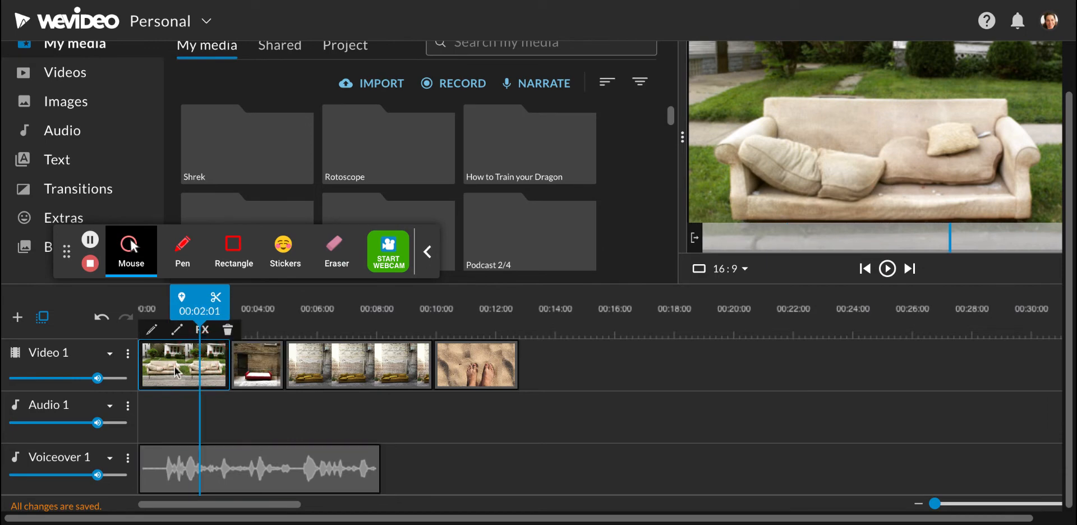
# Shift the red couch, yellow couch and feet clips to start at 00:12:18, and extend the first couch clip to end at 00:08:04
pyautogui.click(639, 368)
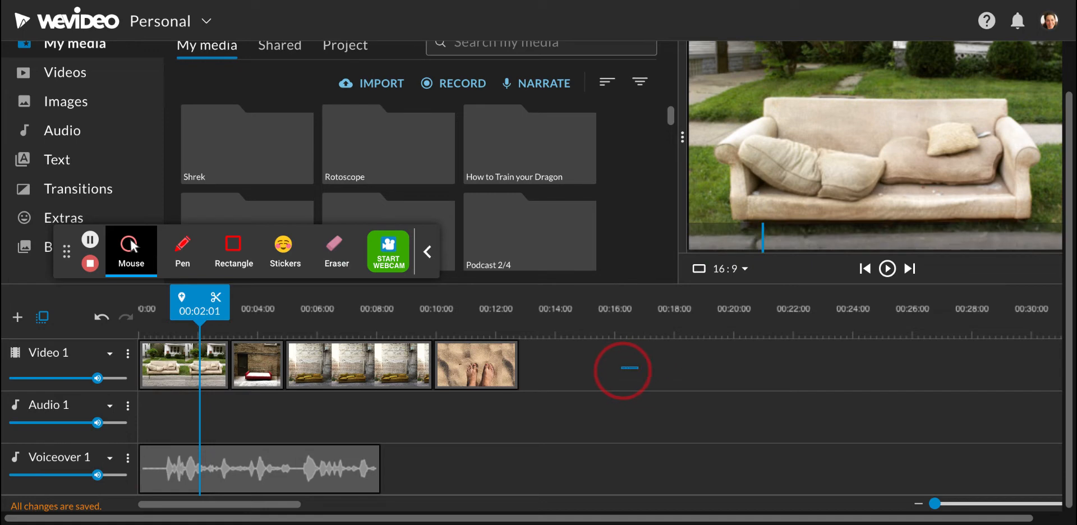
pyautogui.moveTo(611, 368); pyautogui.dragTo(542, 369)
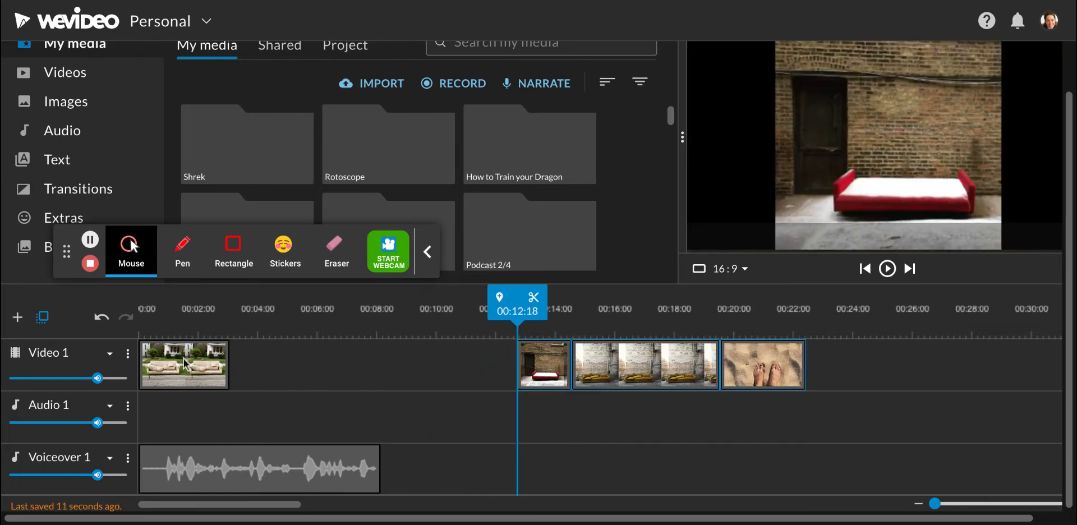
pyautogui.click(169, 363)
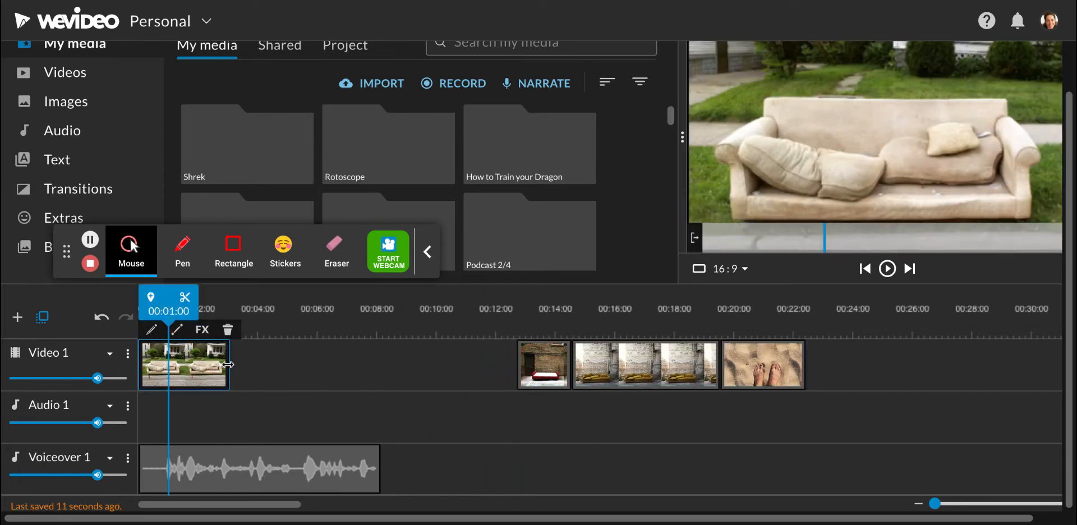
pyautogui.moveTo(228, 365); pyautogui.dragTo(374, 367)
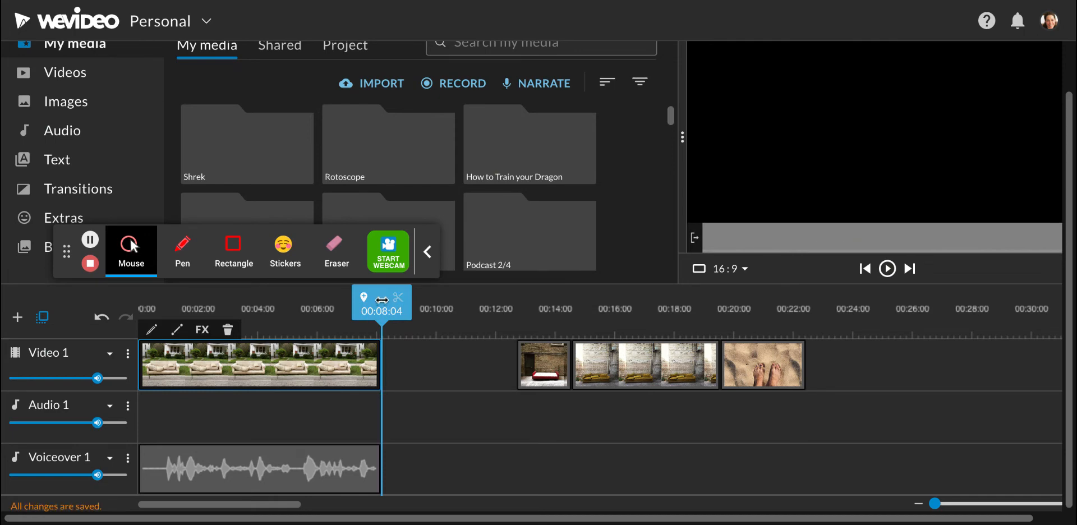
pyautogui.moveTo(388, 297); pyautogui.dragTo(146, 297)
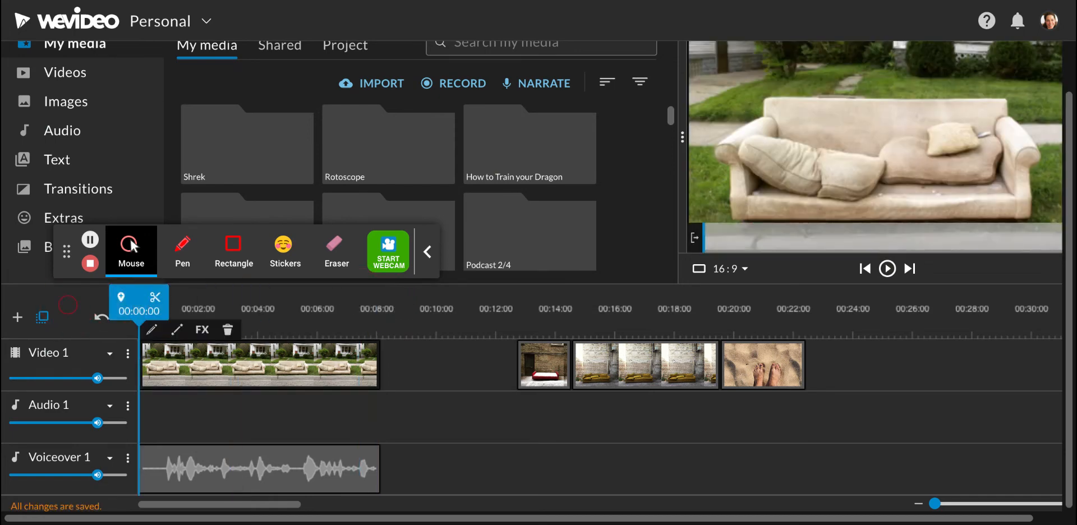
# Play the timeline from 00:00:00 past the end of the first couch clip and check the voiceover's silent opening
pyautogui.press('space')
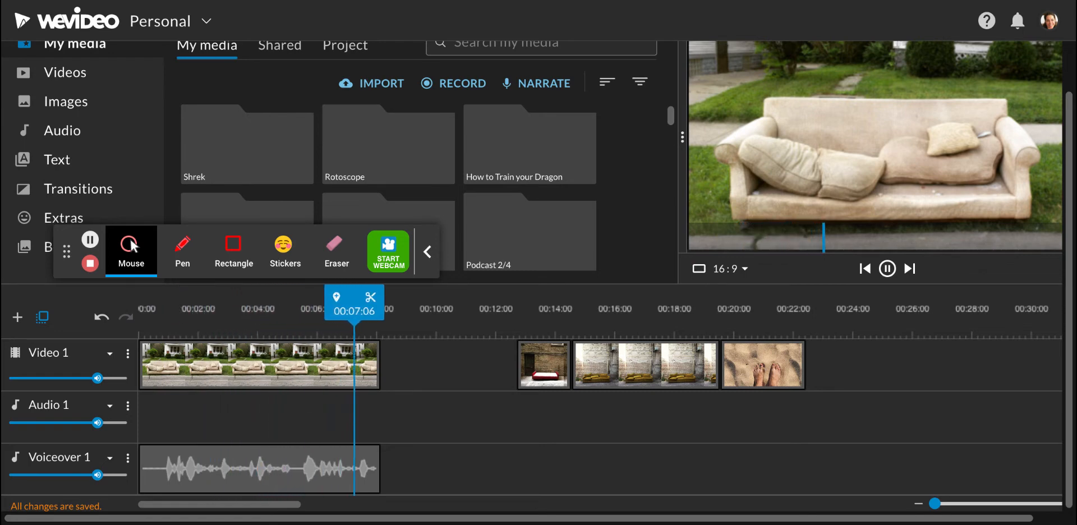
pyautogui.click(260, 365)
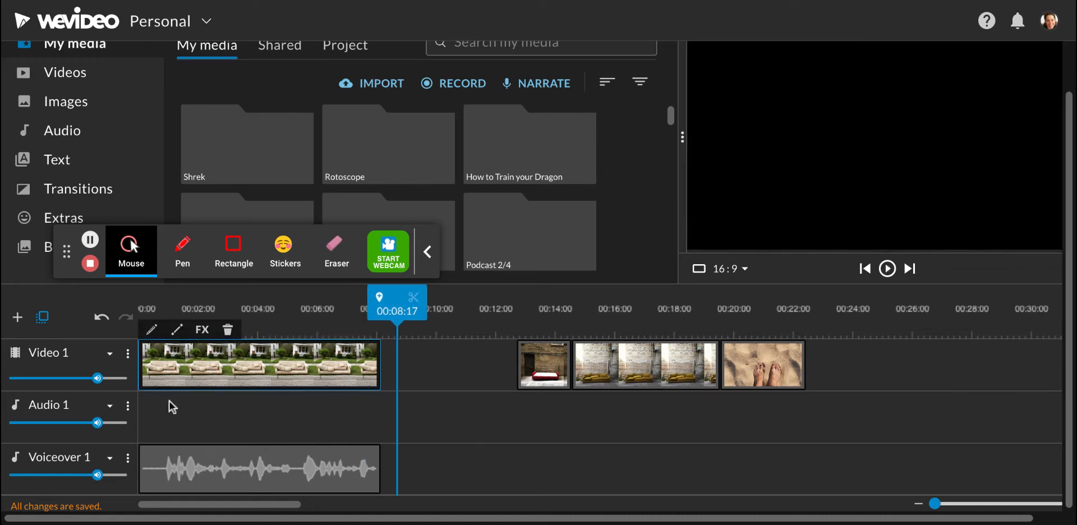
pyautogui.click(154, 476)
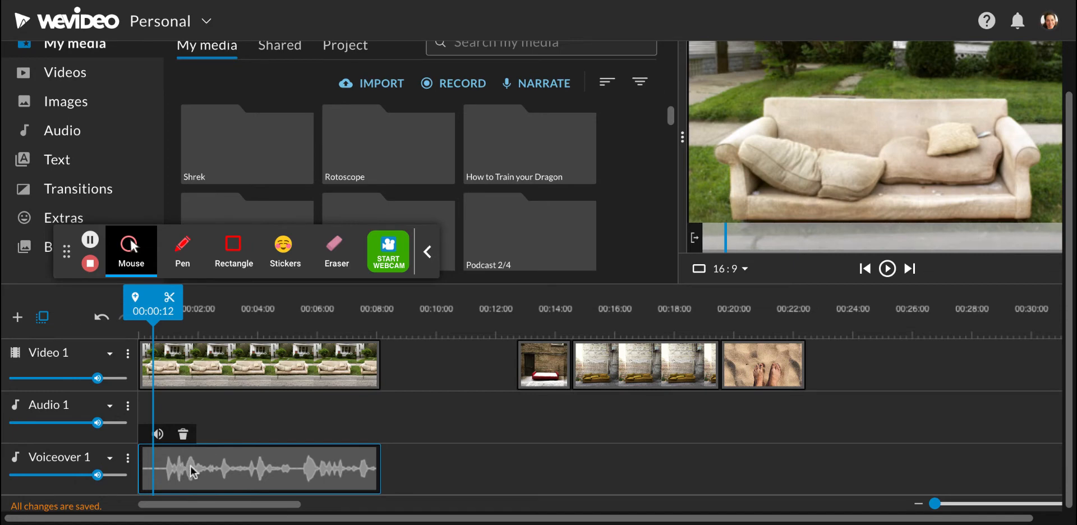
# Try trimming the voiceover's silent opening up to 00:00:19, play the result, and restore the clip's original start
pyautogui.click(938, 504)
pyautogui.moveTo(937, 504); pyautogui.dragTo(946, 503)
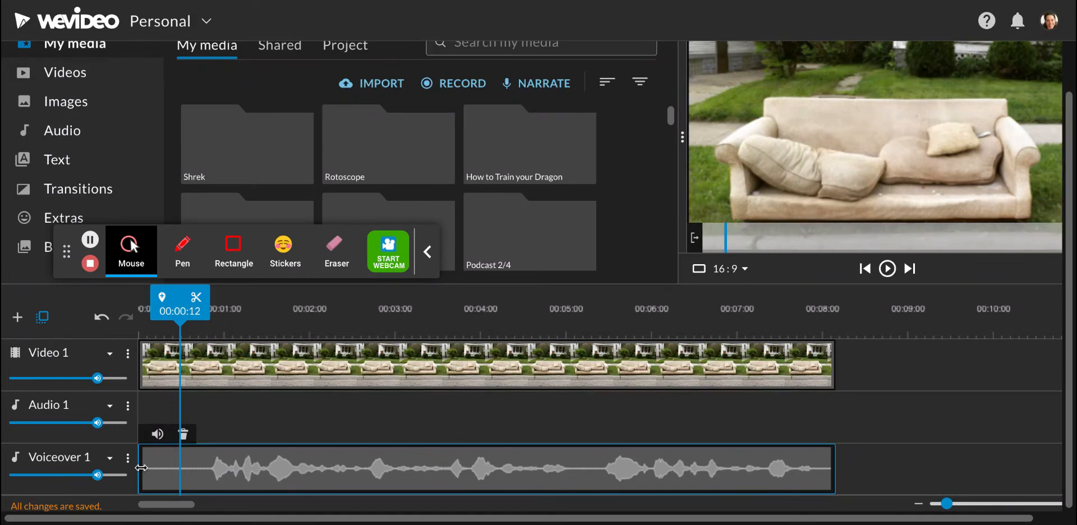
pyautogui.moveTo(141, 467); pyautogui.dragTo(204, 467)
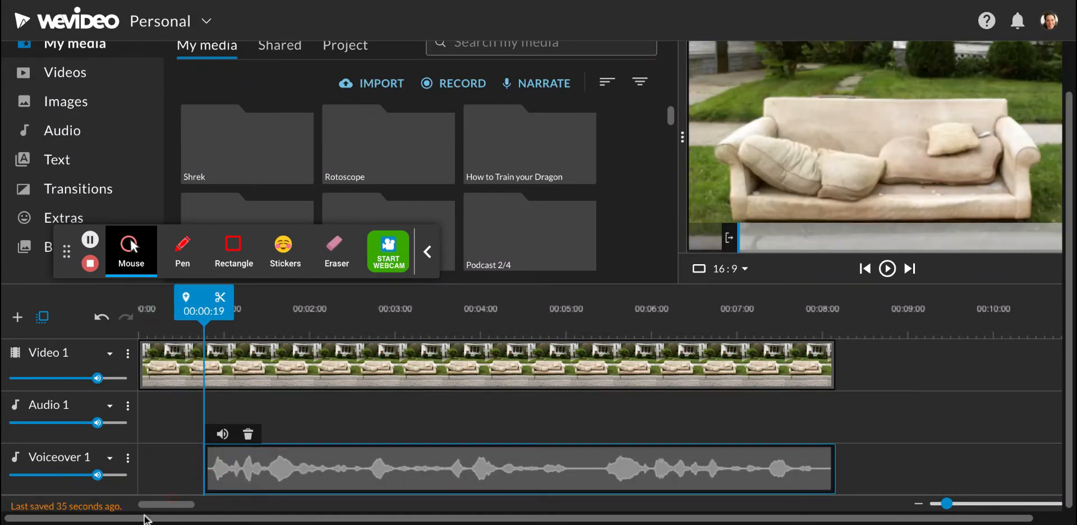
pyautogui.press('space')
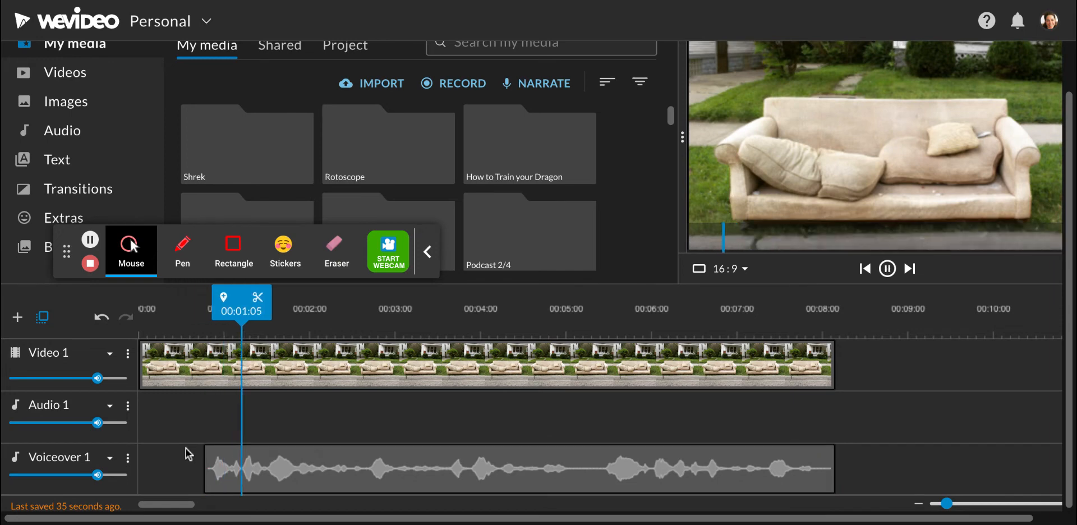
pyautogui.press('space')
pyautogui.moveTo(205, 465); pyautogui.dragTo(129, 458)
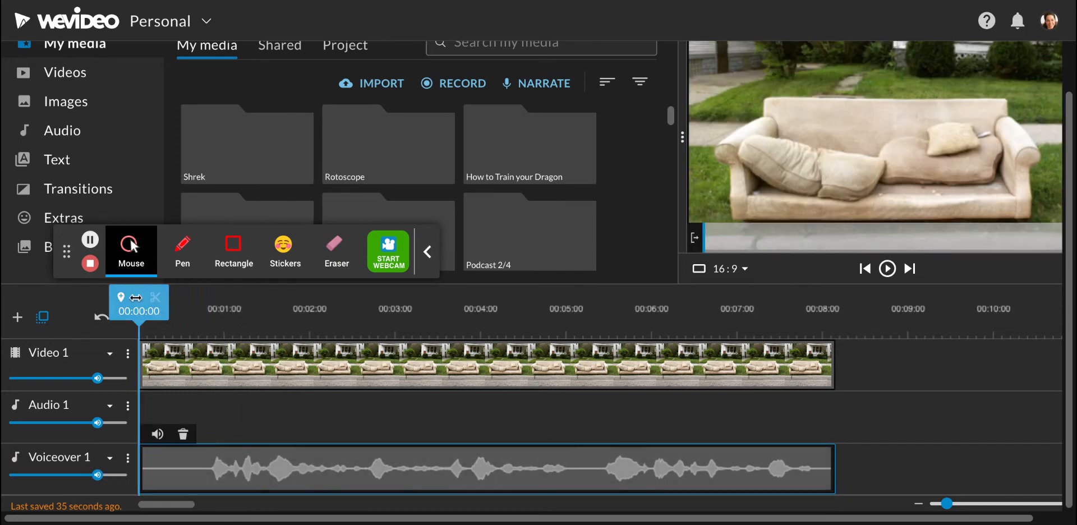
# Split the voiceover at 00:00:19, remove its silent opening piece, and move the remaining narration to start at 00:00:00
pyautogui.moveTo(135, 297); pyautogui.dragTo(204, 306)
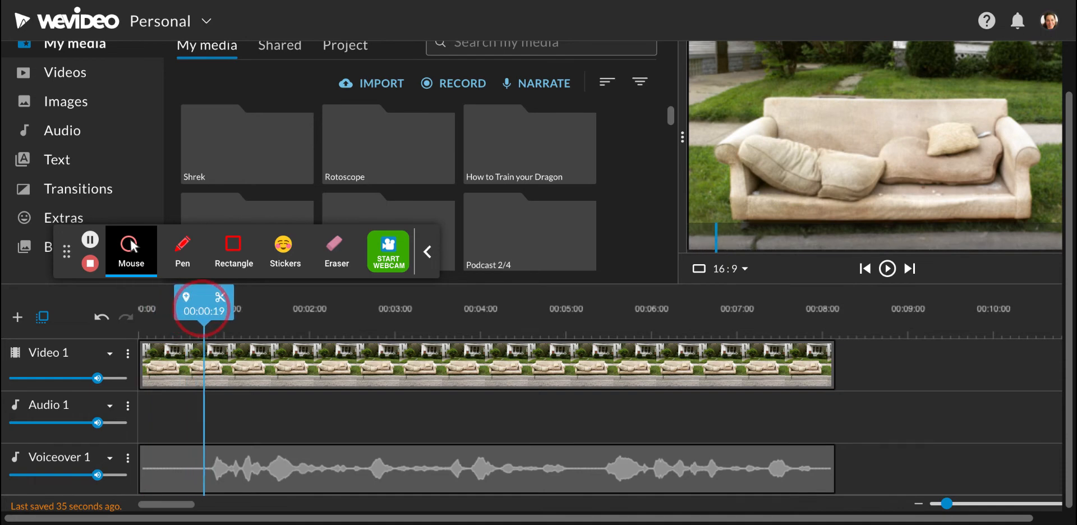
pyautogui.click(221, 301)
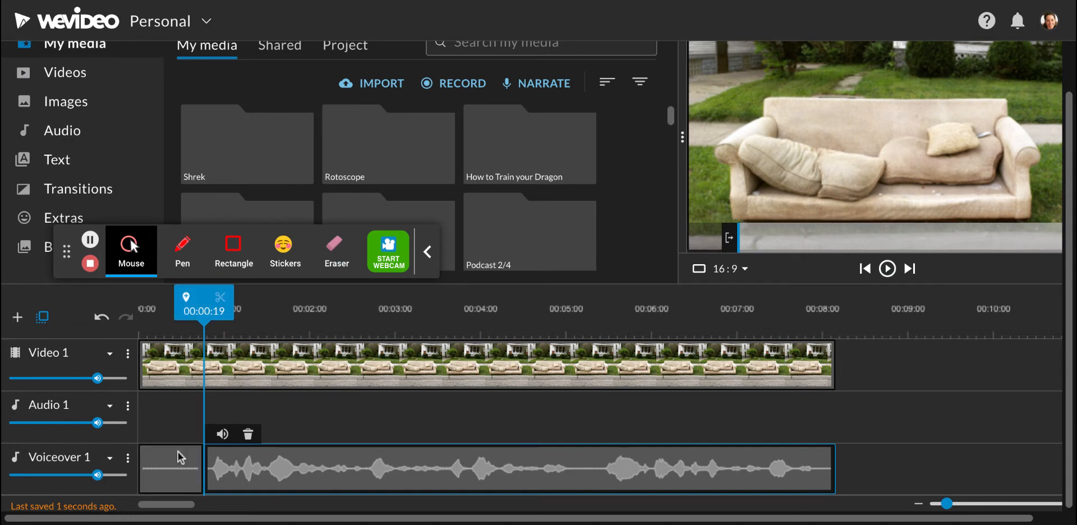
pyautogui.click(175, 479)
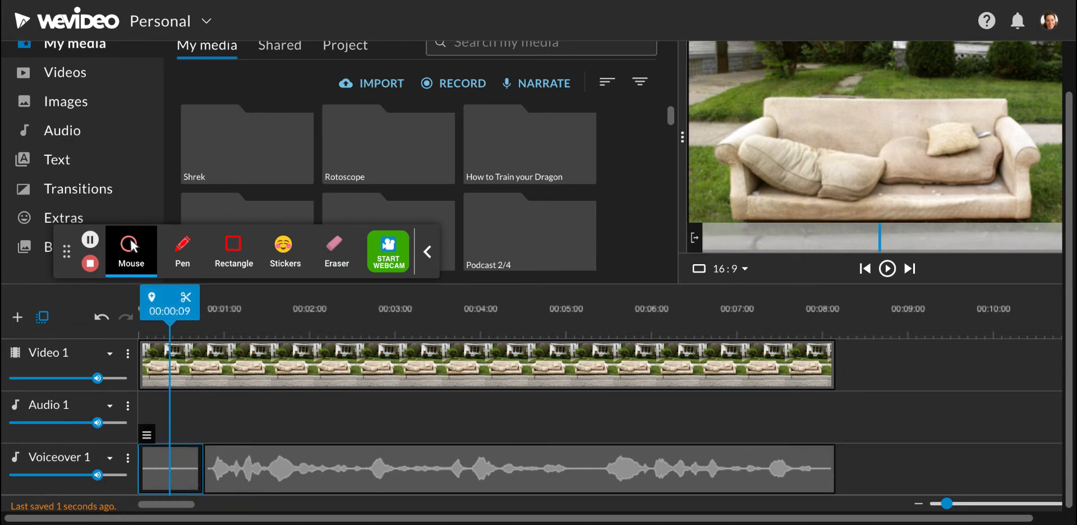
pyautogui.press('Delete')
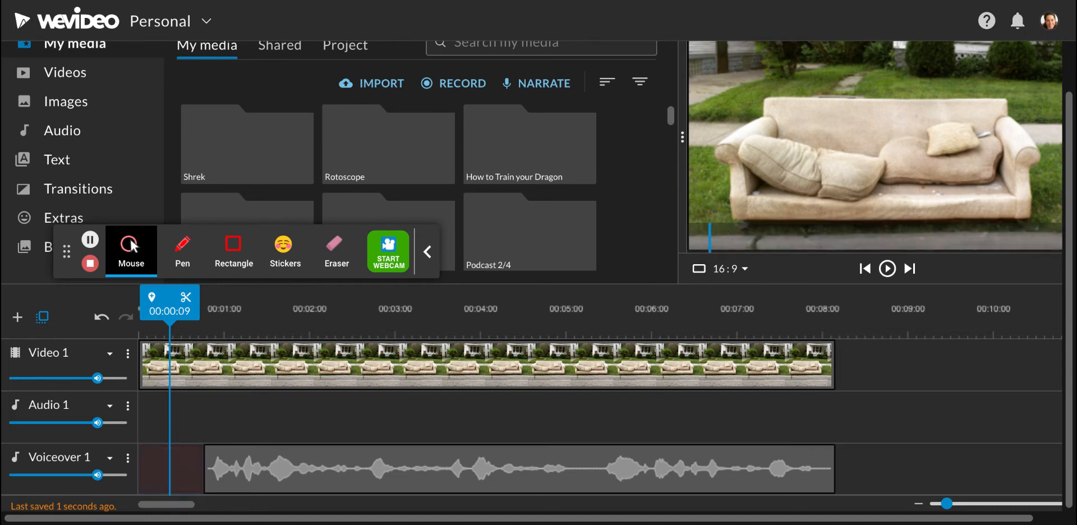
pyautogui.moveTo(332, 483); pyautogui.dragTo(263, 480)
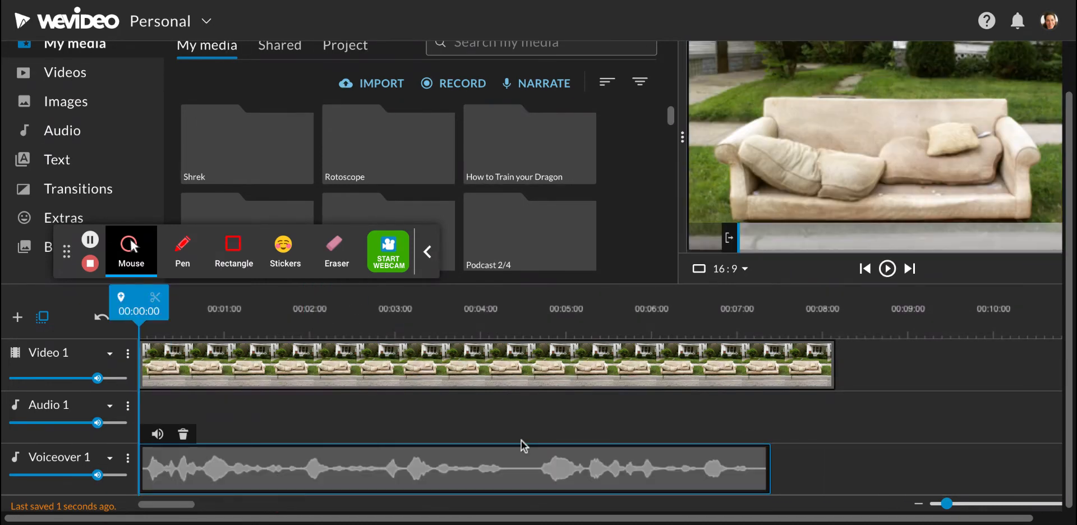
# Shorten the first couch clip to end with the narration at 00:07:10 and examine the voiceover waveform beneath it
pyautogui.click(833, 374)
pyautogui.moveTo(832, 375); pyautogui.dragTo(763, 376)
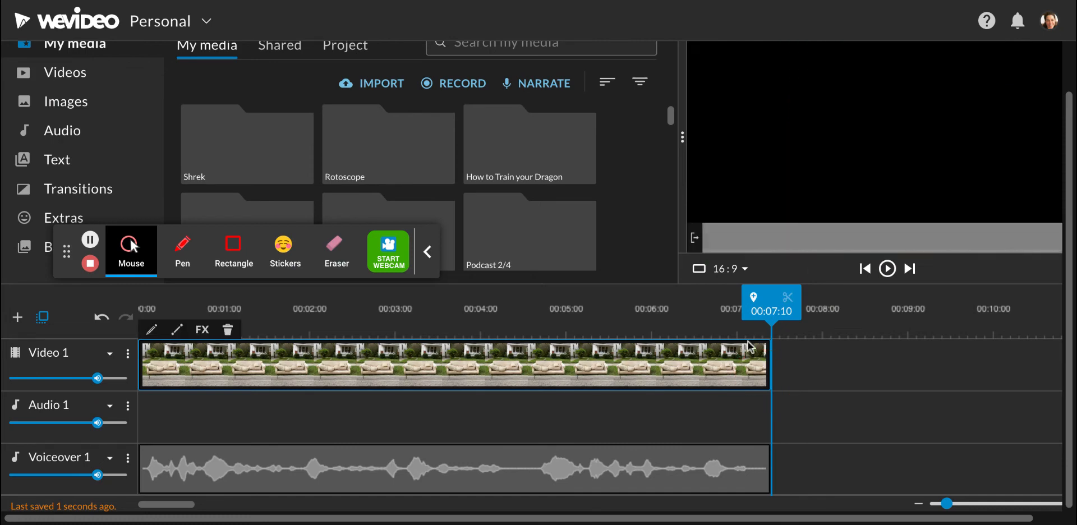
pyautogui.moveTo(771, 309); pyautogui.dragTo(529, 331)
pyautogui.scroll(1, 510, 429)
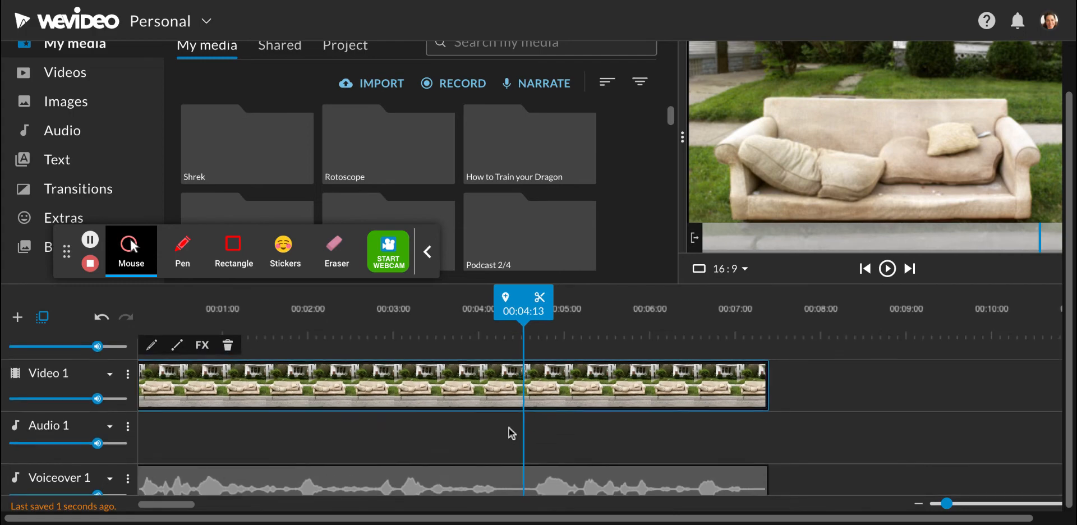
pyautogui.scroll(-1, 509, 427)
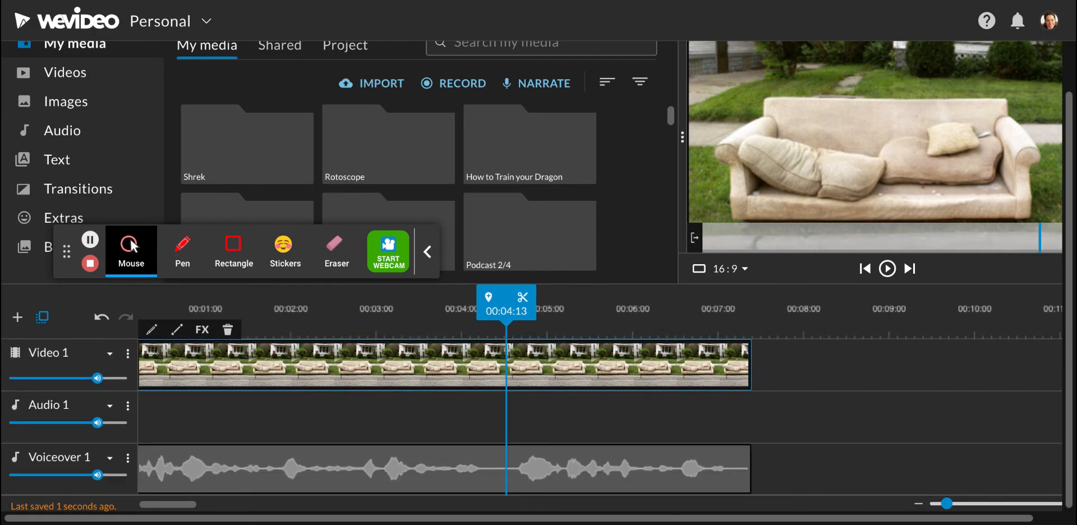
pyautogui.click(370, 478)
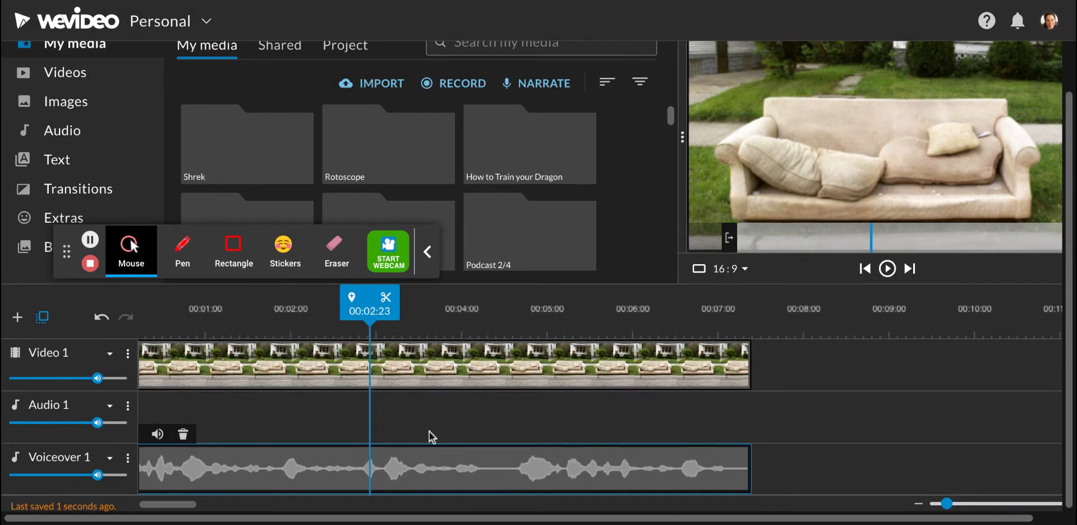
pyautogui.moveTo(371, 298); pyautogui.dragTo(221, 303)
pyautogui.click(243, 468)
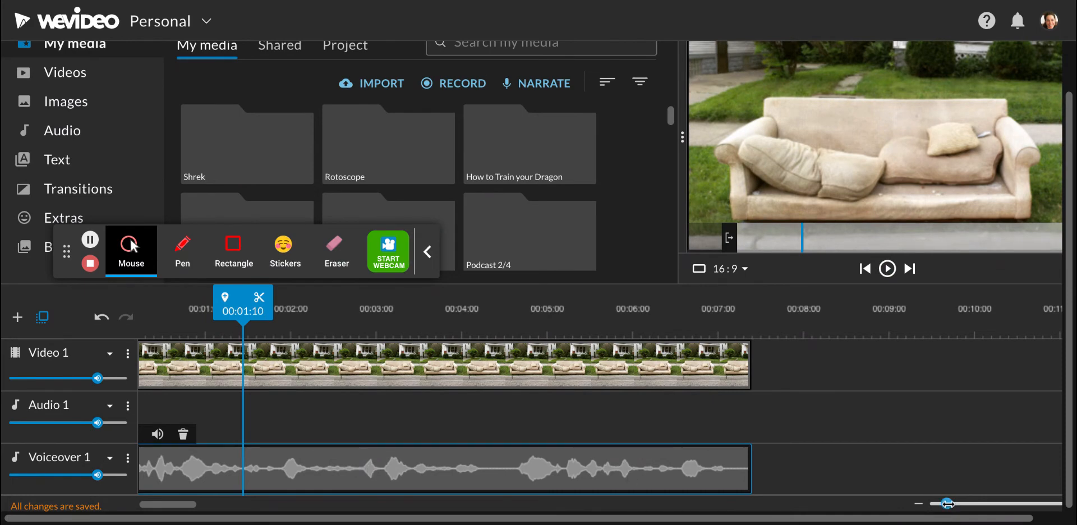
# Move the red couch clip directly after the first couch clip and extend it to end at 00:13:08
pyautogui.moveTo(948, 504); pyautogui.dragTo(936, 504)
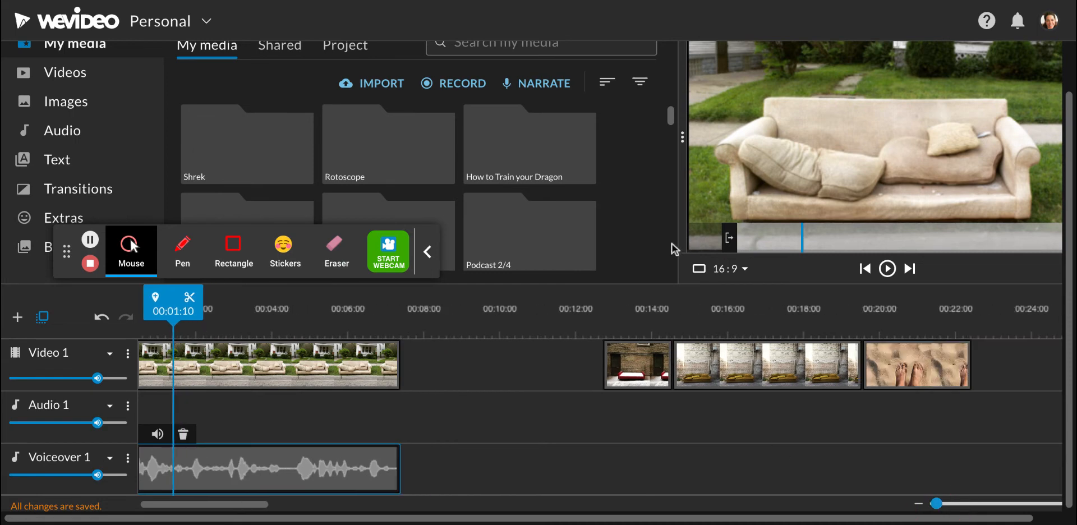
pyautogui.click(639, 365)
pyautogui.moveTo(639, 366)
pyautogui.mouseDown()
pyautogui.moveTo(436, 362)
pyautogui.moveTo(626, 374)
pyautogui.moveTo(611, 380)
pyautogui.mouseUp()
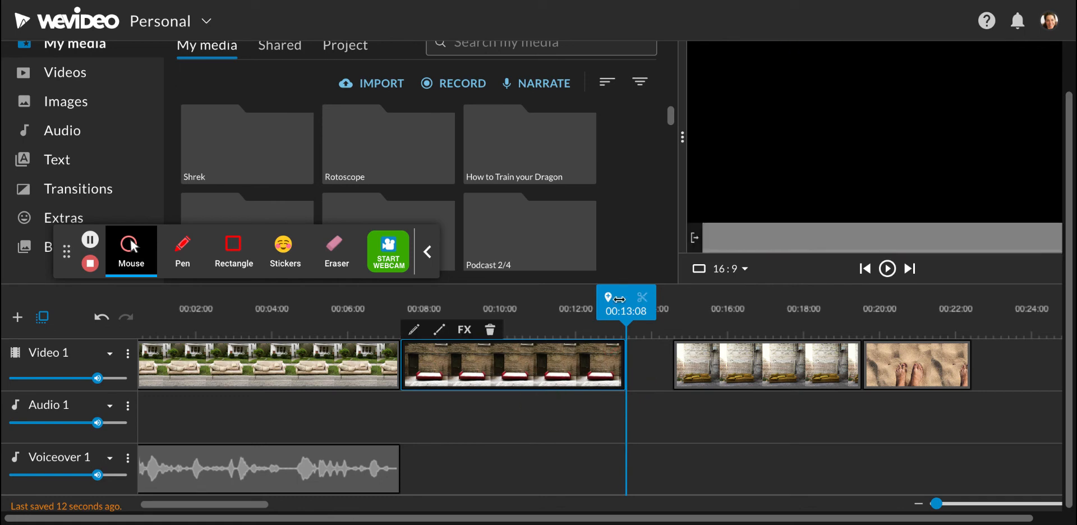
# Record a second narration of about 11 seconds starting from 00:07:07, with the video muted while recording
pyautogui.moveTo(627, 294); pyautogui.dragTo(397, 303)
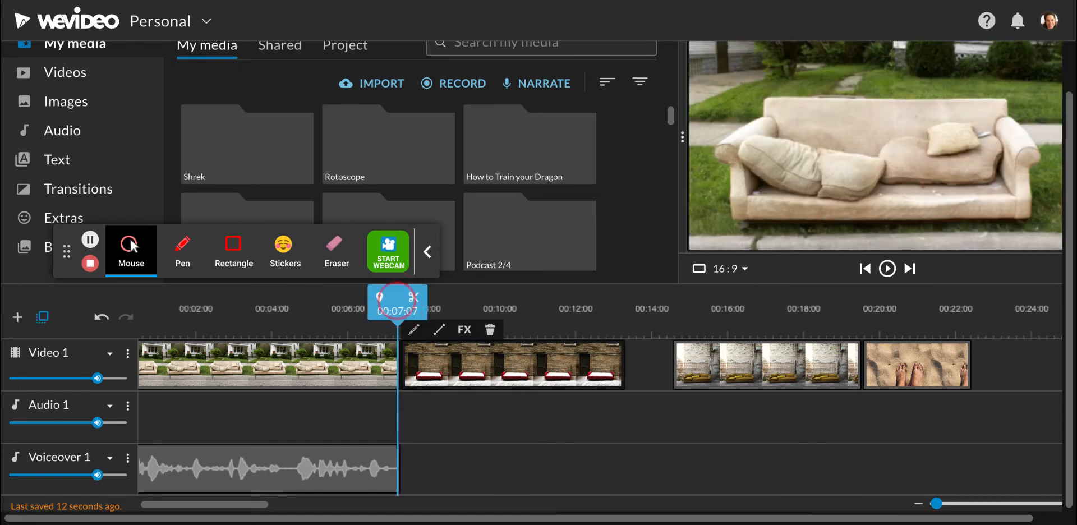
pyautogui.click(543, 86)
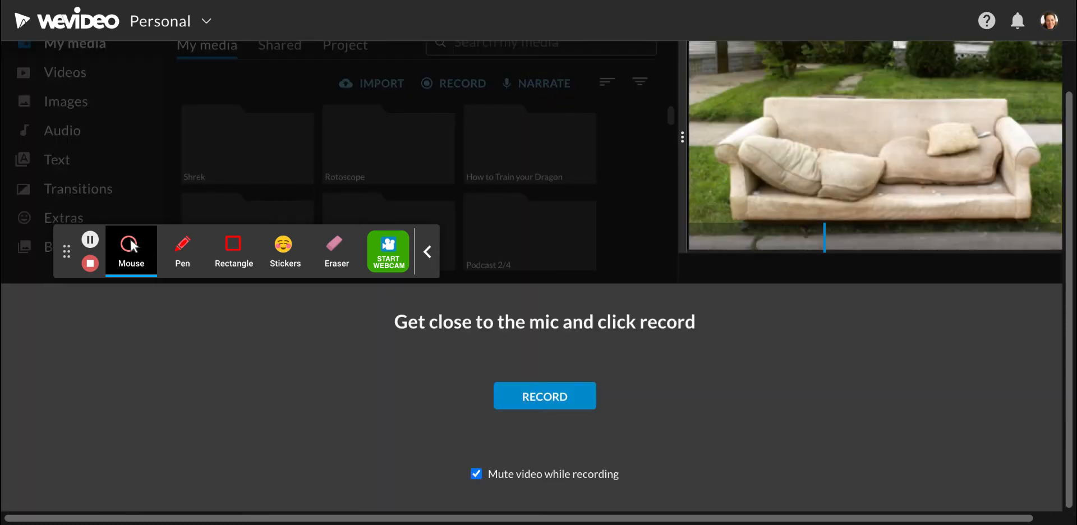
pyautogui.click(533, 402)
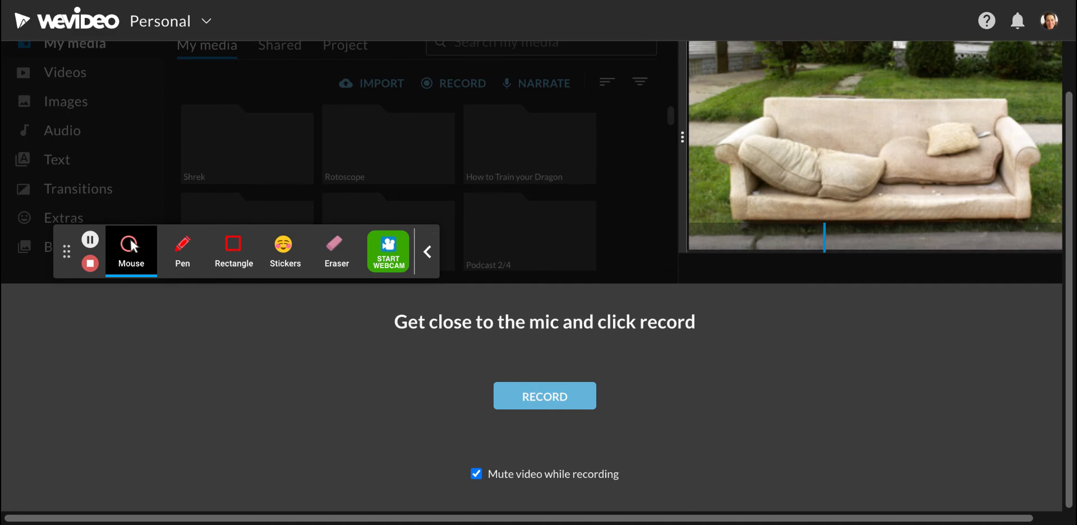
pyautogui.click(545, 396)
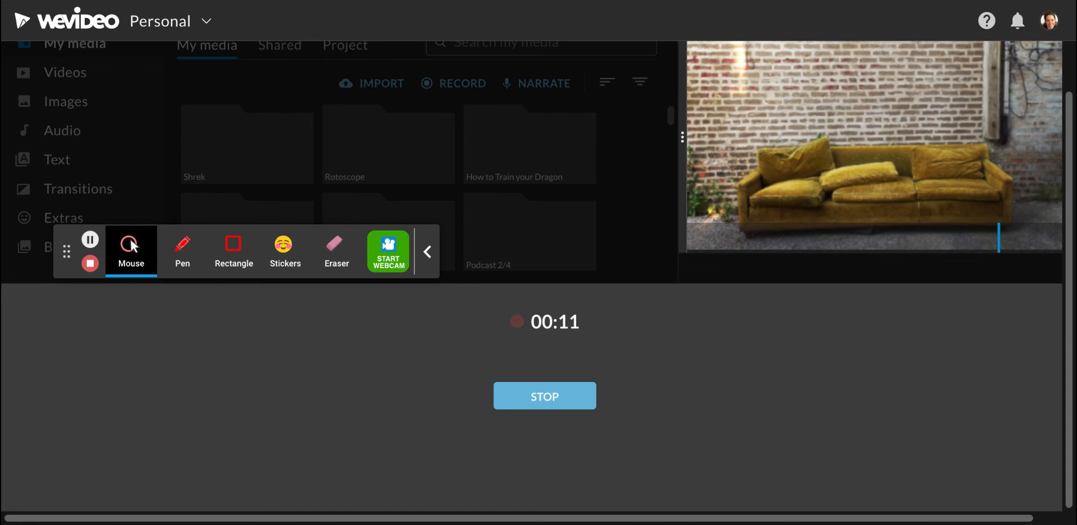
pyautogui.click(535, 397)
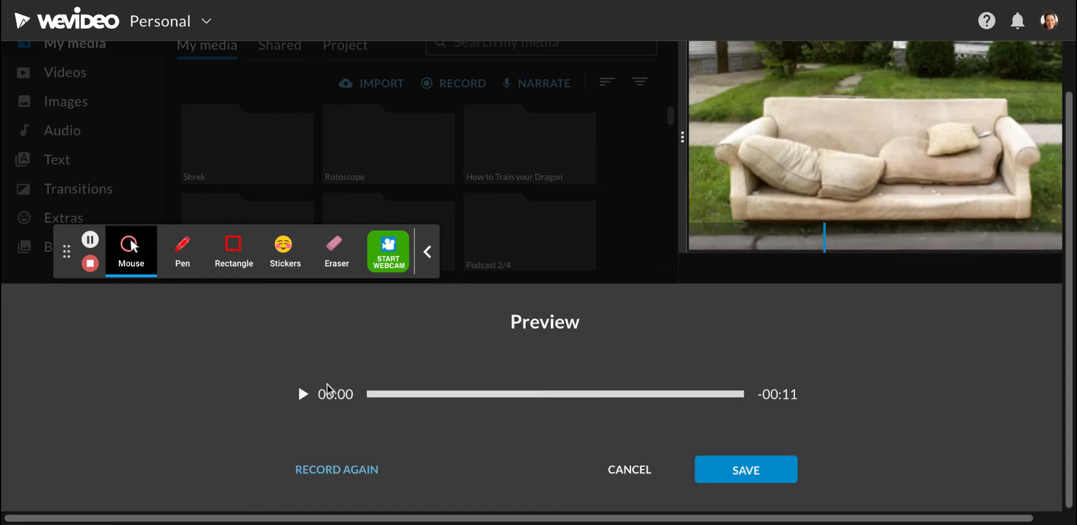
# Preview the first seconds of the new narration take and save it to the timeline
pyautogui.click(301, 396)
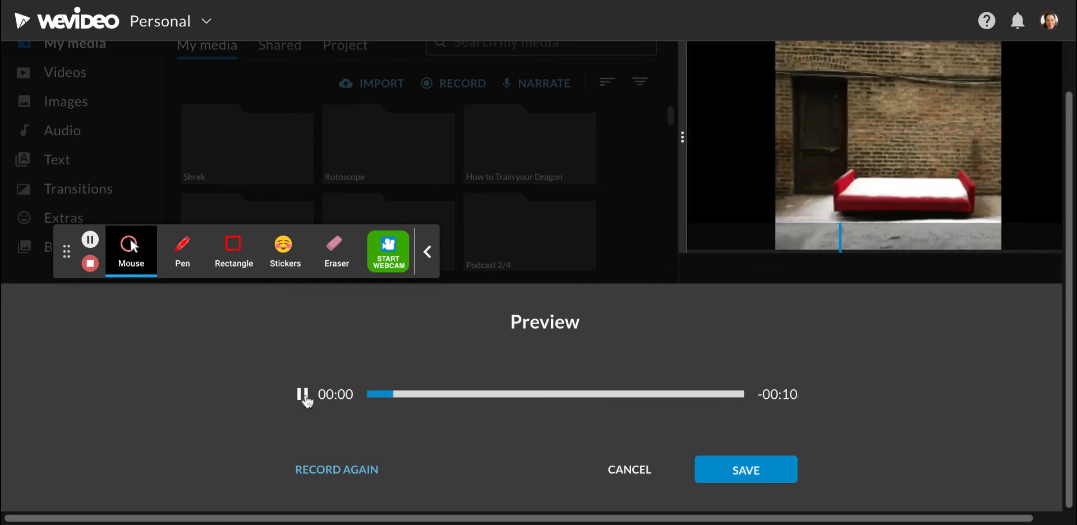
pyautogui.click(304, 397)
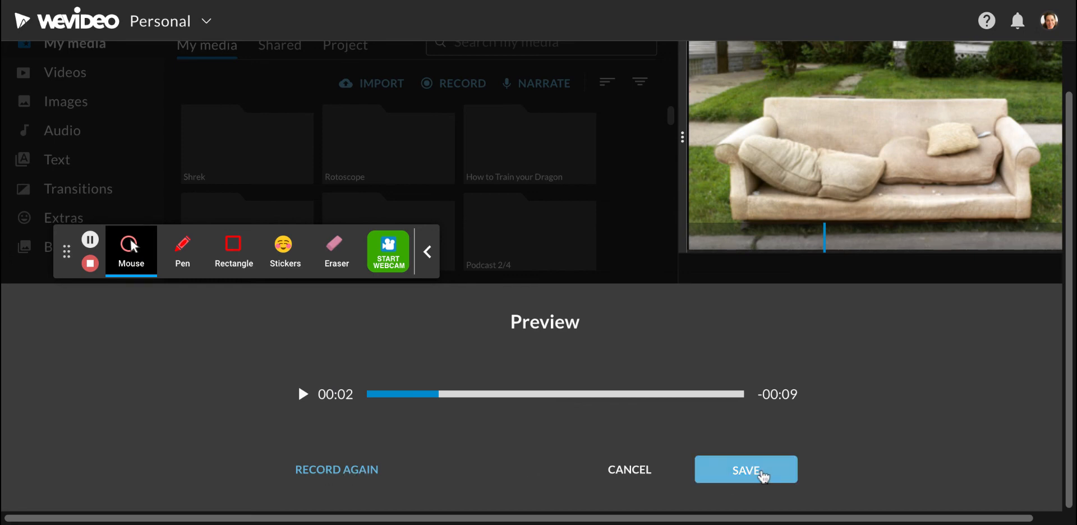
pyautogui.click(762, 474)
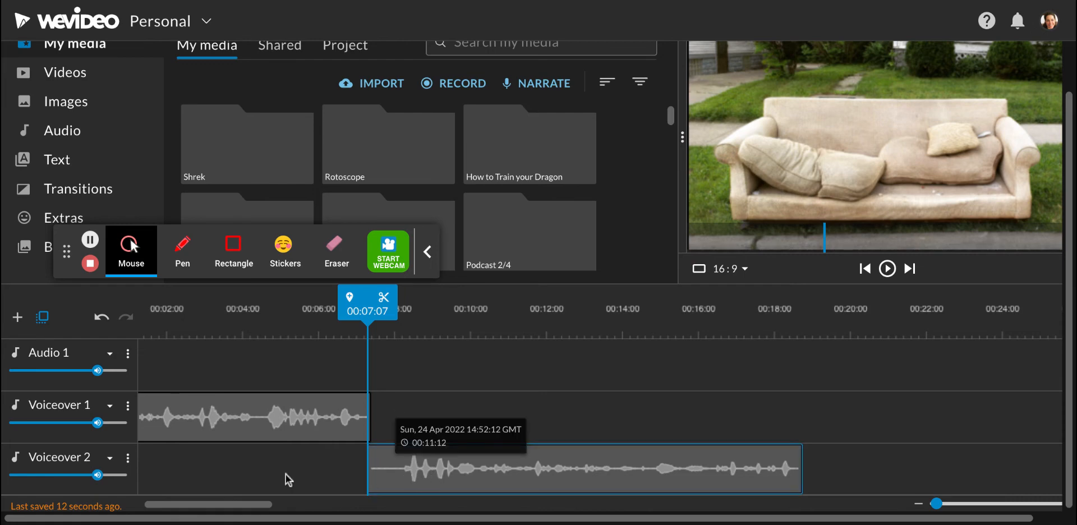
# Move the second narration onto the Voiceover 1 track at 00:07:10, directly after the first narration, and compare it with the red couch clip
pyautogui.moveTo(426, 471); pyautogui.dragTo(432, 442)
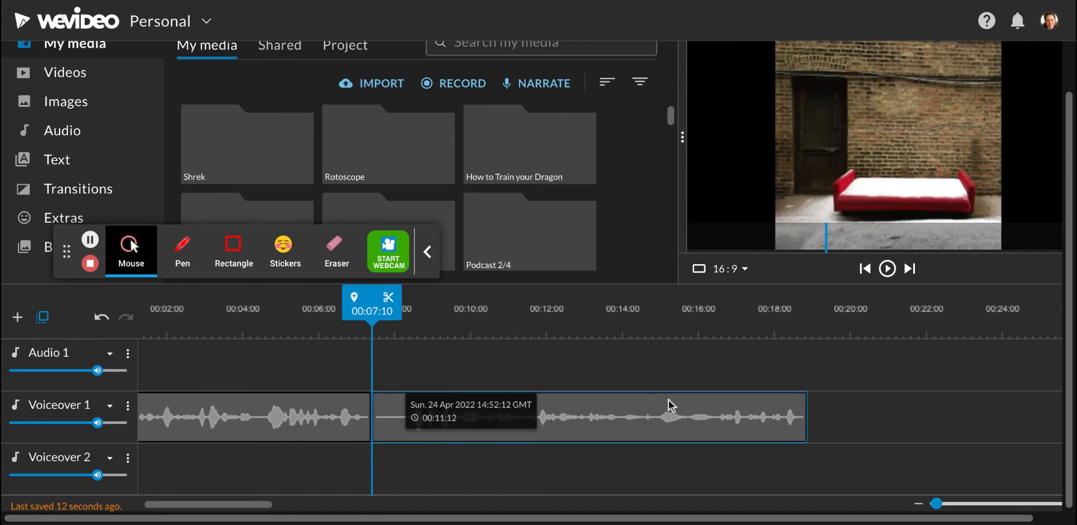
pyautogui.scroll(1, 666, 402)
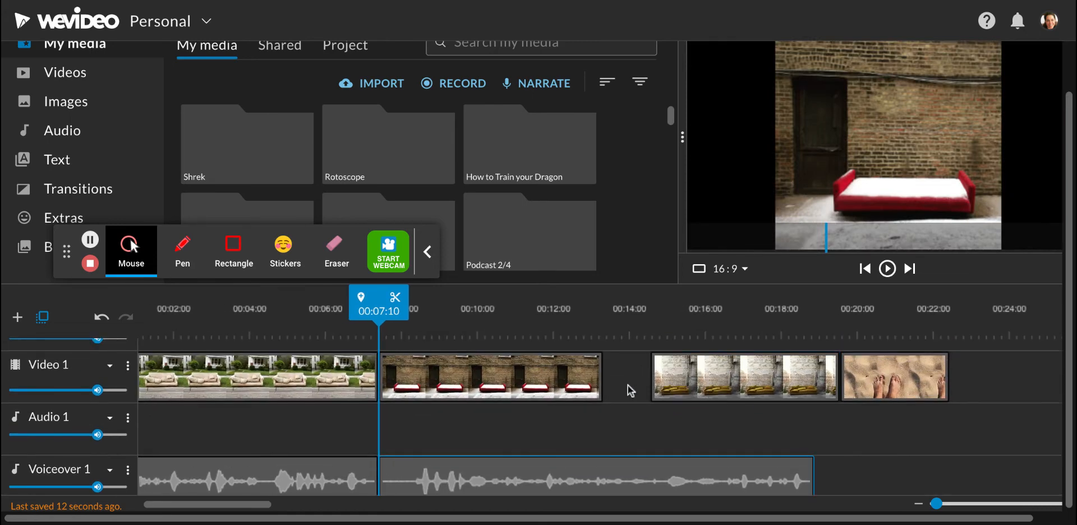
pyautogui.scroll(-1, 628, 385)
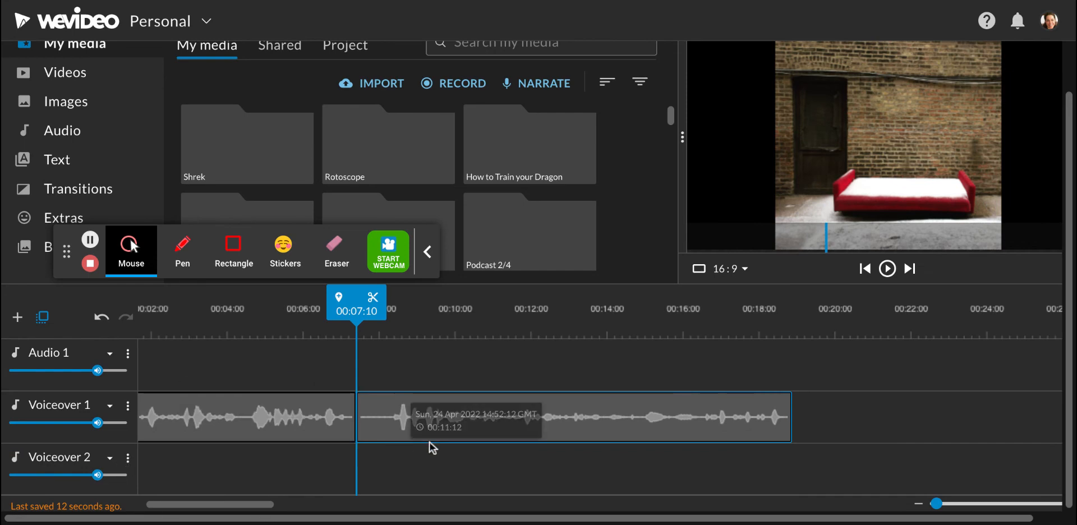
pyautogui.hscroll(-1, 432, 447)
pyautogui.scroll(2, 497, 348)
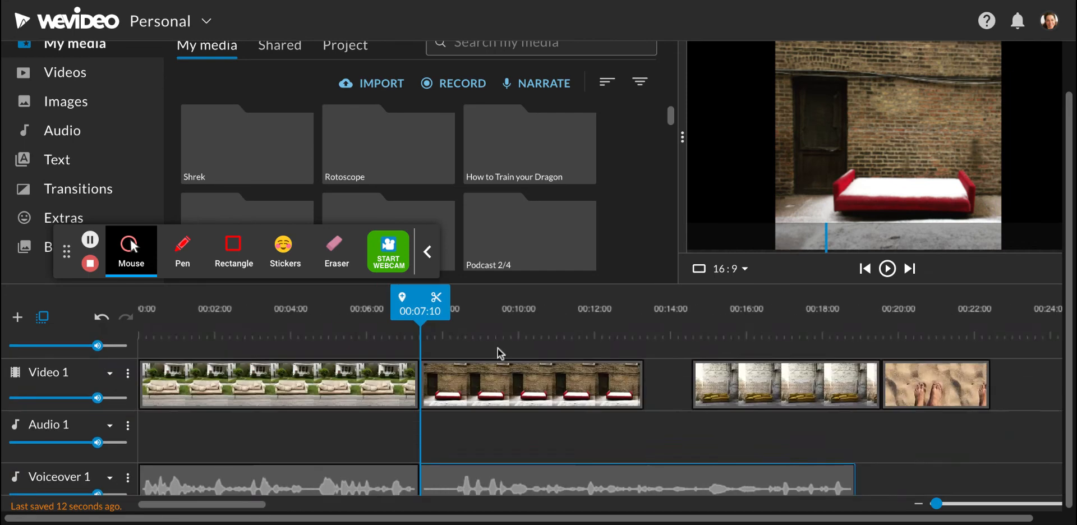
pyautogui.scroll(-1, 441, 381)
pyautogui.hscroll(1, 441, 381)
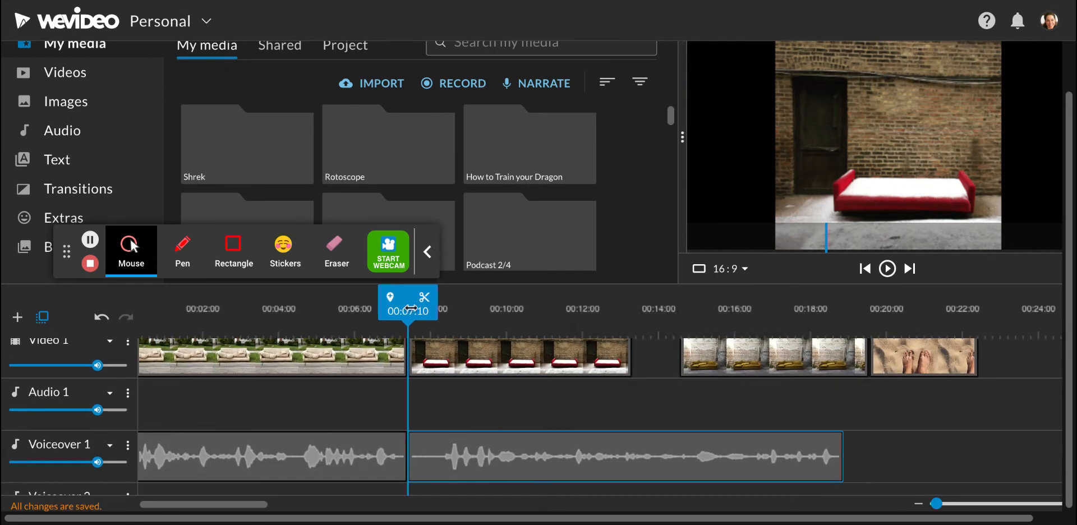
# Trim the second narration's opening silence up to 00:08:06 and move the clip back directly after the first narration
pyautogui.click(437, 307)
pyautogui.moveTo(437, 302); pyautogui.dragTo(442, 300)
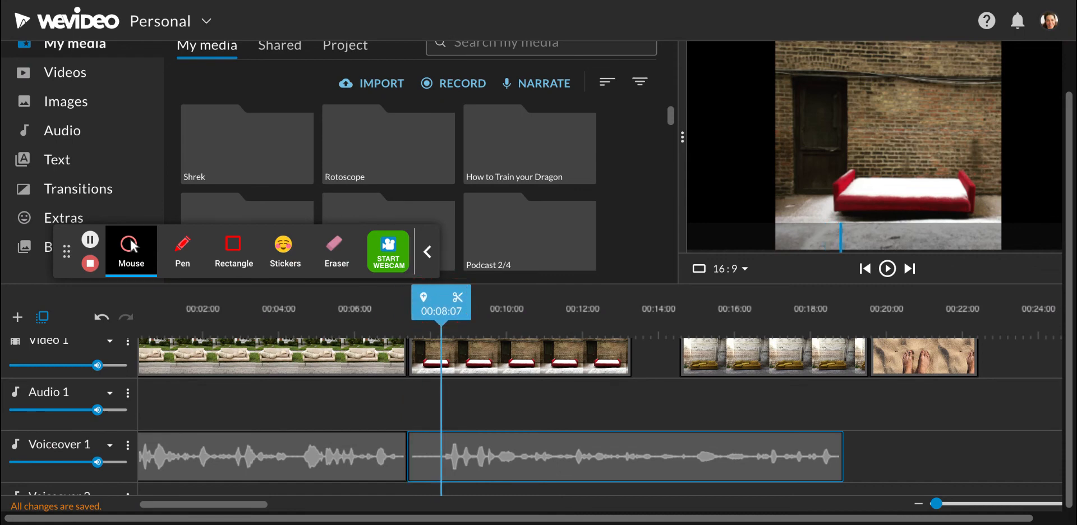
pyautogui.click(435, 449)
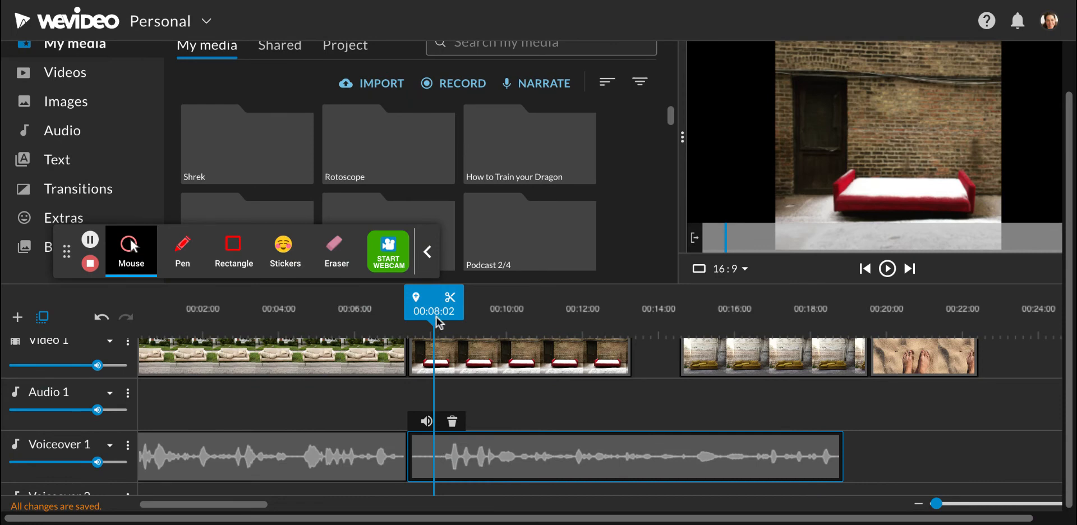
pyautogui.moveTo(434, 307); pyautogui.dragTo(436, 306)
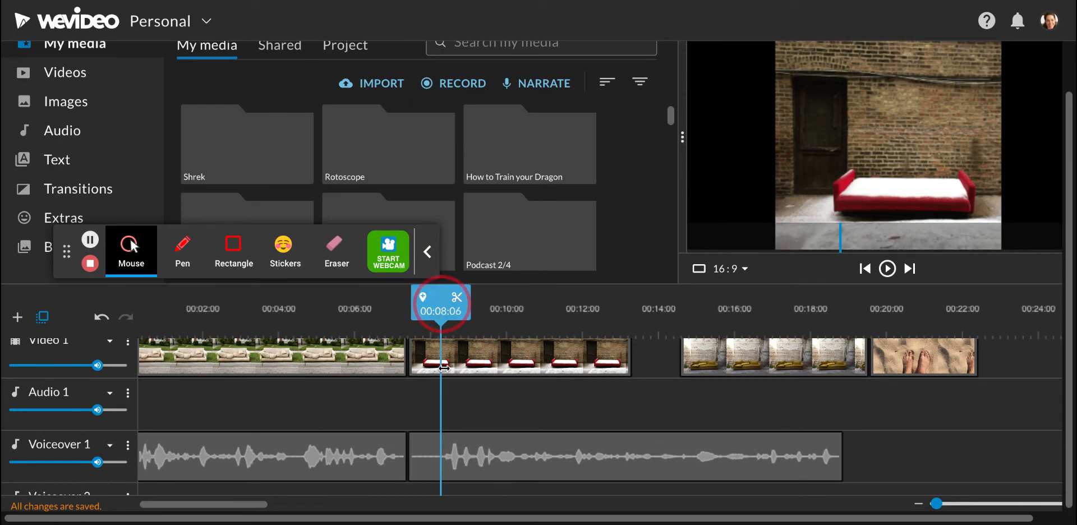
pyautogui.click(440, 456)
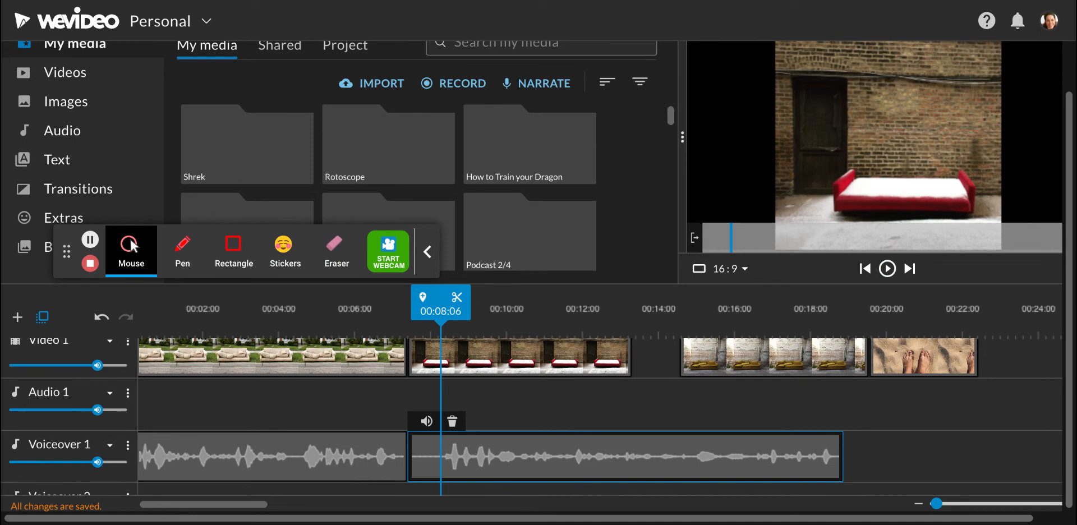
pyautogui.press('[')
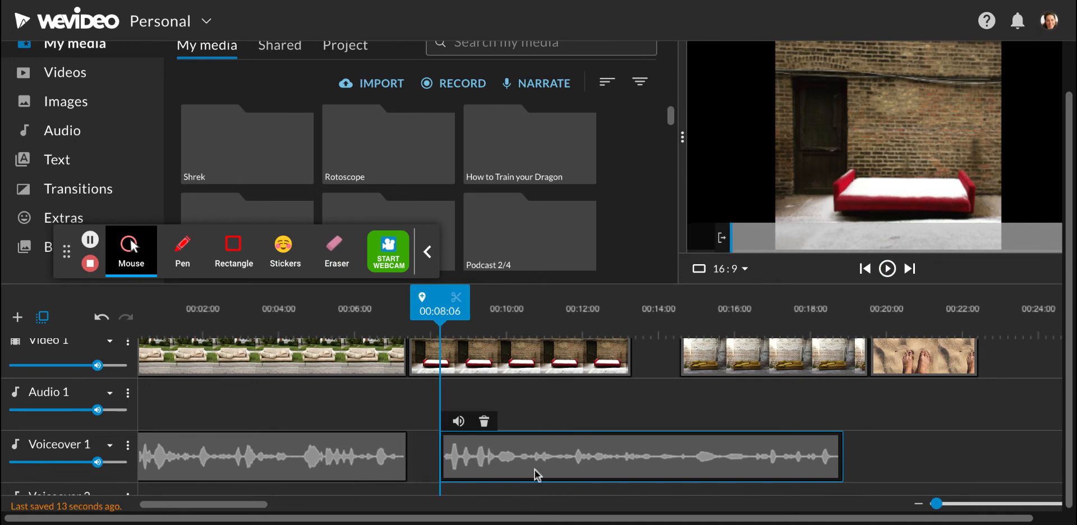
pyautogui.moveTo(539, 474); pyautogui.dragTo(508, 471)
# Play the timeline from 00:06:01 to check the transition between the two narrations and the rest of the second one
pyautogui.moveTo(407, 303); pyautogui.dragTo(356, 303)
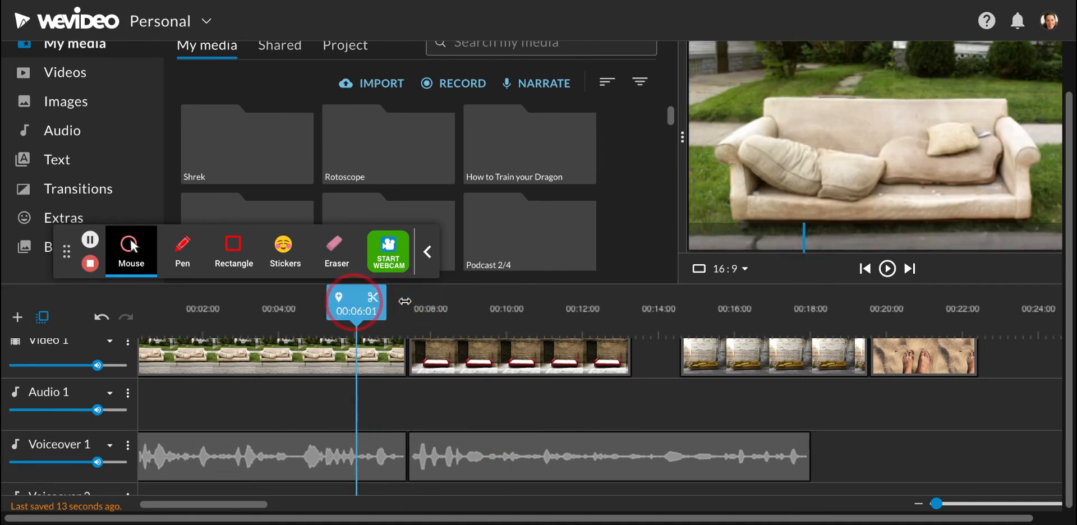
pyautogui.press('space')
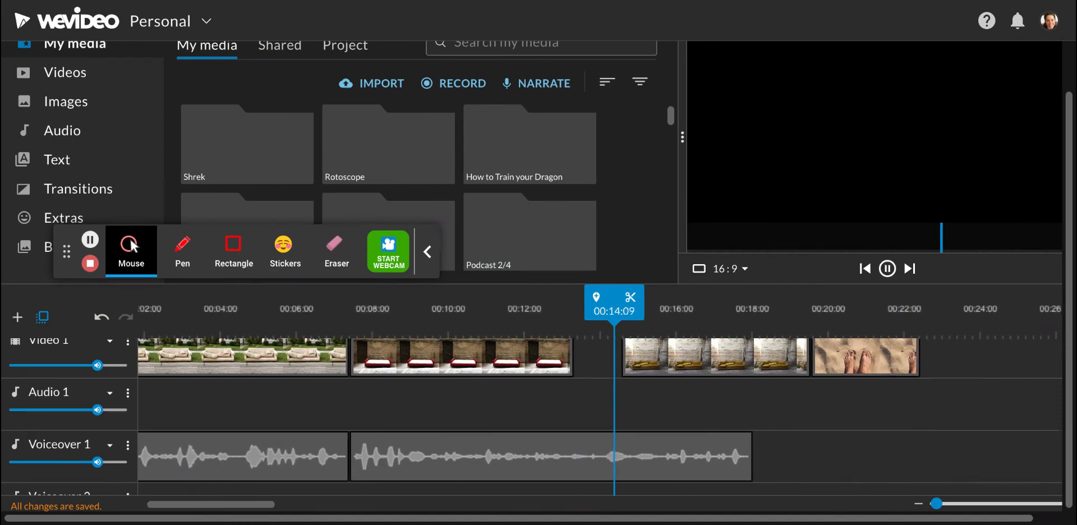
pyautogui.click(508, 456)
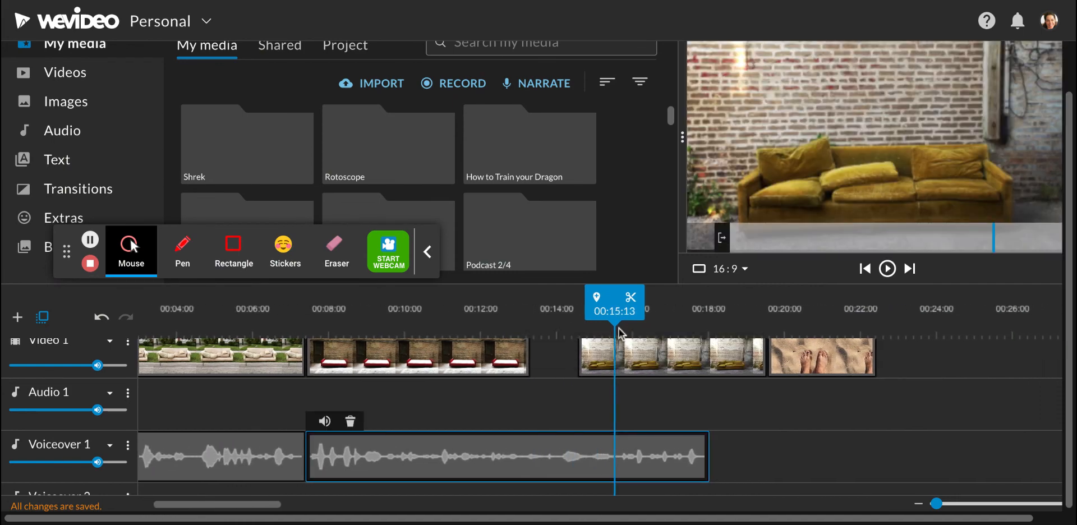
# Replay the second narration from 00:11:16 with the timeline enlarged and split it at 00:13:13
pyautogui.click(615, 297)
pyautogui.moveTo(614, 298); pyautogui.dragTo(468, 297)
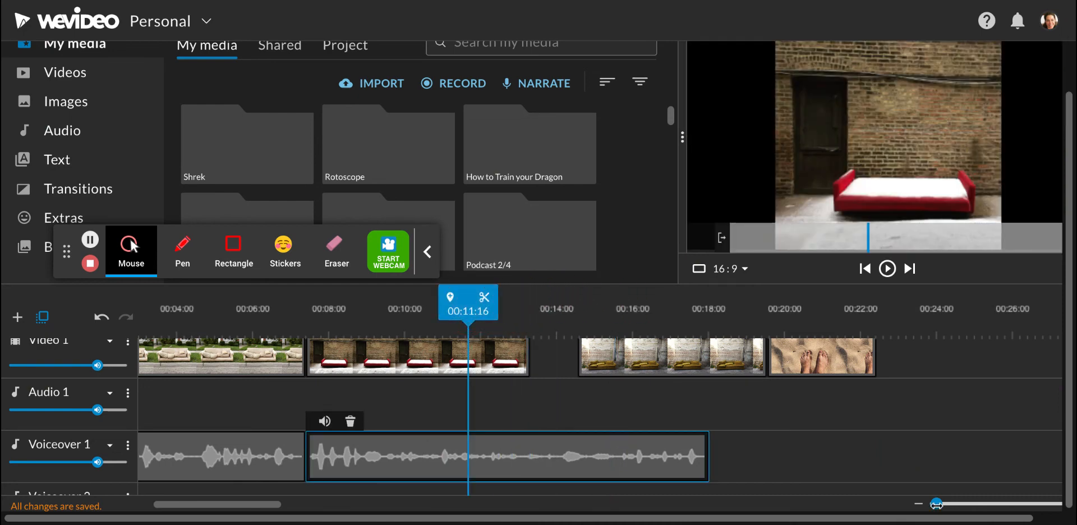
pyautogui.moveTo(937, 504); pyautogui.dragTo(938, 503)
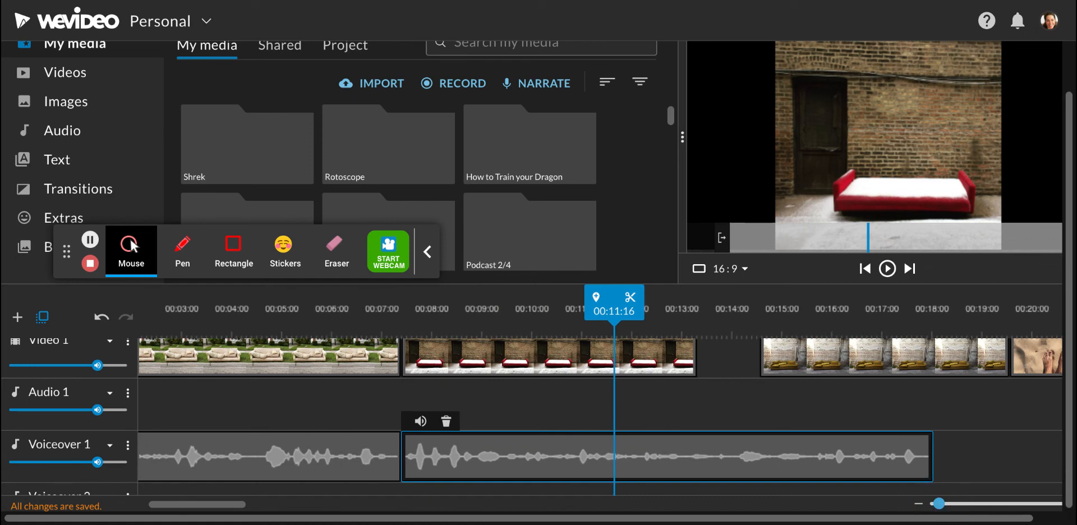
pyautogui.press('space')
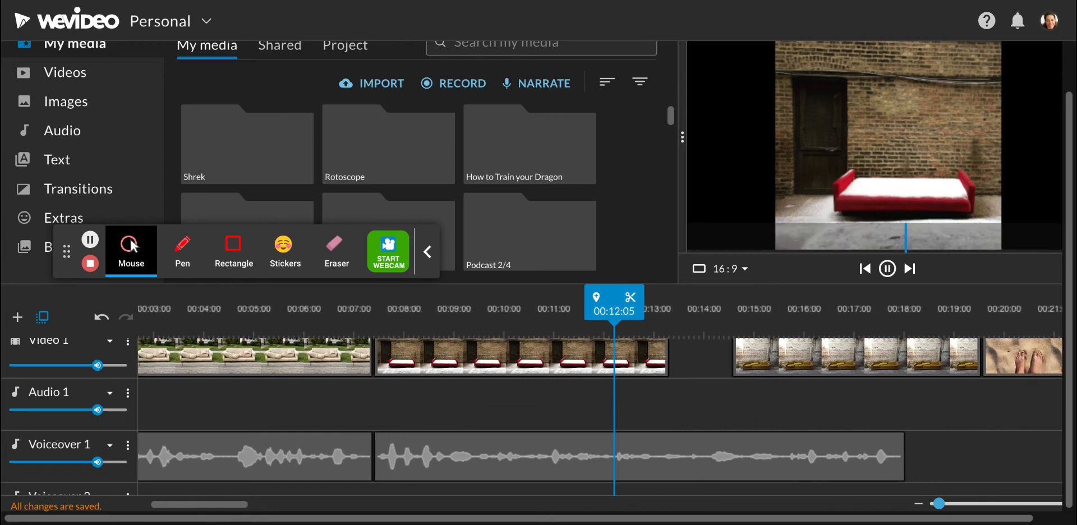
pyautogui.click(581, 457)
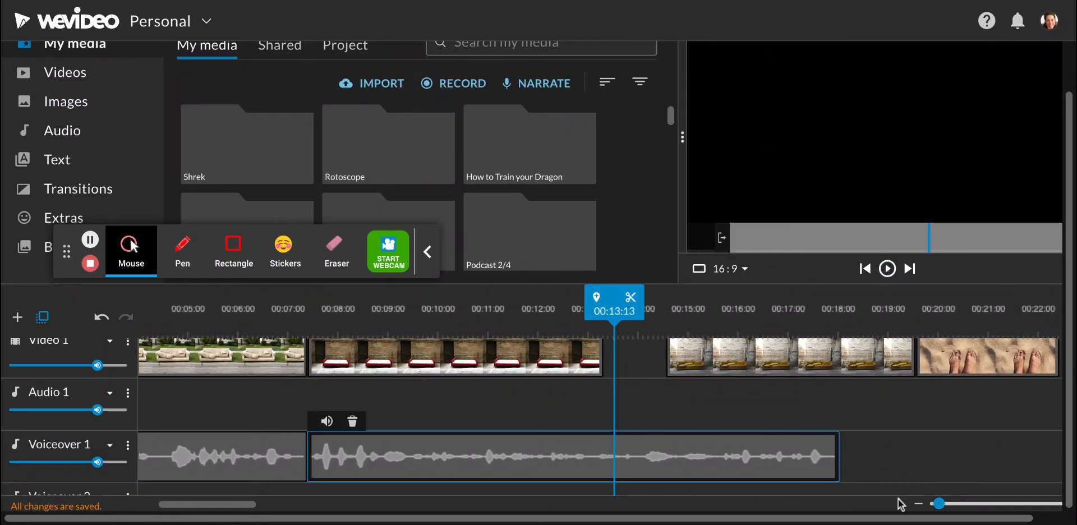
pyautogui.click(630, 301)
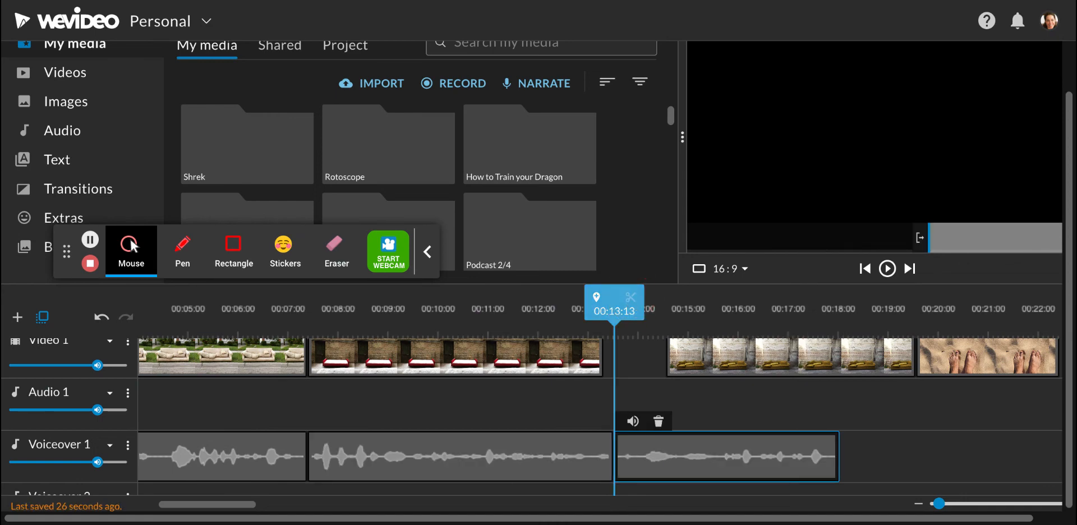
# Listen to the piece after the first cut and split it again at 00:15:03
pyautogui.press('space')
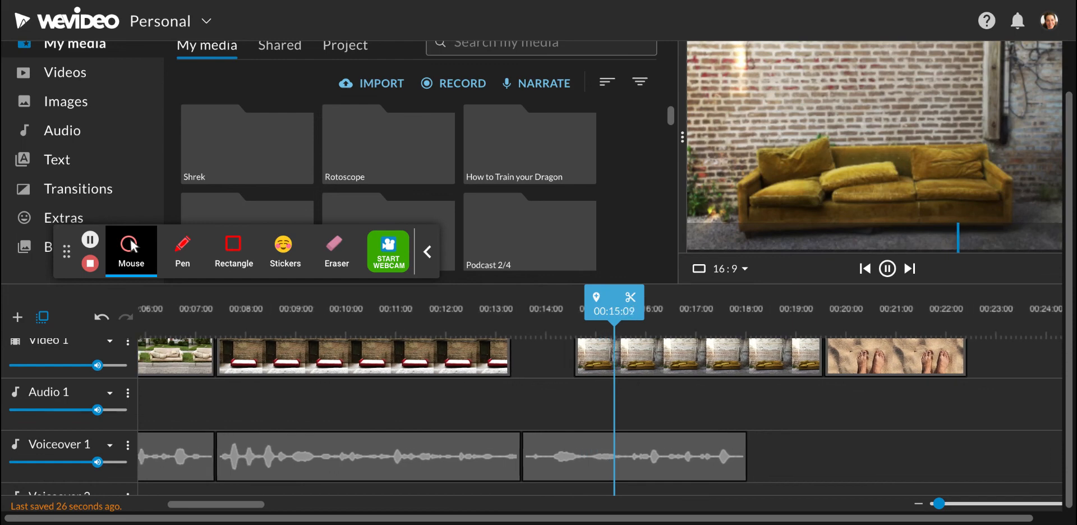
pyautogui.press('space')
pyautogui.moveTo(614, 306); pyautogui.dragTo(577, 306)
pyautogui.press('space')
pyautogui.press('space')
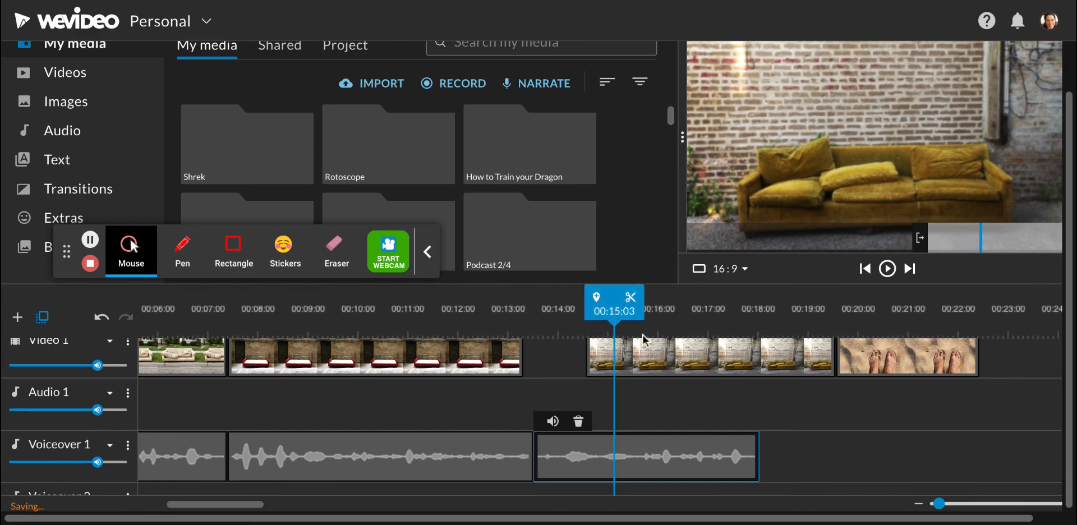
pyautogui.click(632, 304)
# Listen to the short middle piece of the second narration between the two cuts and delete it
pyautogui.click(565, 469)
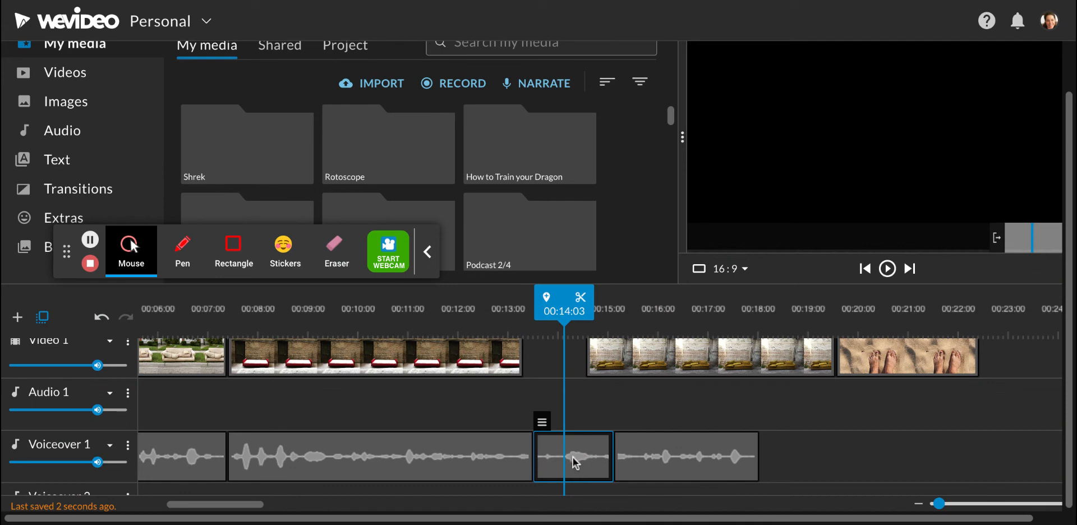
pyautogui.moveTo(578, 298); pyautogui.dragTo(552, 300)
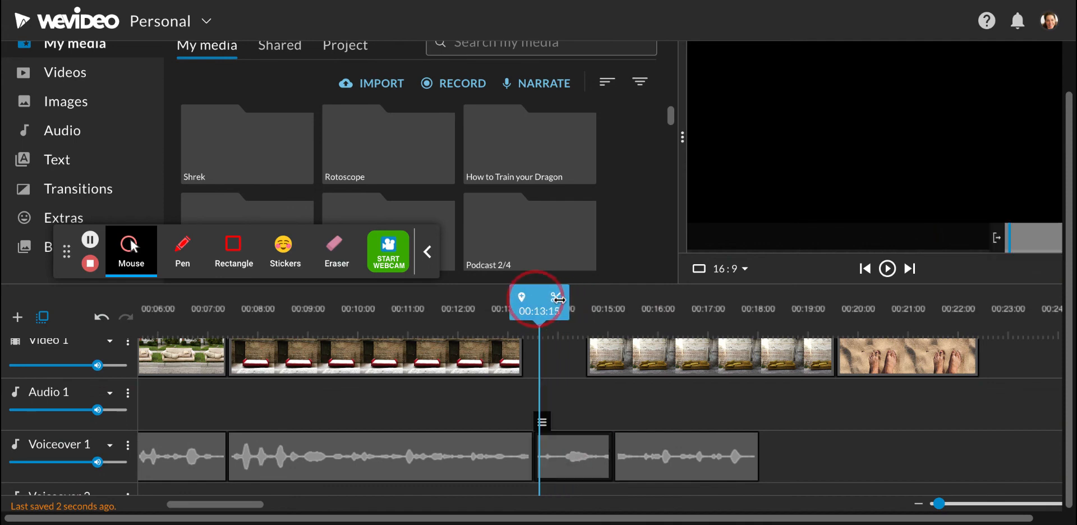
pyautogui.press('space')
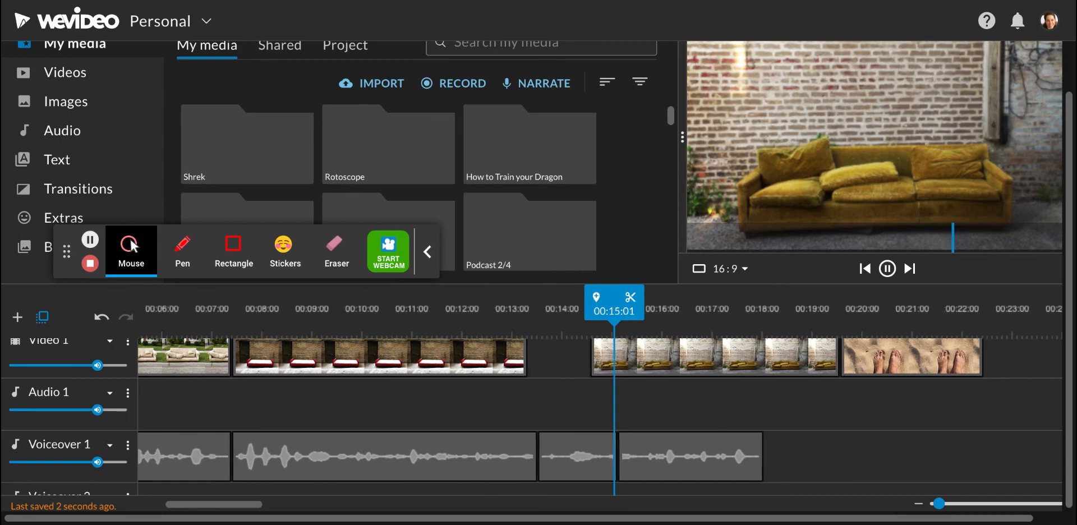
pyautogui.click(560, 454)
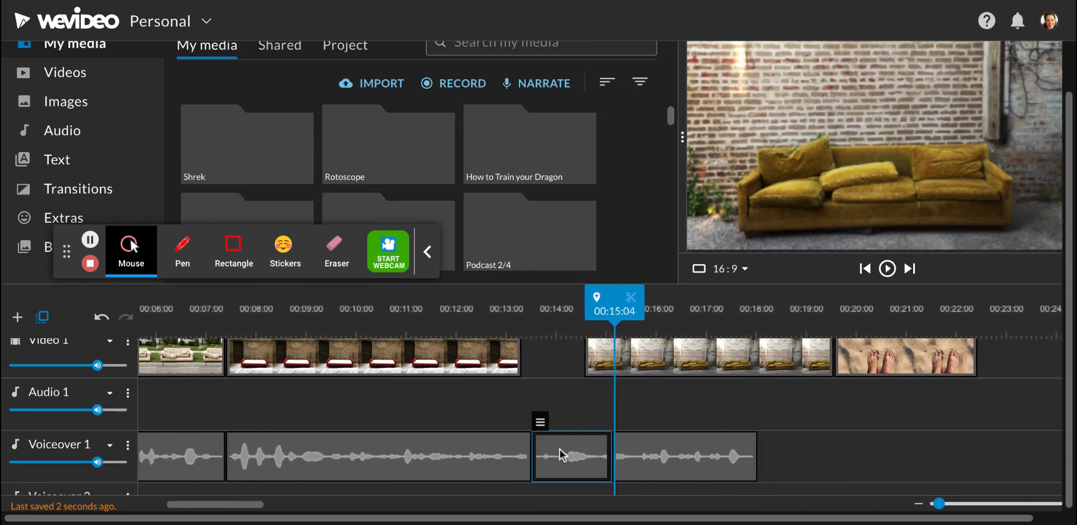
pyautogui.press('Delete')
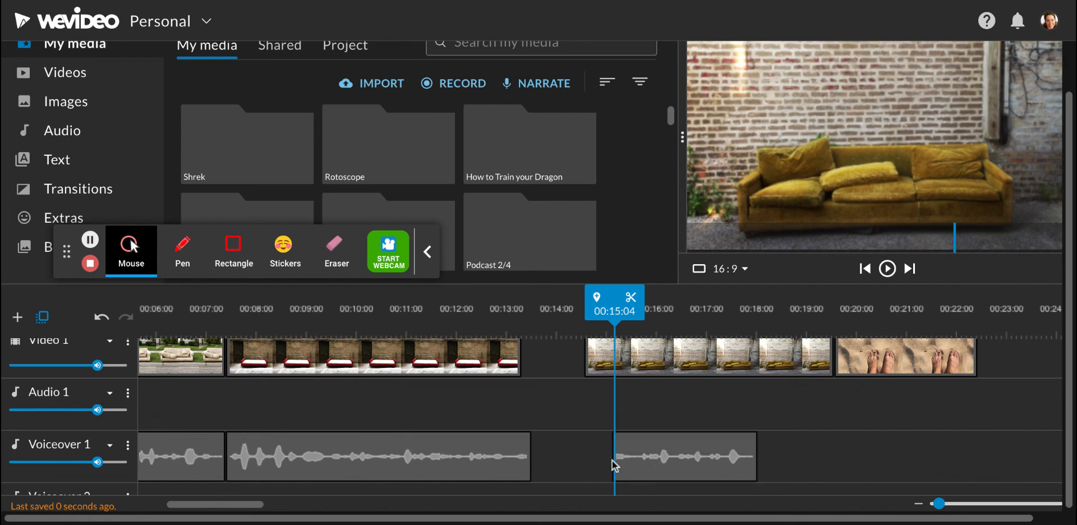
# Close the narration gap by moving the last piece to start at 00:13:13, and play back the join
pyautogui.click(614, 460)
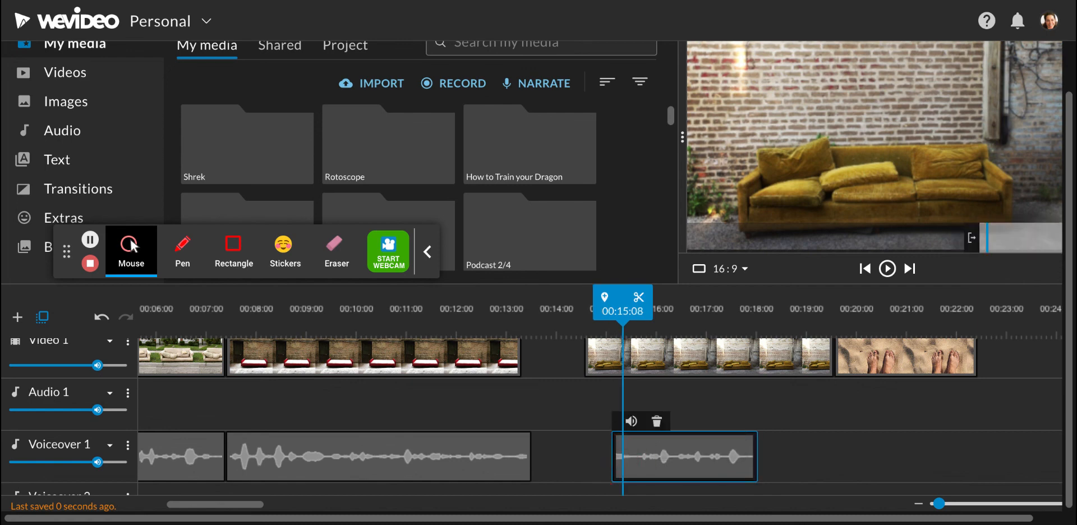
pyautogui.moveTo(668, 459); pyautogui.dragTo(586, 459)
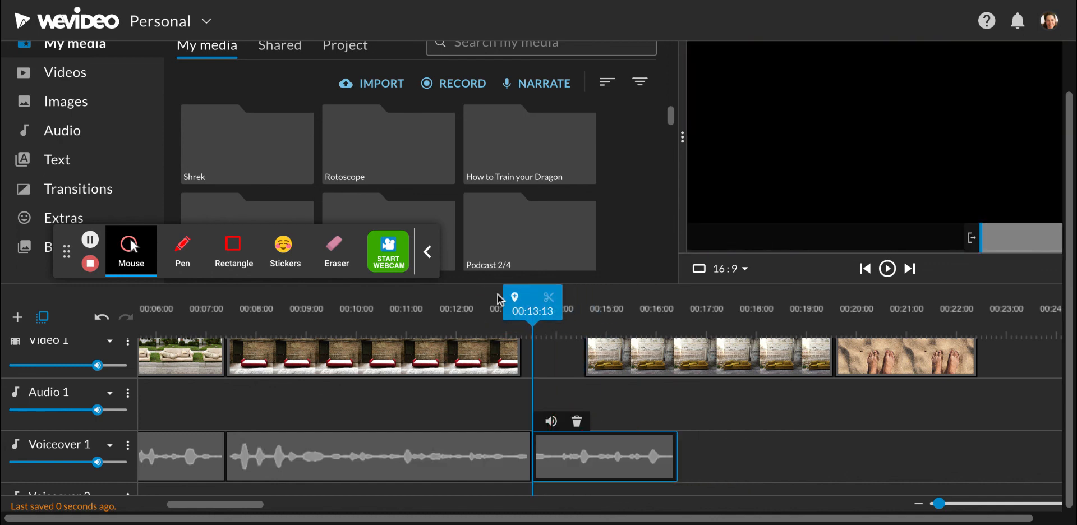
pyautogui.press('space')
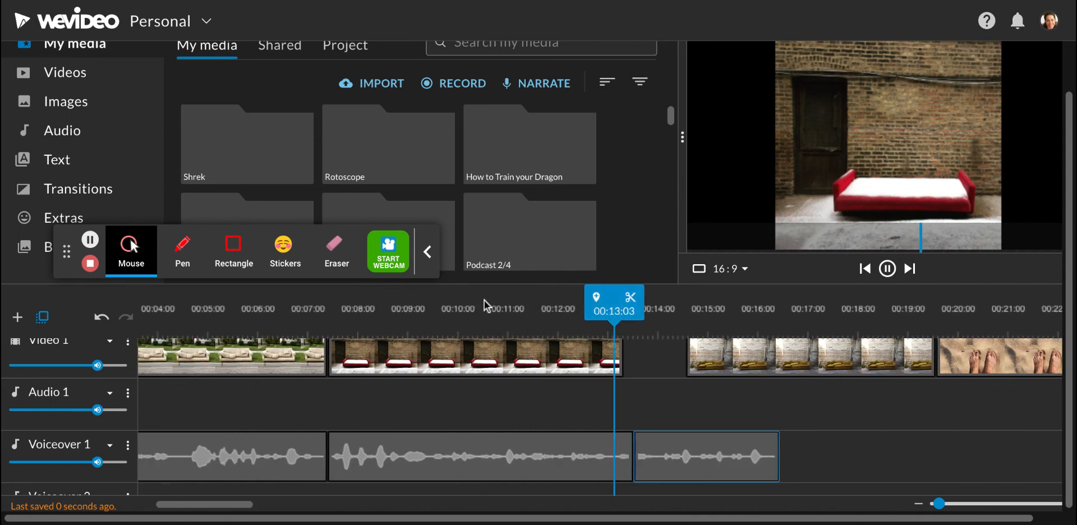
pyautogui.press('space')
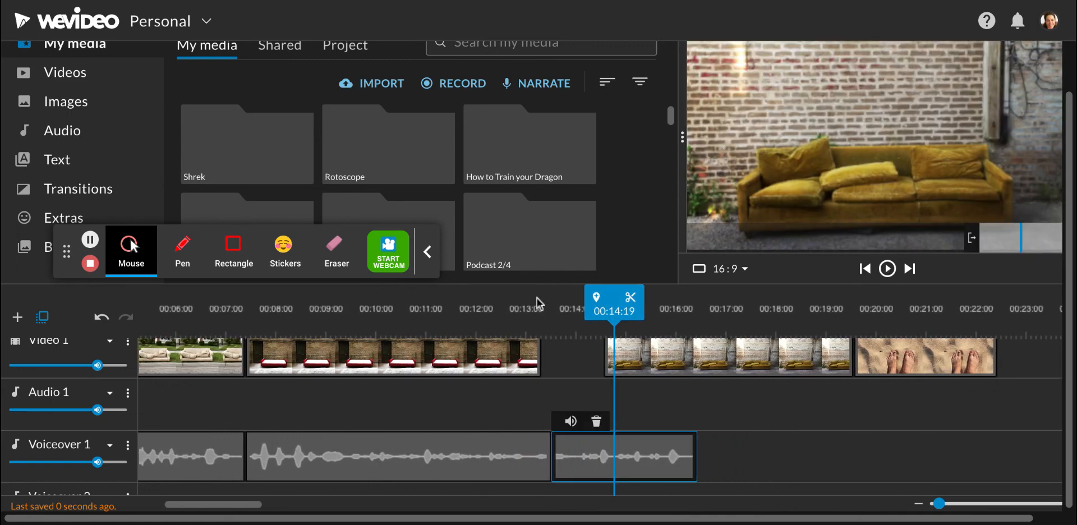
# Shift the yellow couch and feet clips together to start at 00:17:13, and extend the red couch clip to end at 00:16:11
pyautogui.moveTo(782, 397); pyautogui.dragTo(900, 367)
pyautogui.moveTo(813, 360); pyautogui.dragTo(854, 362)
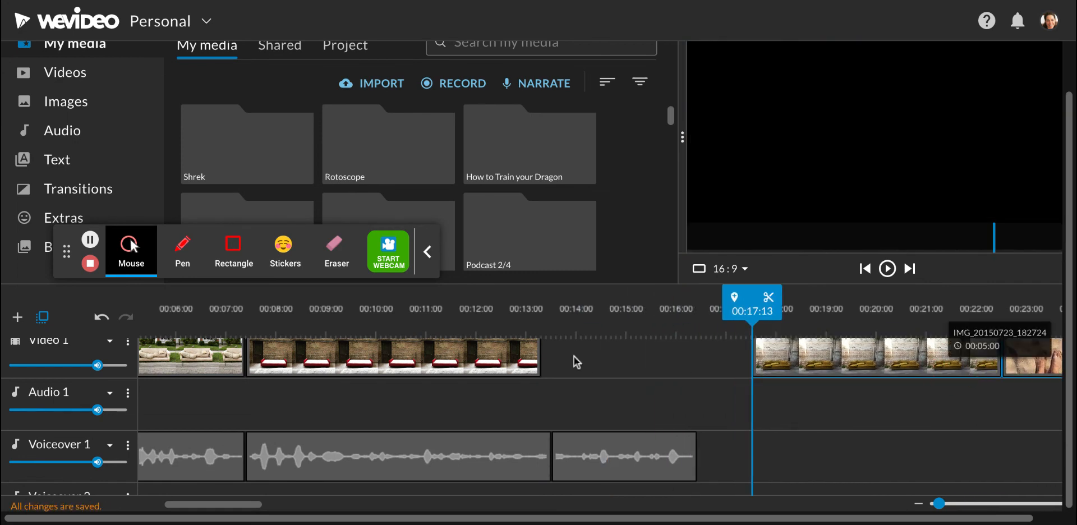
pyautogui.click(539, 359)
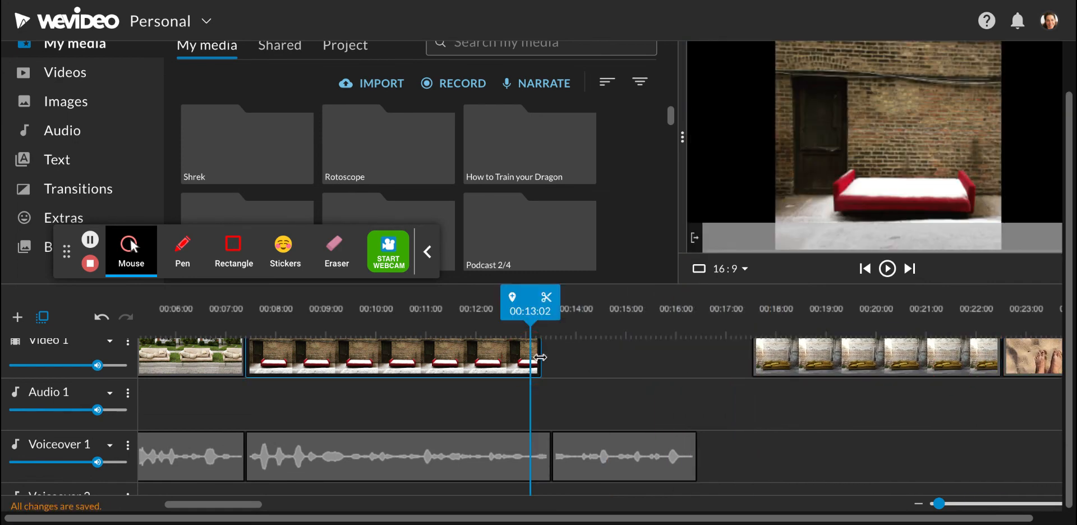
pyautogui.moveTo(540, 357); pyautogui.dragTo(697, 360)
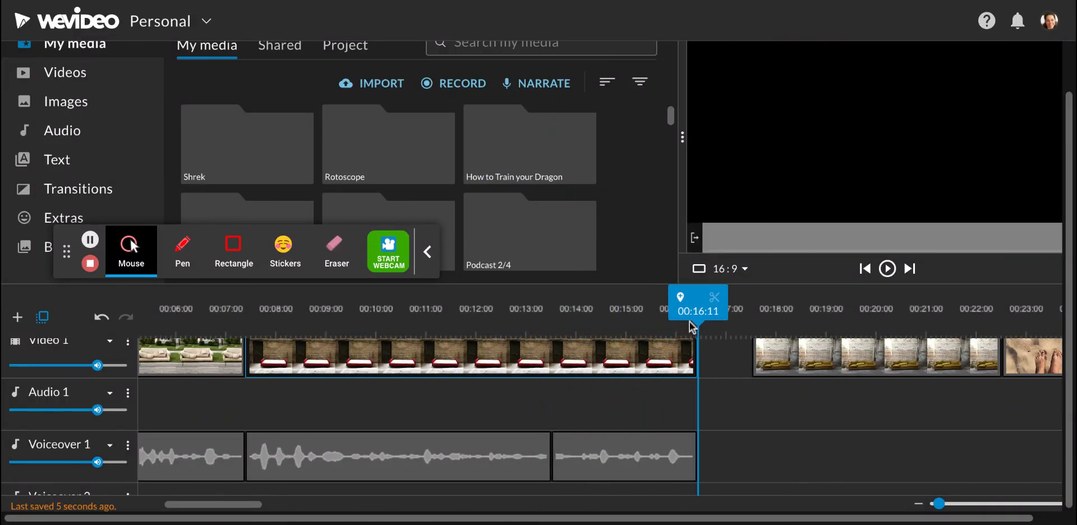
# Review the voiceover tracks and look at the volume and fade settings of the first narration clip
pyautogui.moveTo(697, 306); pyautogui.dragTo(245, 307)
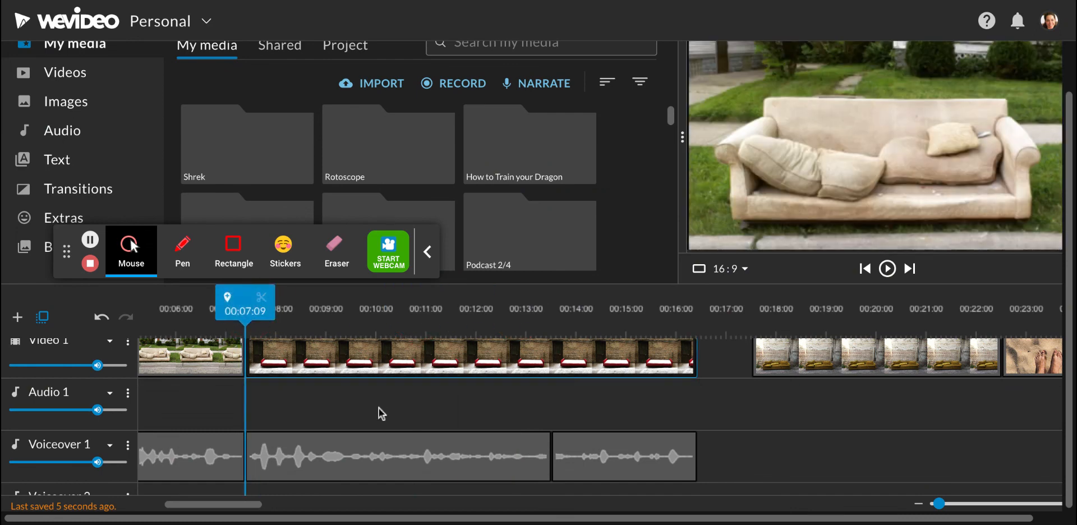
pyautogui.scroll(2, 381, 413)
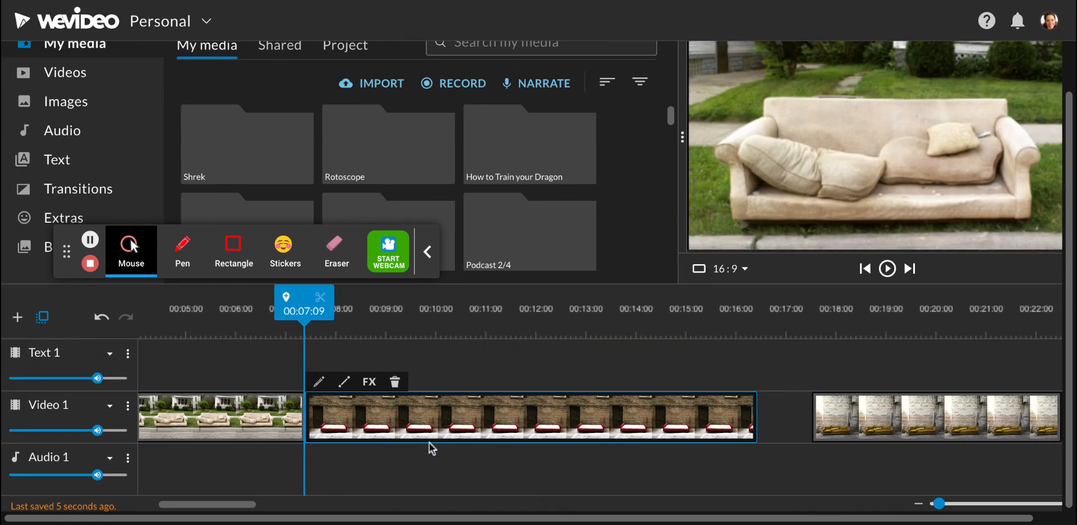
pyautogui.scroll(-3, 432, 449)
pyautogui.scroll(1, 431, 448)
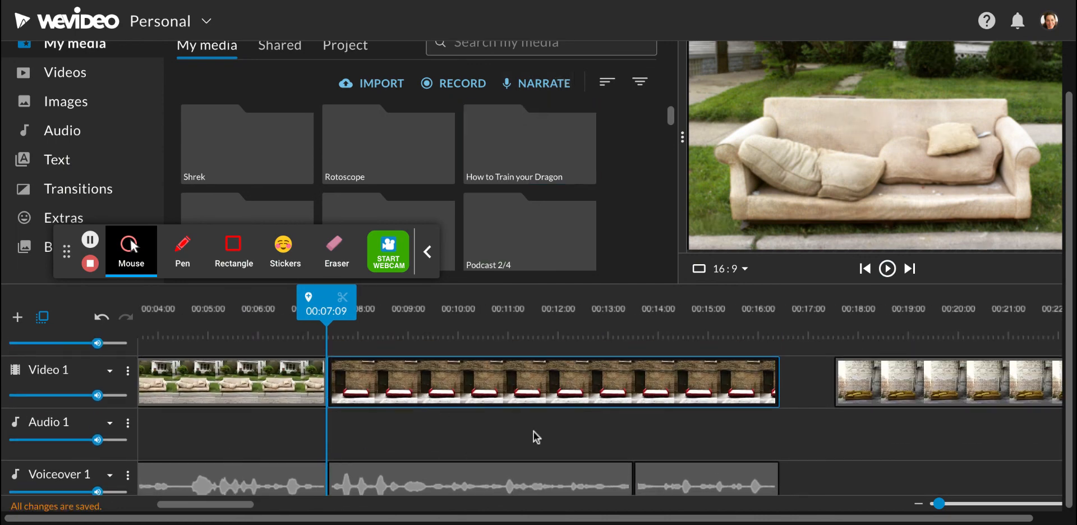
pyautogui.scroll(-3, 365, 446)
pyautogui.hscroll(-1, 365, 445)
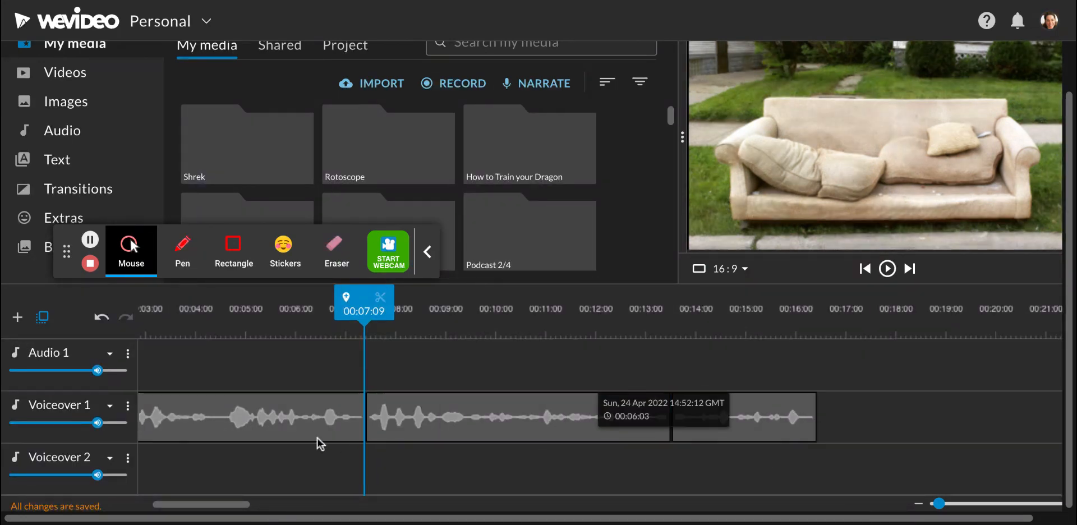
pyautogui.click(199, 425)
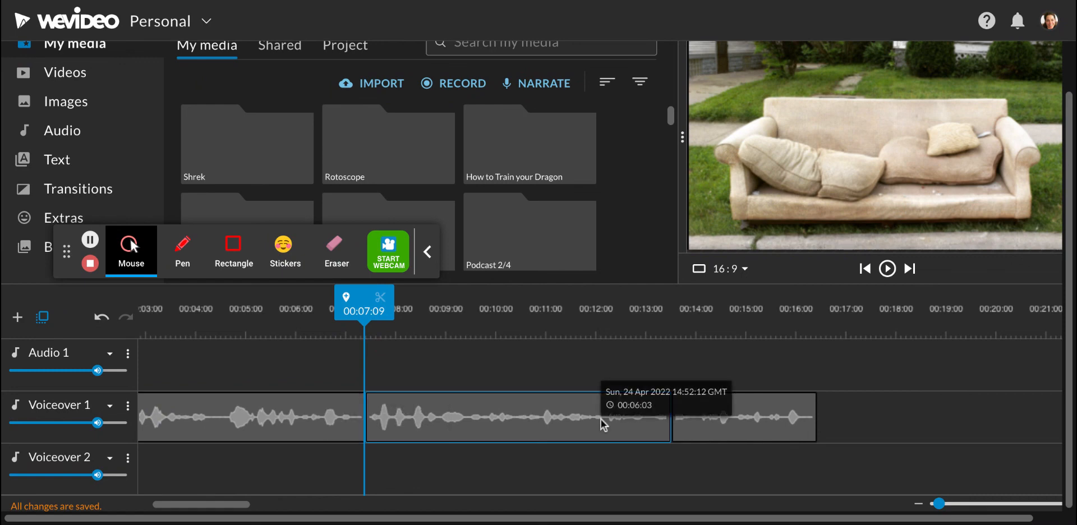
pyautogui.click(285, 425)
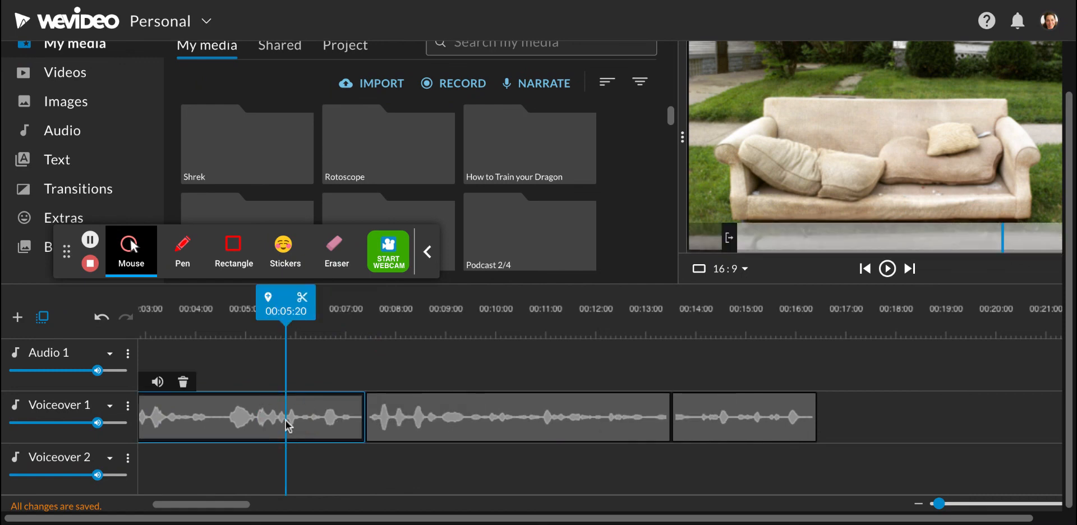
pyautogui.click(158, 383)
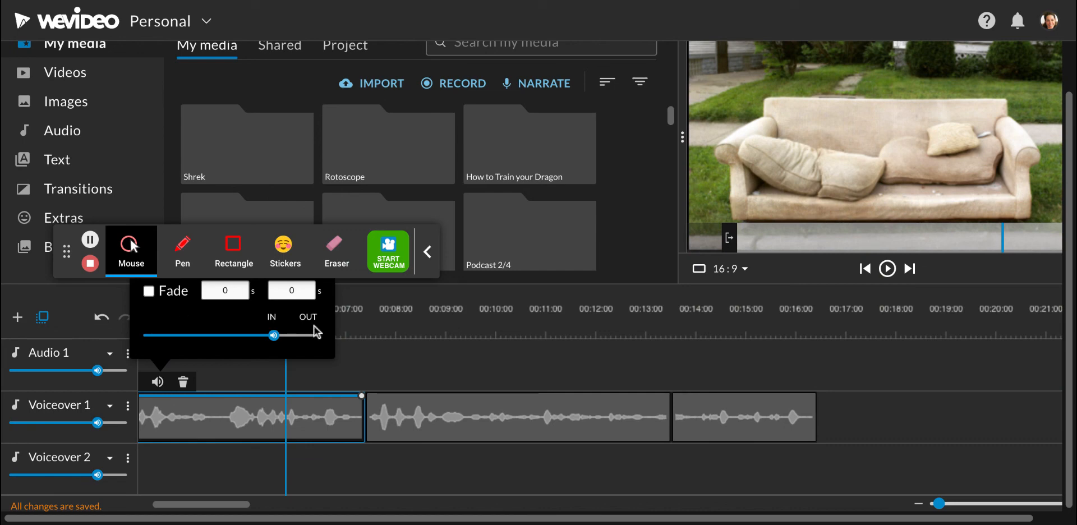
pyautogui.click(204, 416)
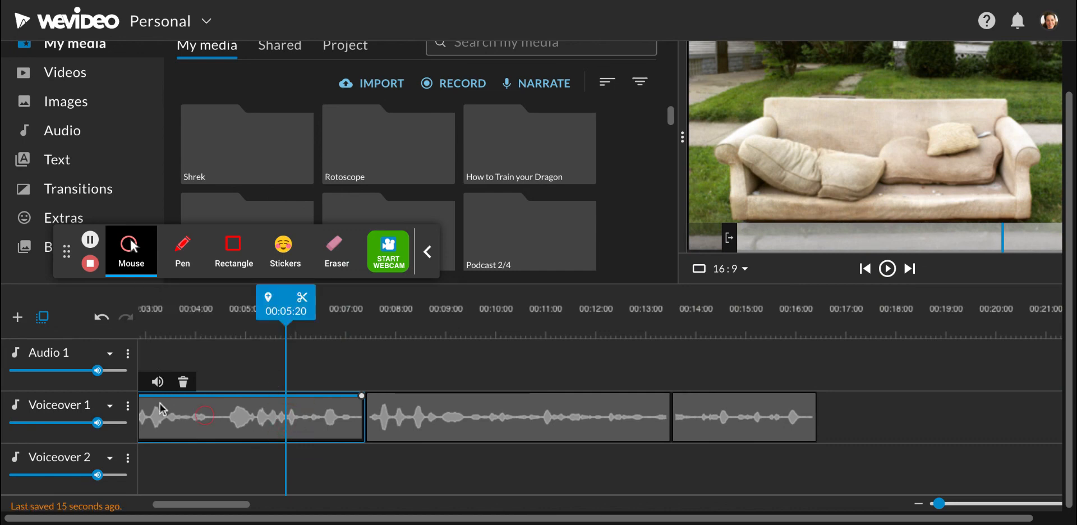
# Delete the empty Voiceover 2 track from the timeline, keeping Voiceover 1 with its narration clips
pyautogui.click(129, 409)
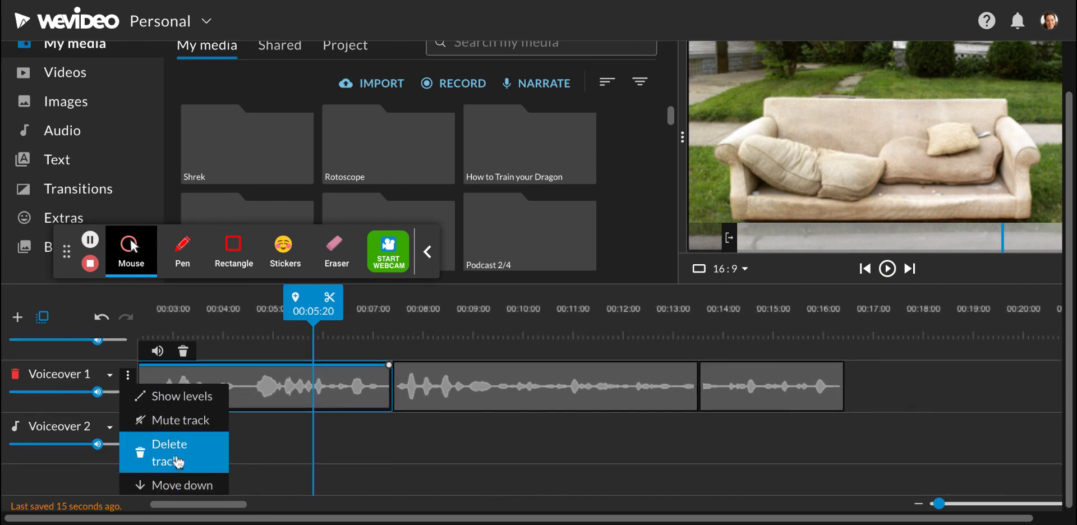
pyautogui.click(257, 434)
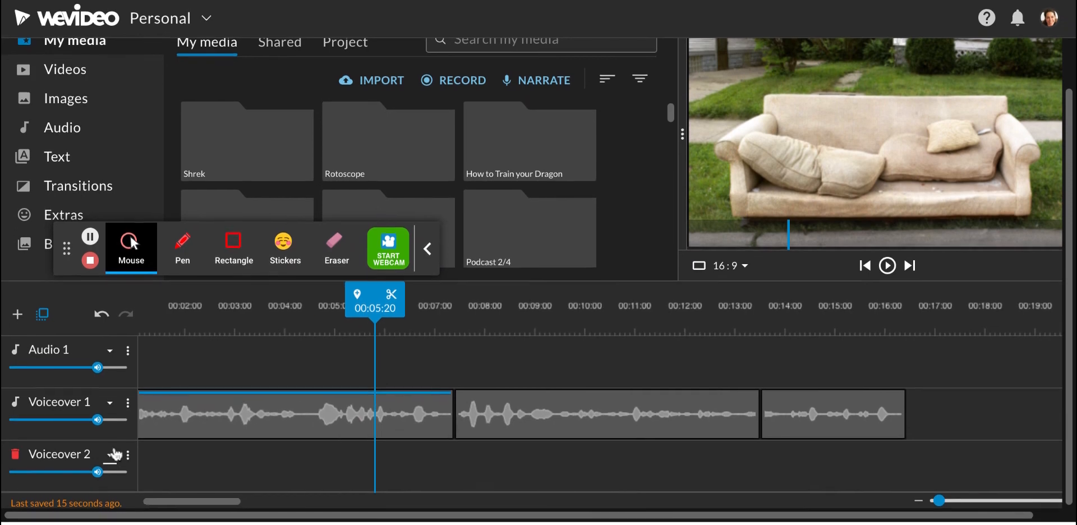
pyautogui.click(128, 459)
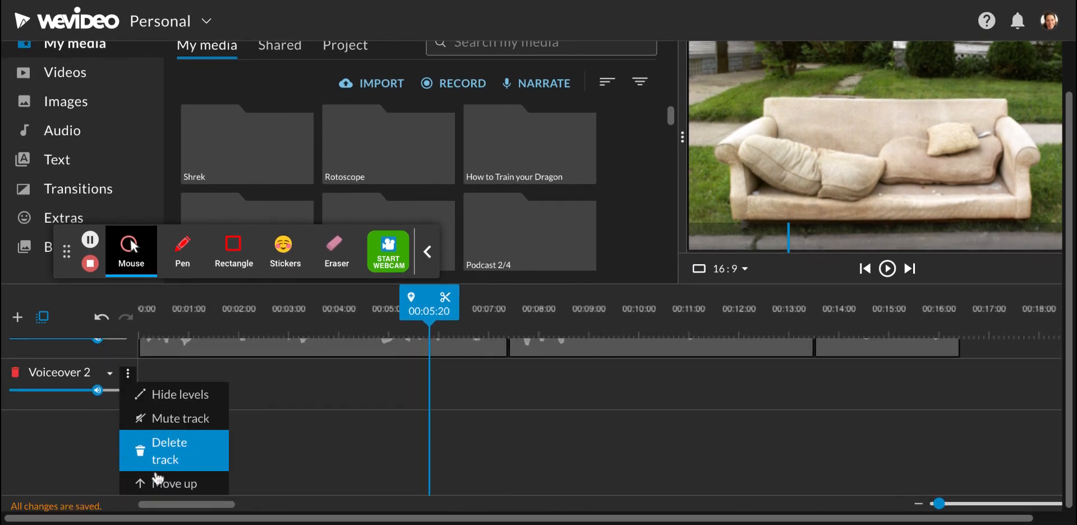
pyautogui.click(162, 455)
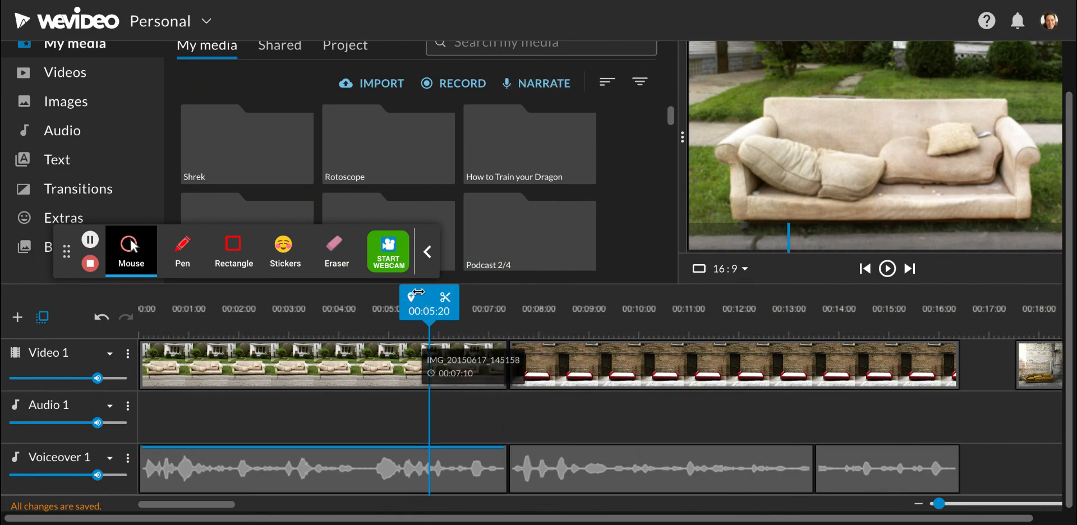
# Scrub to 00:02:11 in the beige couch clip and 00:12:15 in the red couch clip to check them against the narration
pyautogui.moveTo(428, 300); pyautogui.dragTo(262, 300)
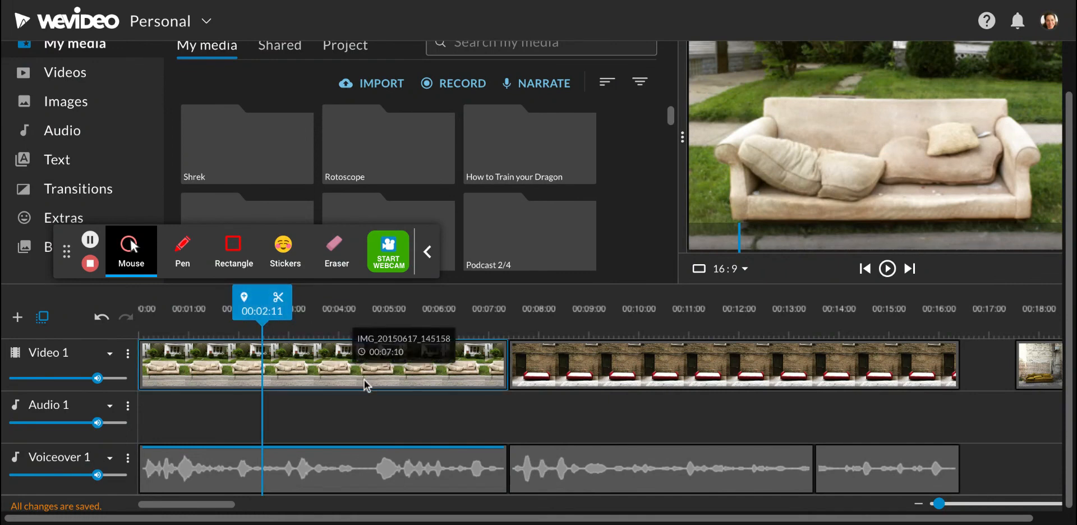
pyautogui.scroll(1, 382, 412)
pyautogui.scroll(-1, 384, 417)
pyautogui.hscroll(3, 384, 418)
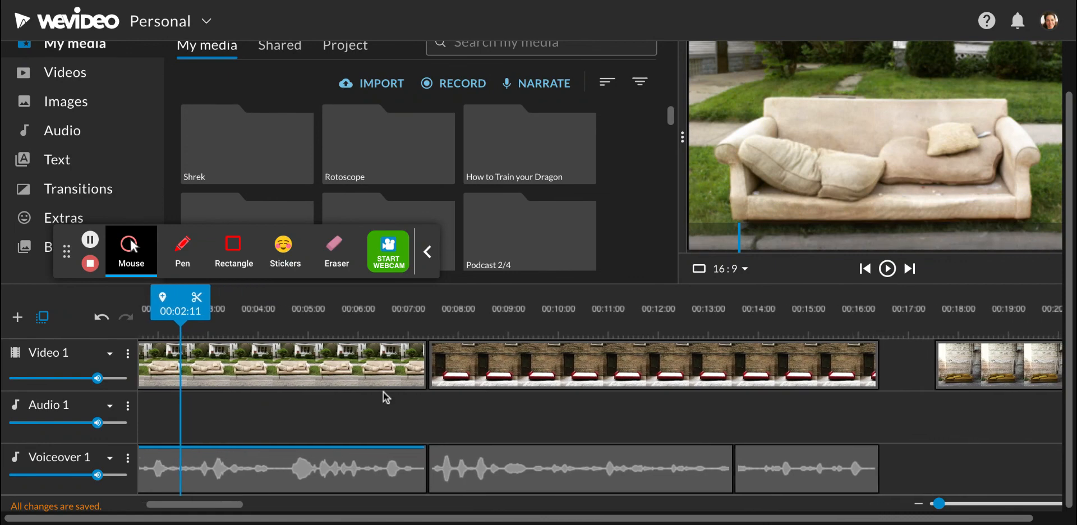
pyautogui.click(496, 325)
pyautogui.moveTo(496, 310); pyautogui.dragTo(689, 311)
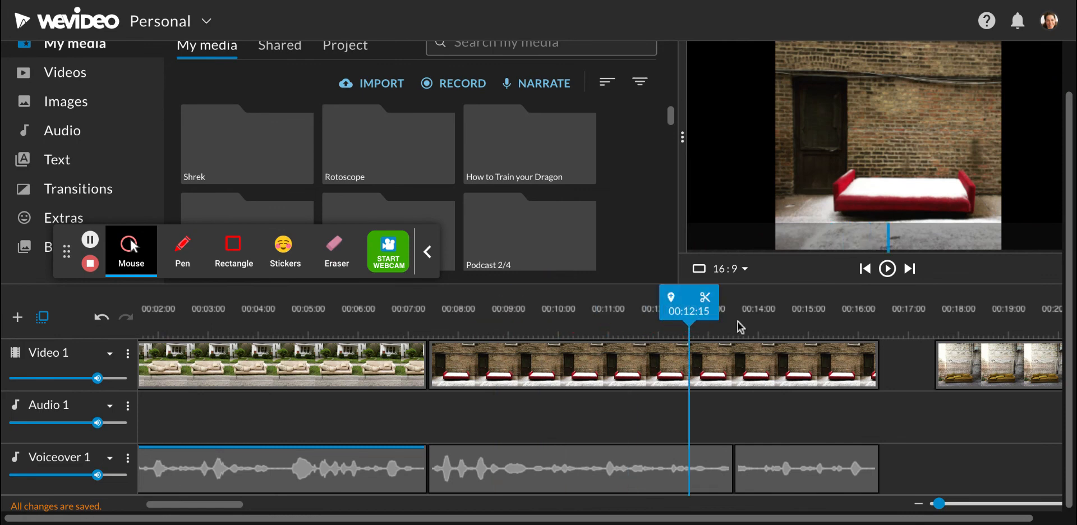
# Move the yellow couch clip on Video 1 to start at 00:16:11, directly after the red couch clip
pyautogui.scroll(1, 799, 419)
pyautogui.scroll(-1, 799, 419)
pyautogui.hscroll(2, 799, 419)
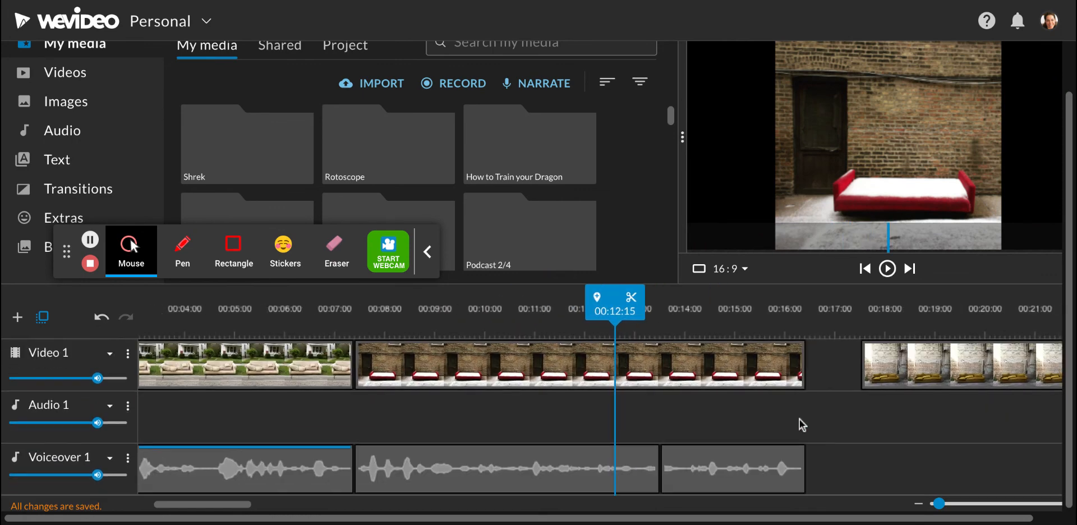
pyautogui.moveTo(904, 378); pyautogui.dragTo(859, 375)
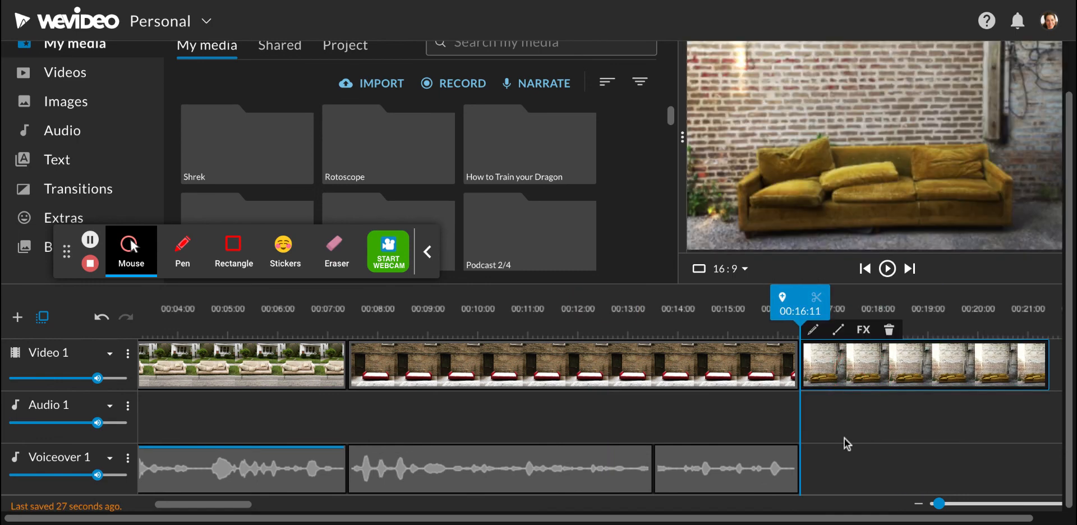